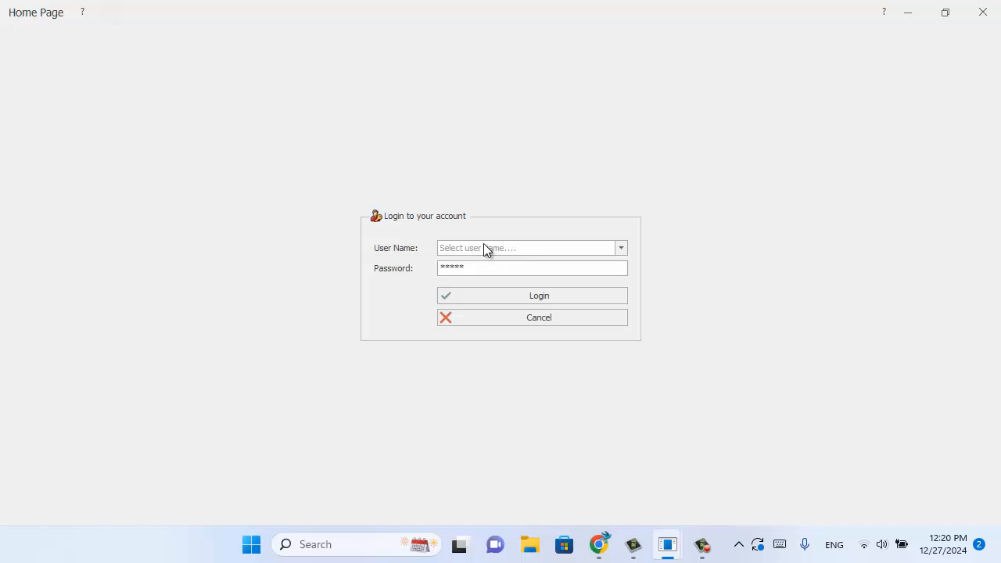
# Log in to the application with the admin user account and its prefilled password
pyautogui.click(488, 248)
pyautogui.click(490, 276)
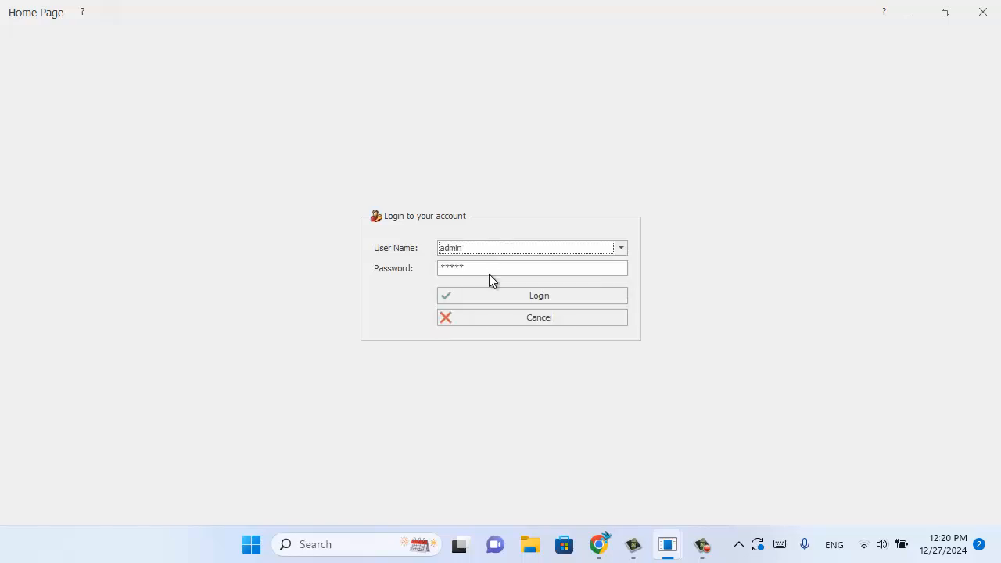
pyautogui.click(484, 270)
pyautogui.moveTo(464, 270); pyautogui.dragTo(436, 274)
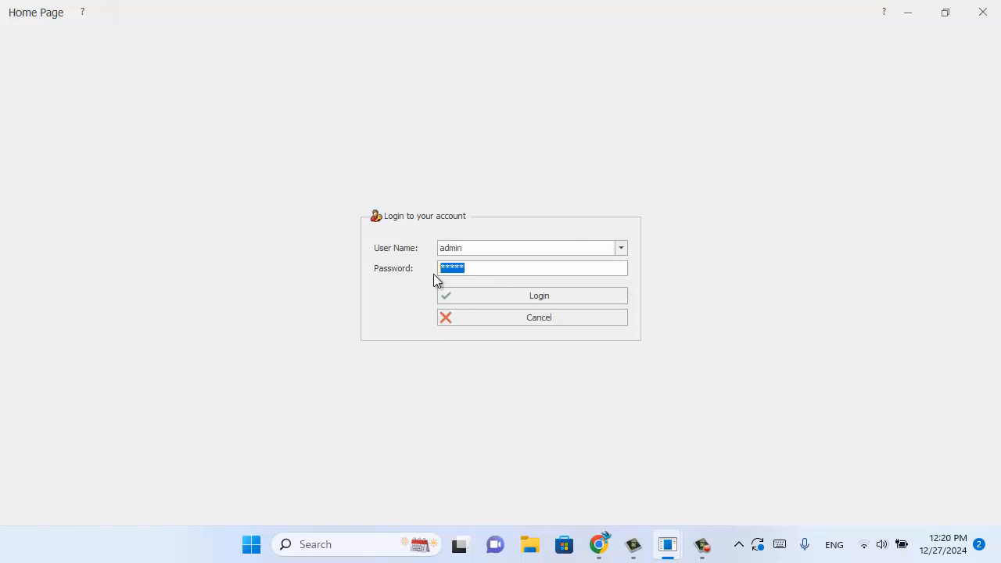
pyautogui.click(506, 295)
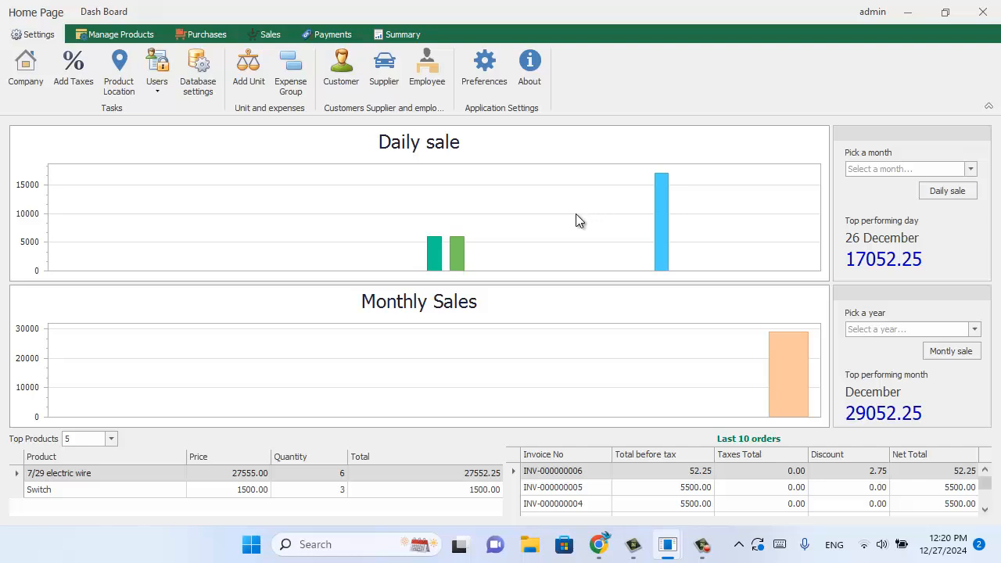
# Set the dashboard's Top Products list to show 10 products
pyautogui.moveTo(431, 205)
pyautogui.click(110, 443)
pyautogui.click(97, 463)
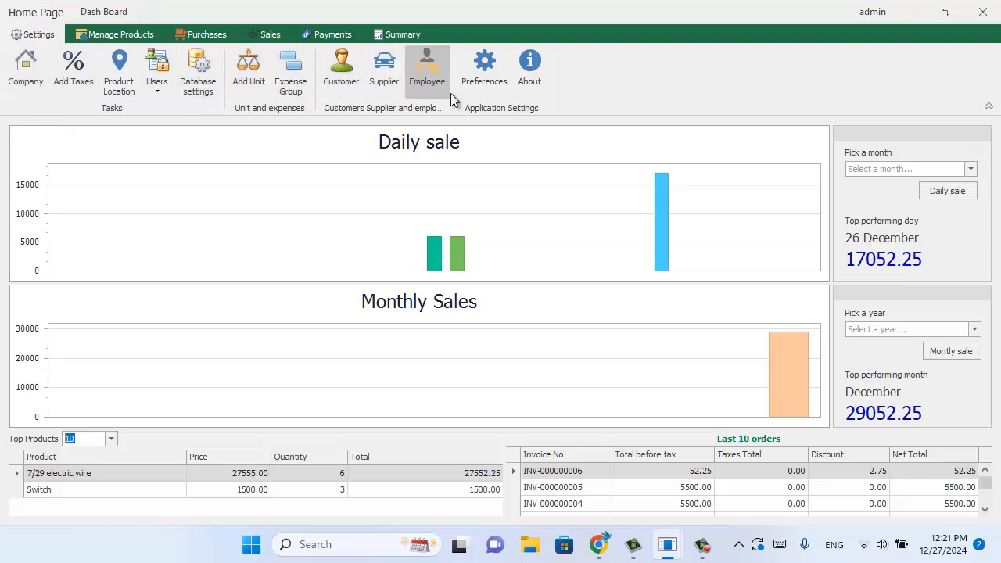
# View the company details and the form for adding or updating taxes
pyautogui.click(35, 83)
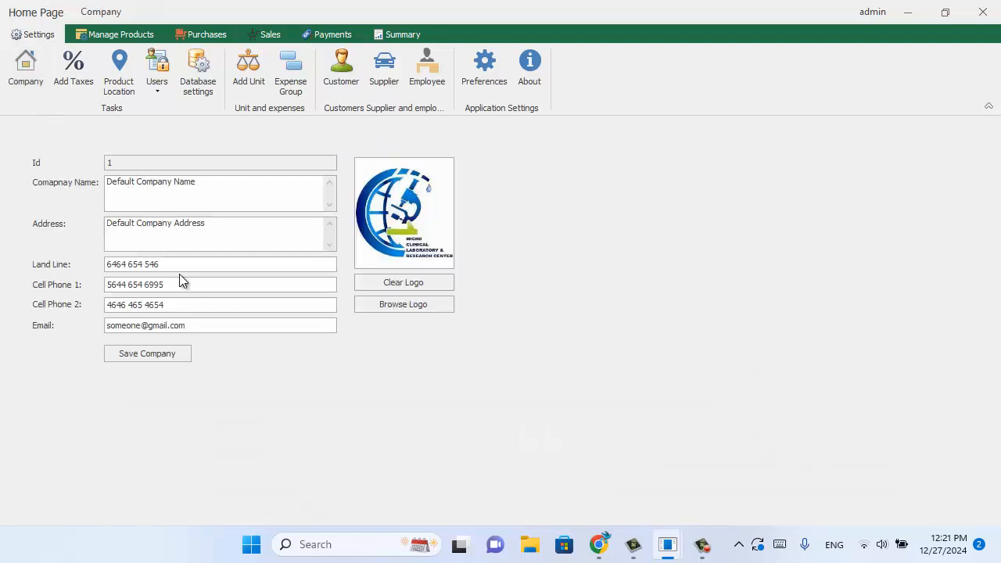
pyautogui.click(88, 90)
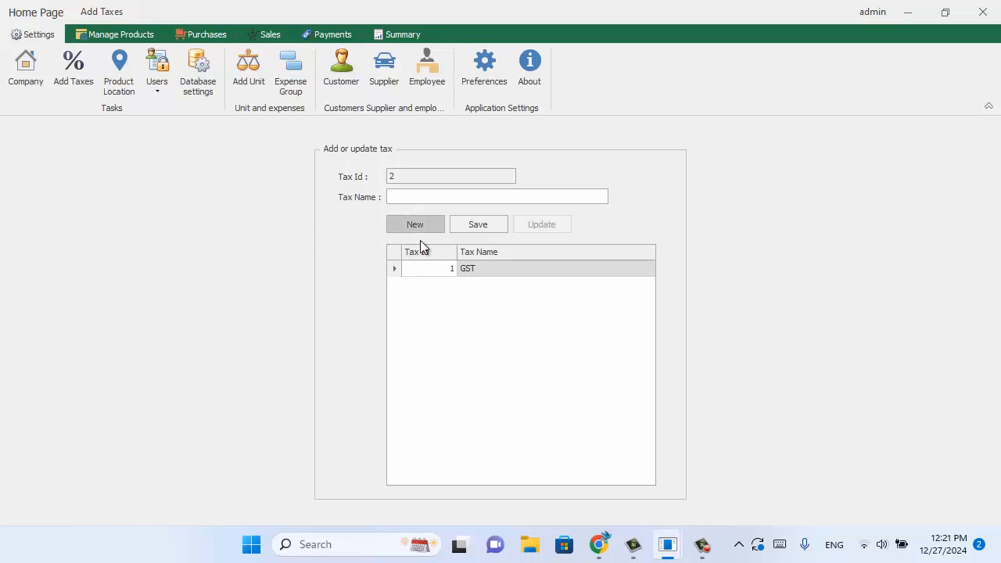
# Open the product location setup and load the existing shelf record to view its details
pyautogui.click(112, 93)
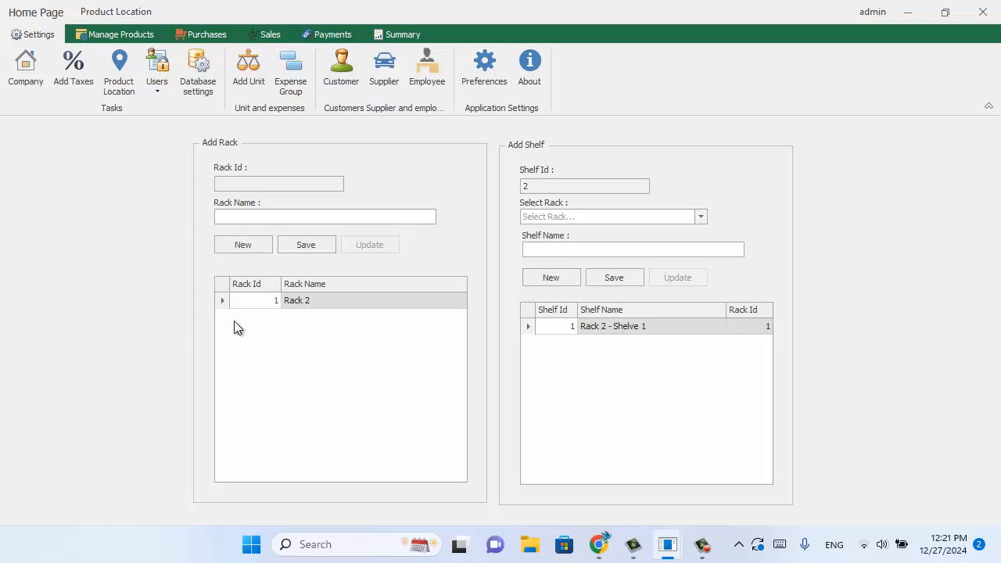
pyautogui.click(576, 331)
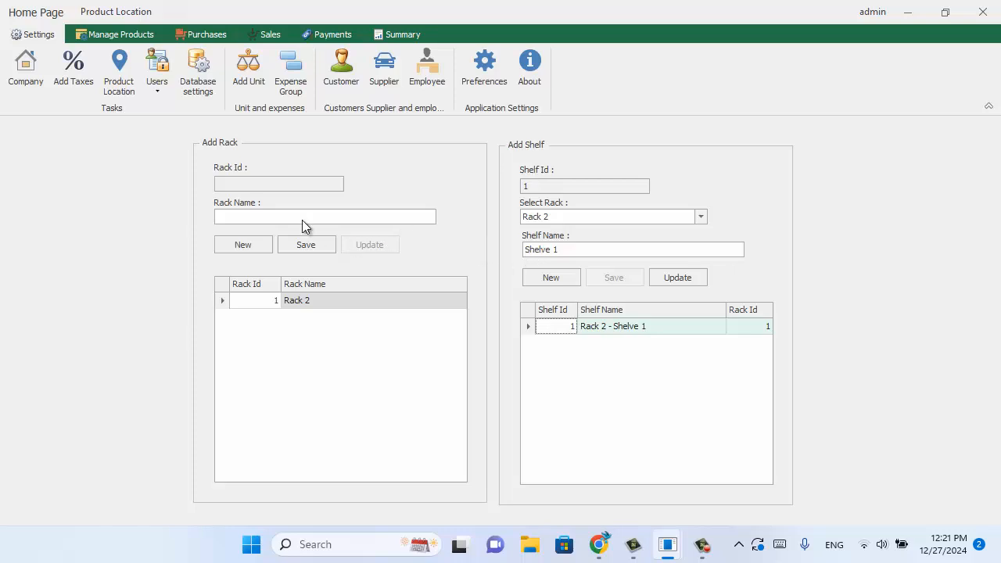
# View the form for adding users with its user list, and close it
pyautogui.click(156, 95)
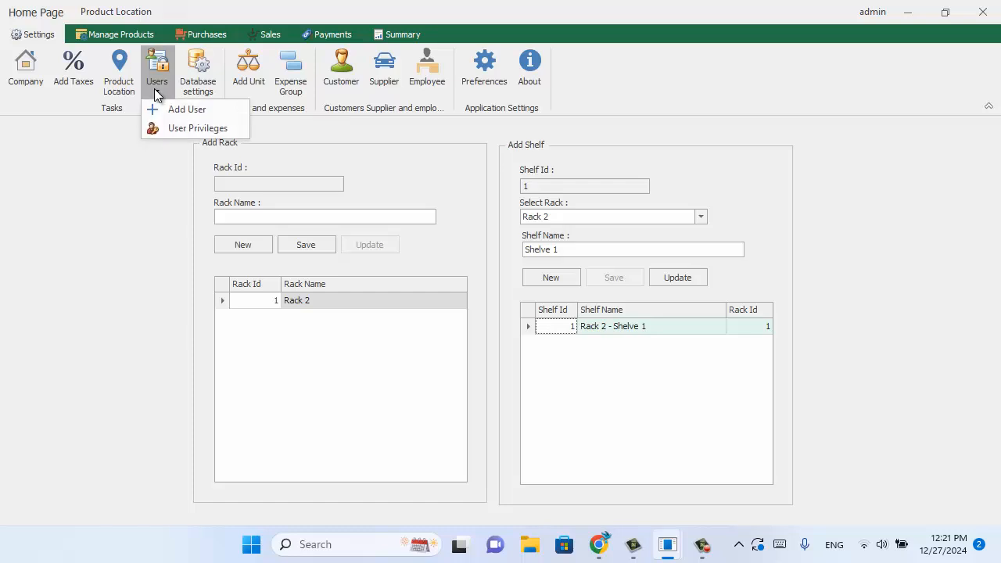
pyautogui.click(181, 110)
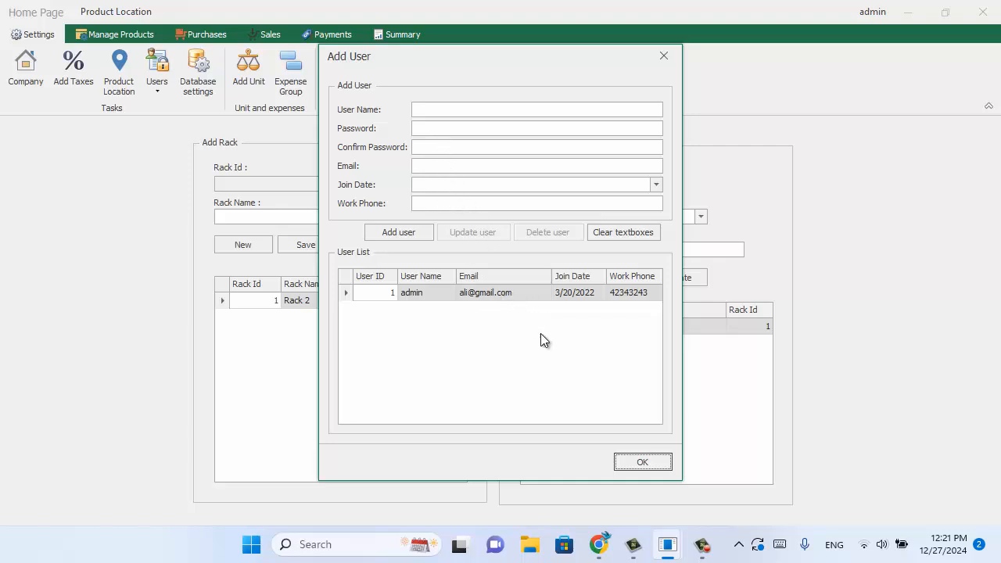
pyautogui.click(634, 461)
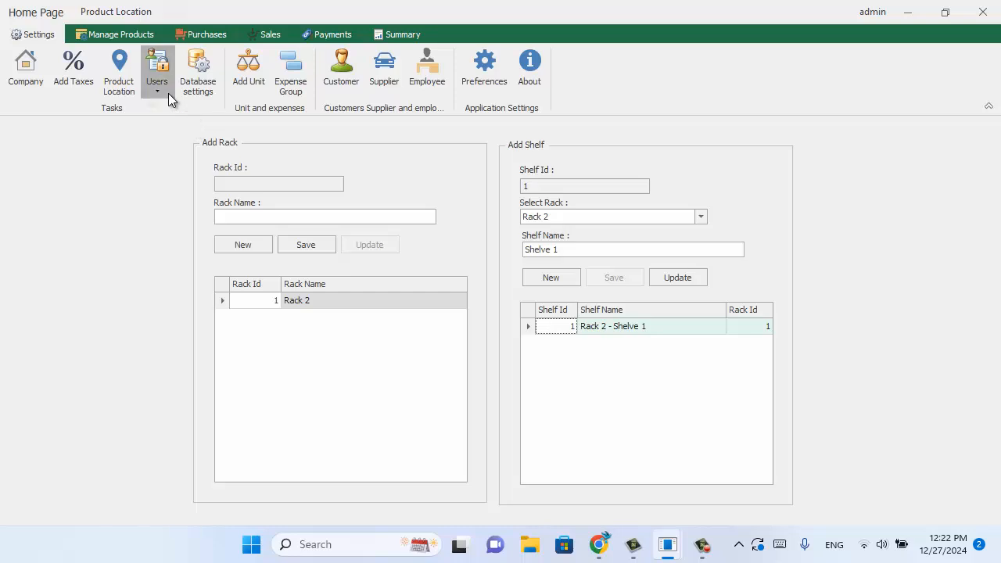
# Open the user privileges and select admin as the user whose controls are managed
pyautogui.click(168, 93)
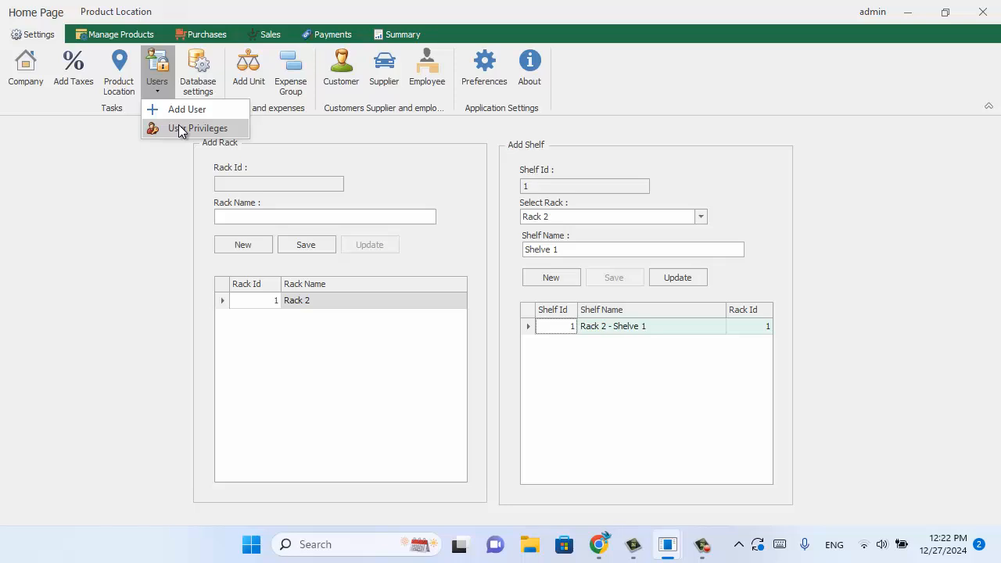
pyautogui.click(179, 127)
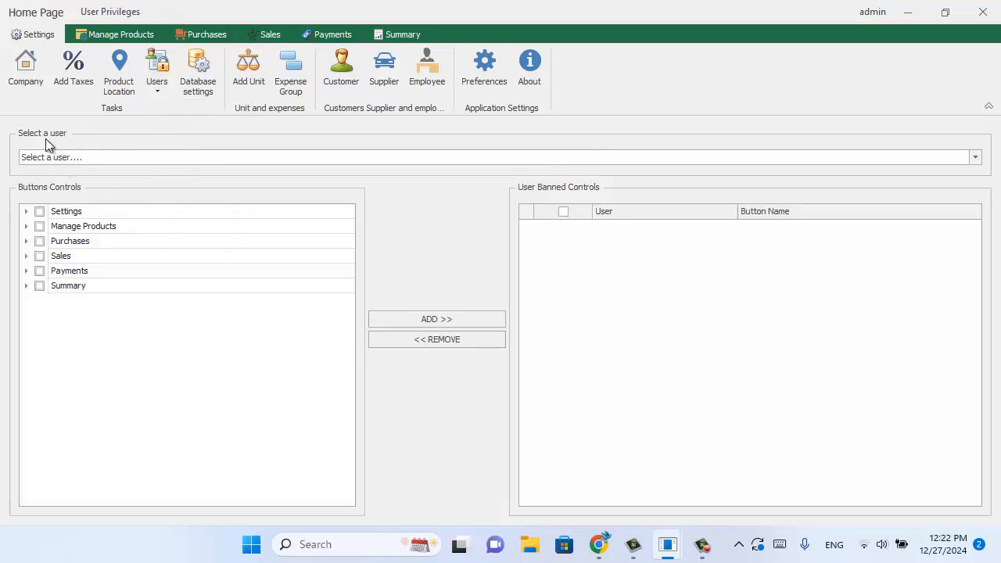
pyautogui.click(141, 157)
pyautogui.click(263, 189)
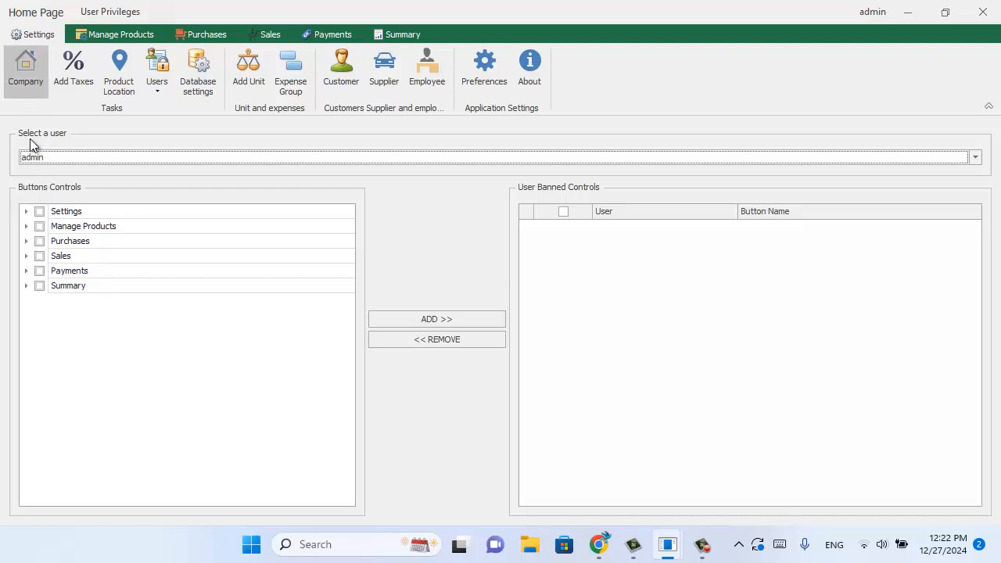
# Under Settings > Tasks in the button controls, tick all of Tasks except Company, Branches and Add Taxes
pyautogui.click(26, 211)
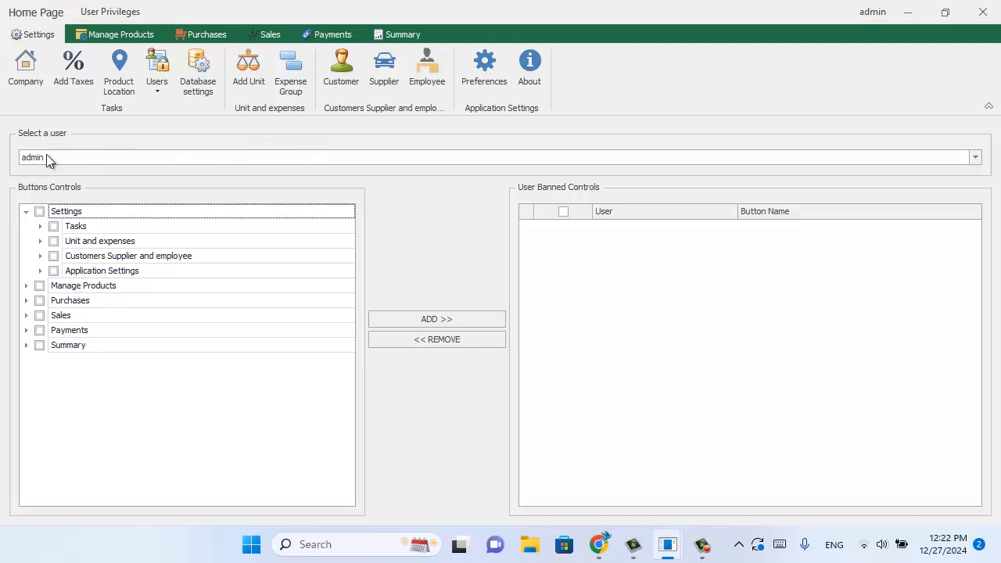
pyautogui.click(41, 226)
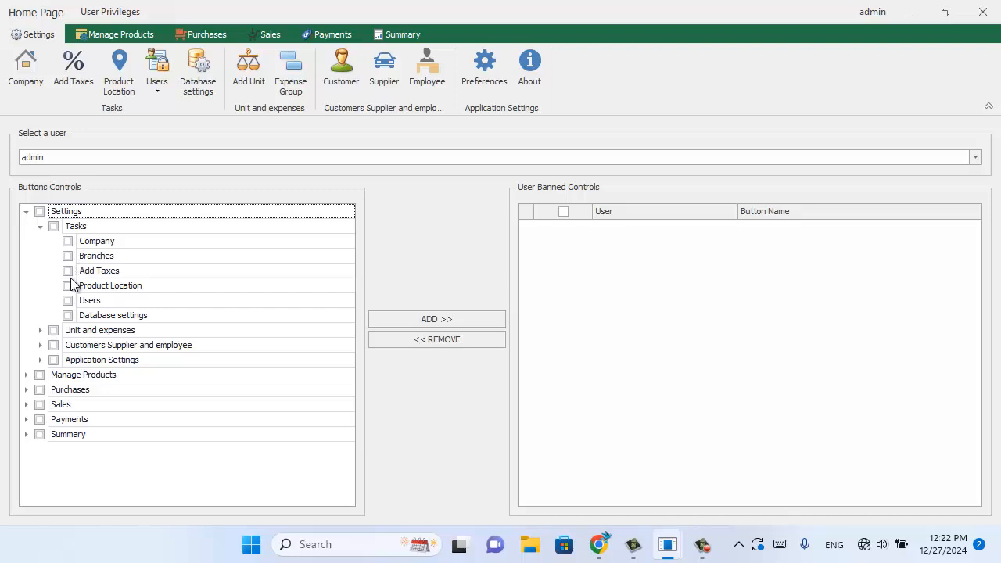
pyautogui.click(52, 228)
pyautogui.click(67, 244)
pyautogui.click(67, 256)
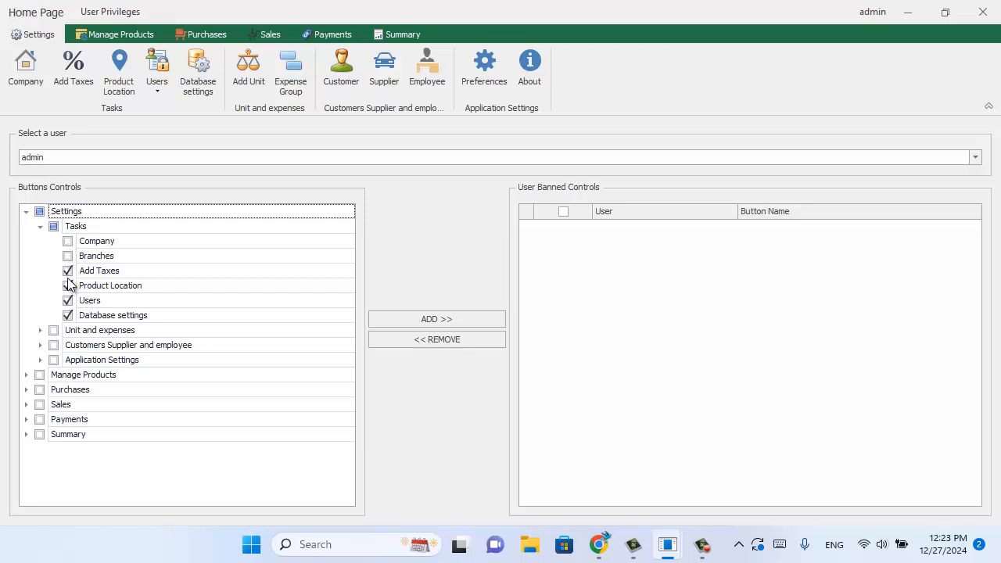
pyautogui.click(68, 271)
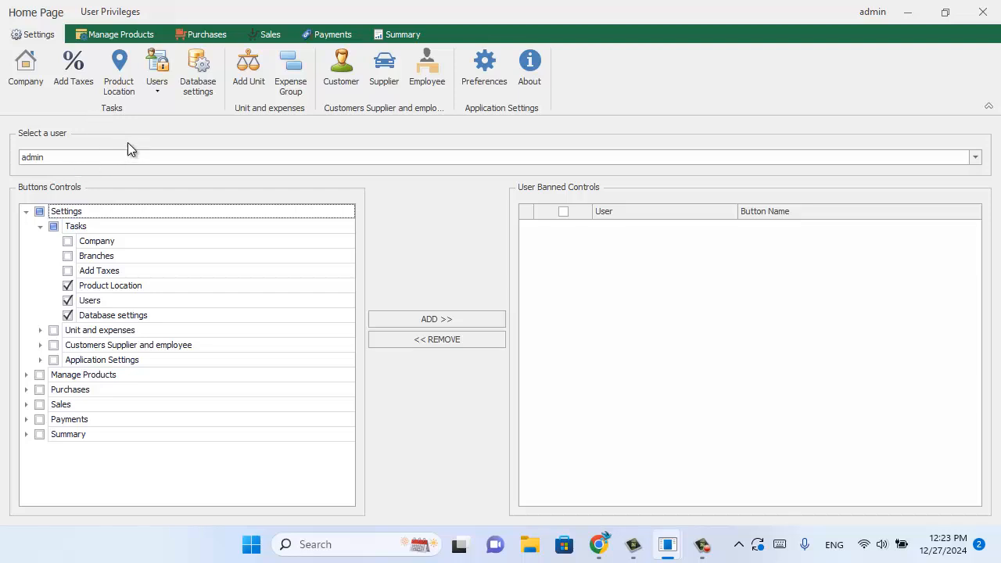
# Open the database settings and examine the available server authentication options, keeping Windows Authentication
pyautogui.click(198, 86)
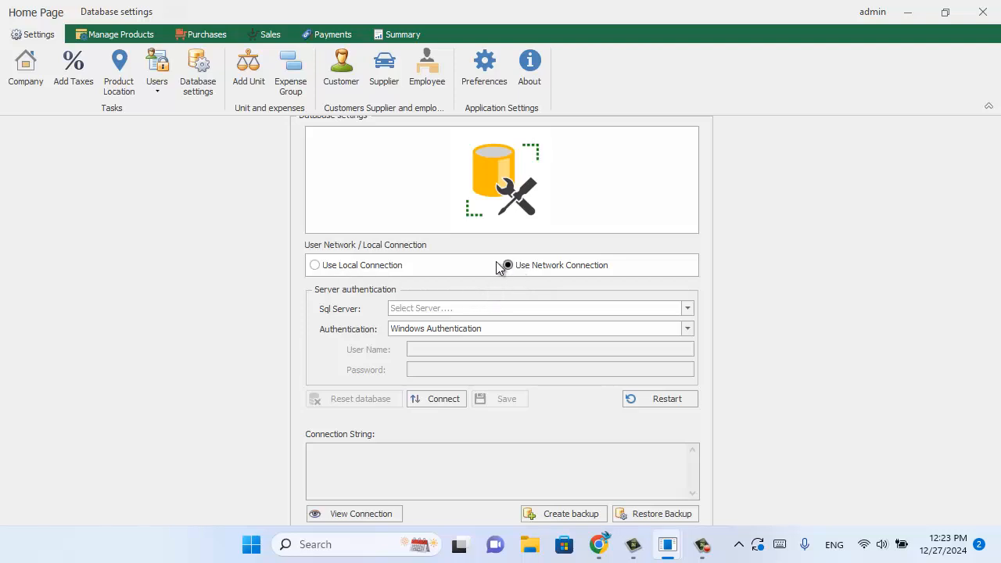
pyautogui.click(509, 328)
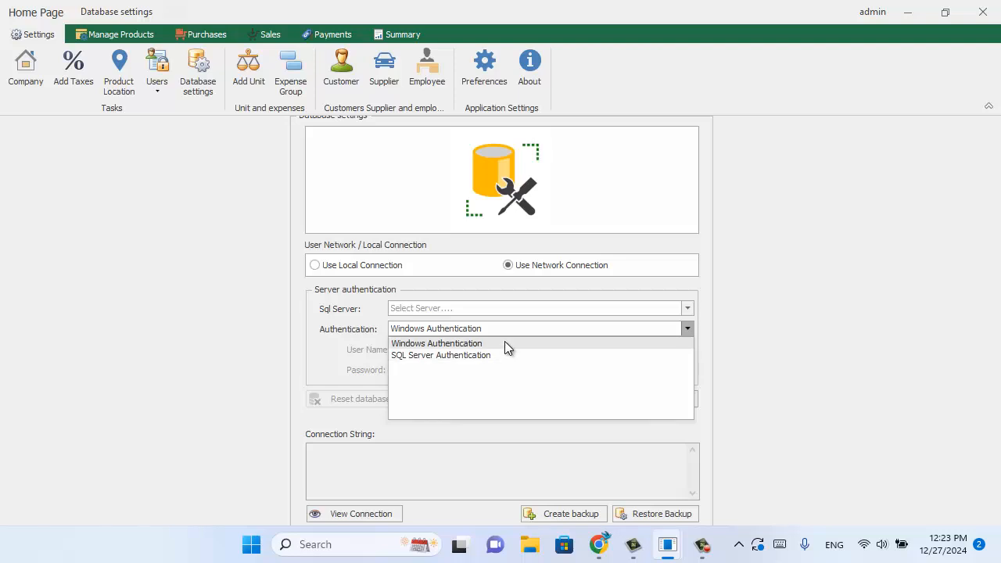
pyautogui.click(507, 329)
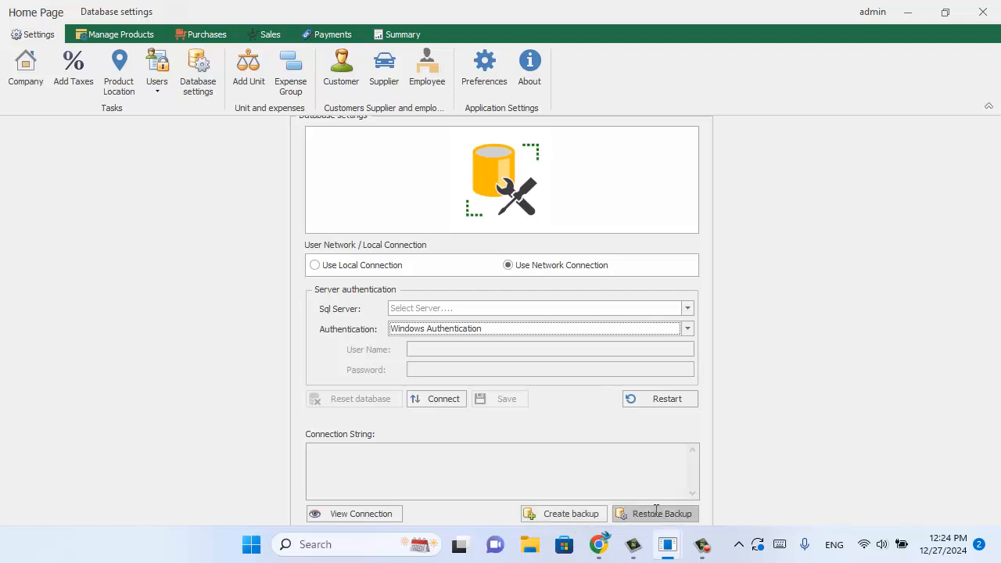
# View the measurement unit list and the expense group list
pyautogui.click(259, 92)
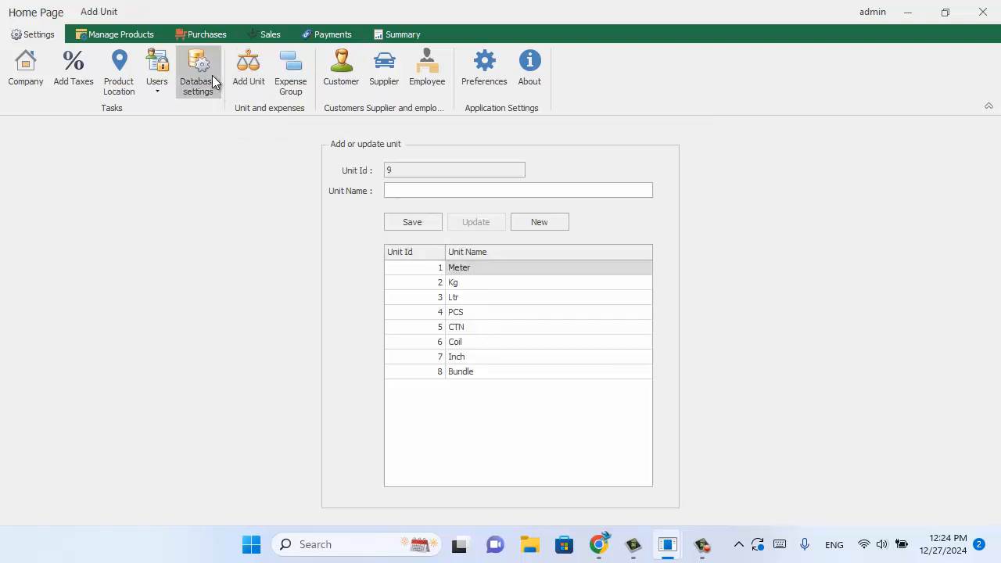
pyautogui.click(299, 74)
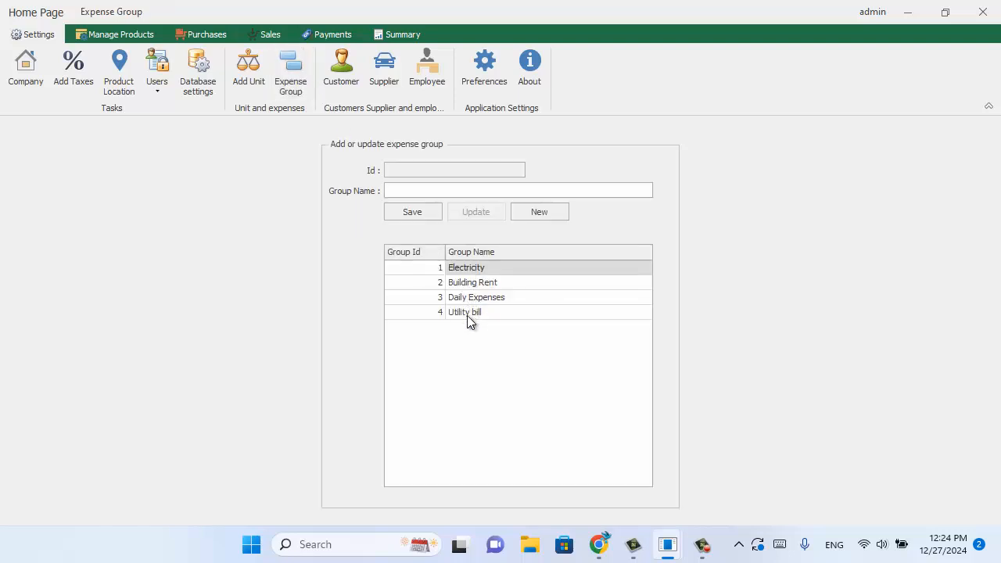
# View the customer form and the supplier form, closing each one again
pyautogui.click(341, 73)
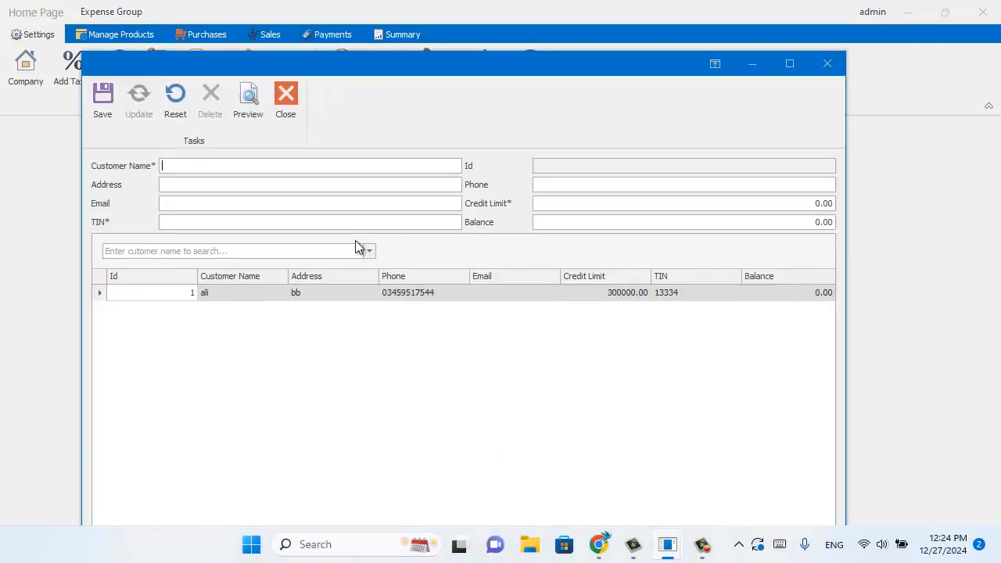
pyautogui.click(814, 72)
pyautogui.click(405, 88)
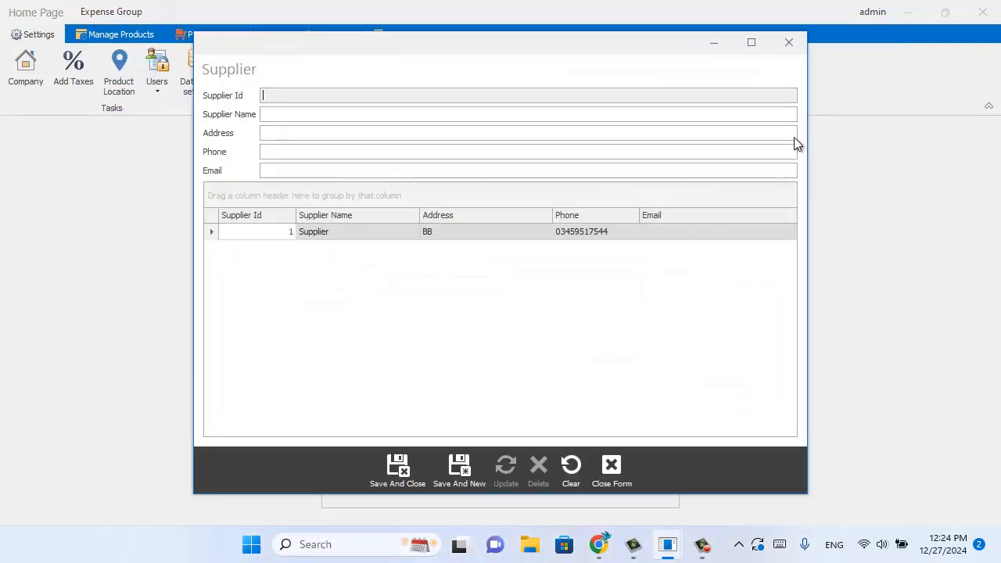
pyautogui.click(794, 41)
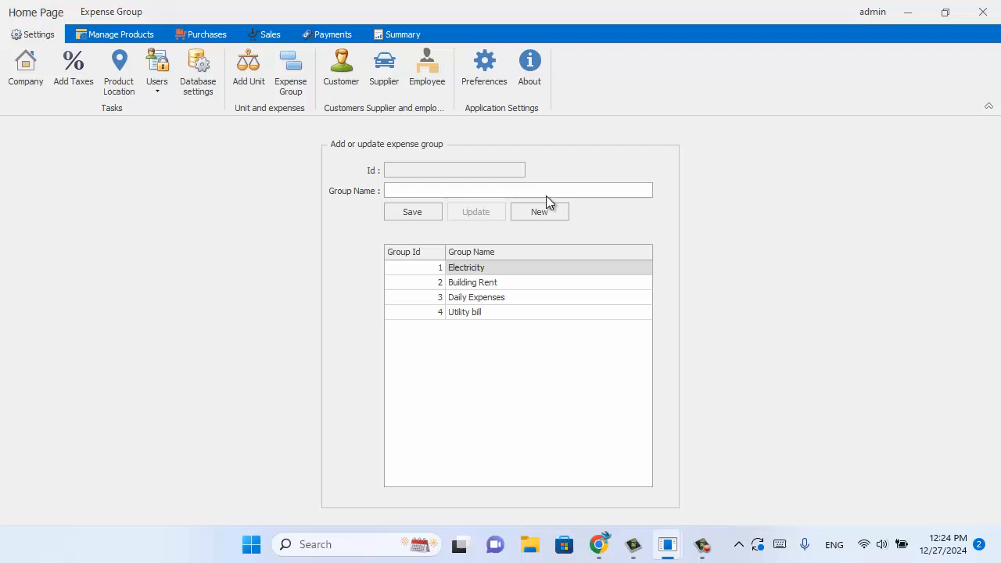
# View the employee records and highlight the receipt note text in the application preferences
pyautogui.click(426, 84)
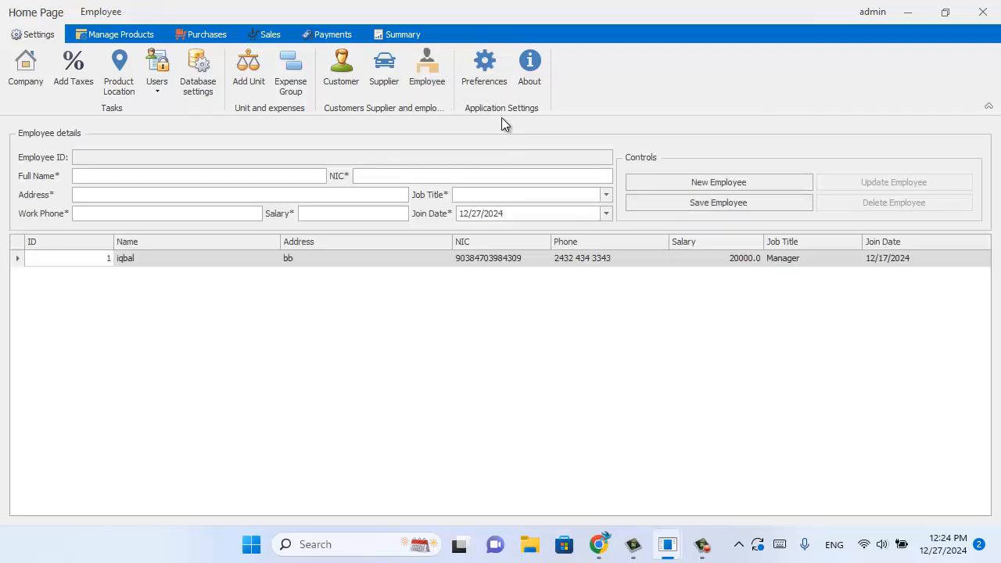
pyautogui.click(485, 78)
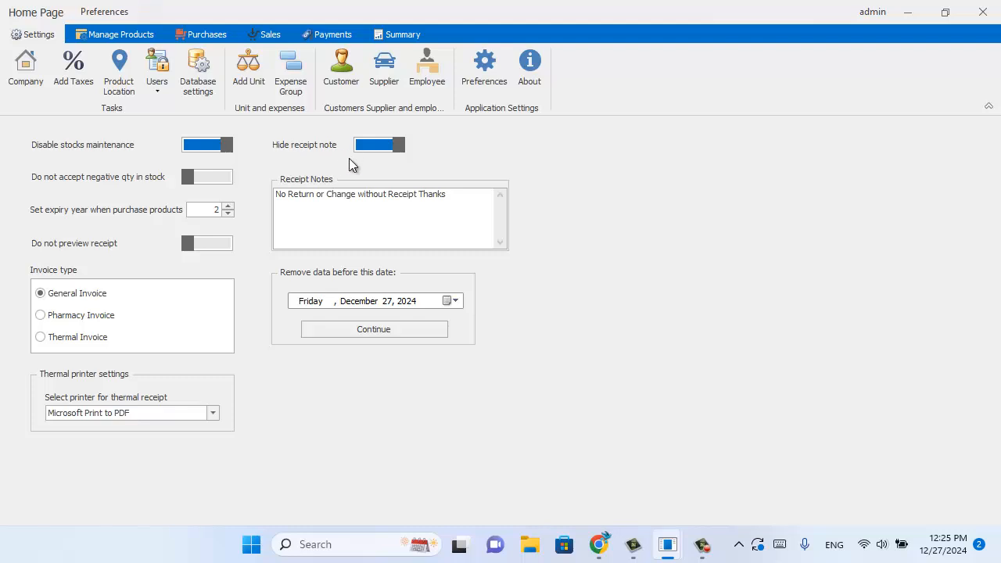
pyautogui.moveTo(452, 196); pyautogui.dragTo(275, 219)
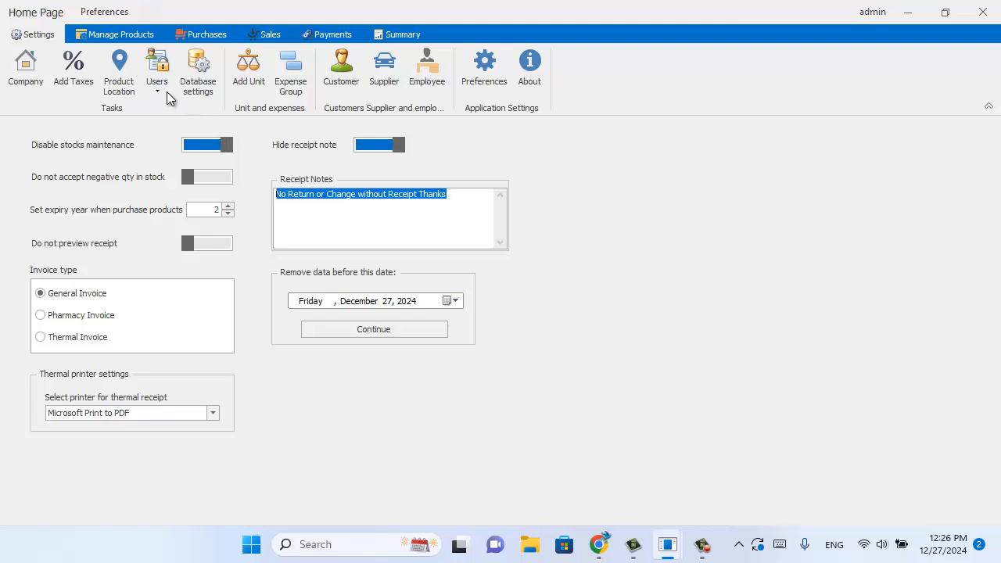
# Open the form for adding, editing or deleting product groups
pyautogui.click(102, 39)
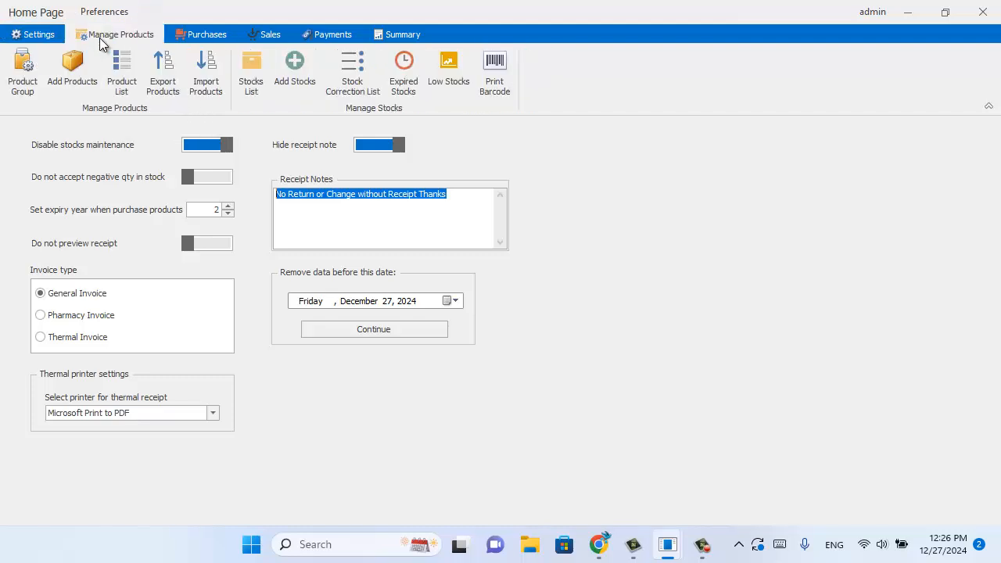
pyautogui.click(23, 92)
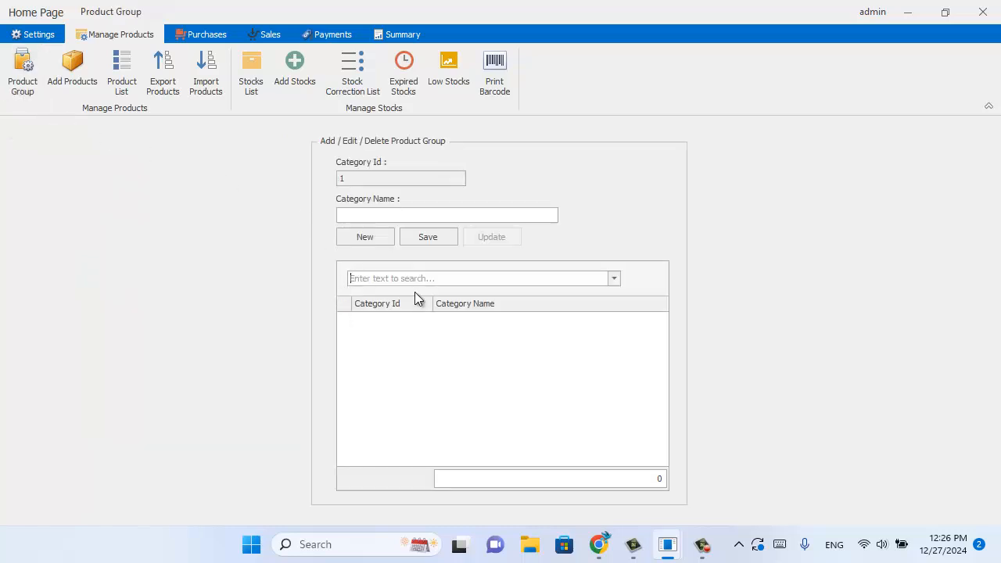
# Open a blank product form and review its description, base unit, opening stocks, location and whole sale price fields
pyautogui.click(75, 81)
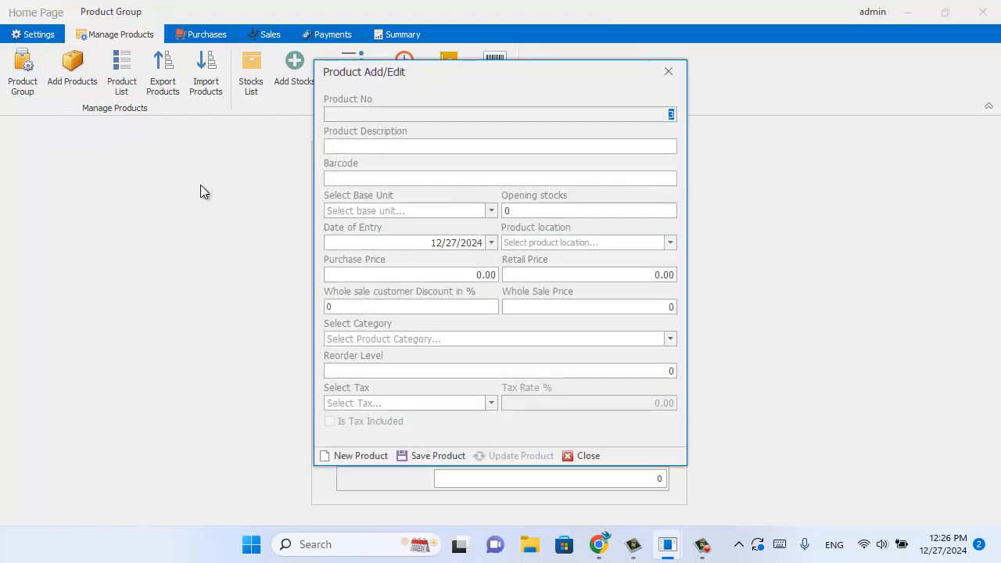
pyautogui.click(330, 146)
pyautogui.click(490, 210)
pyautogui.click(491, 210)
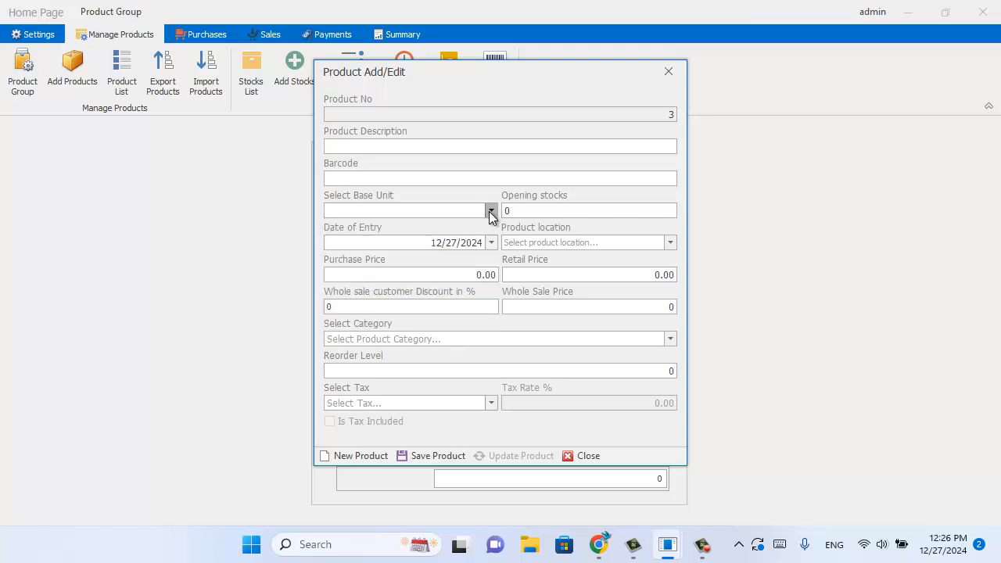
pyautogui.click(538, 212)
pyautogui.click(620, 247)
pyautogui.click(621, 242)
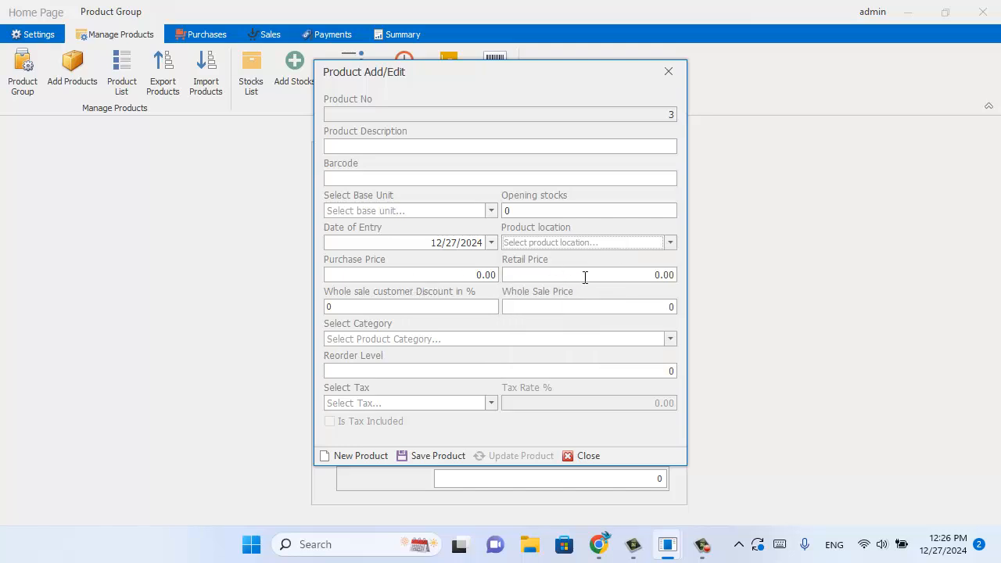
pyautogui.click(605, 307)
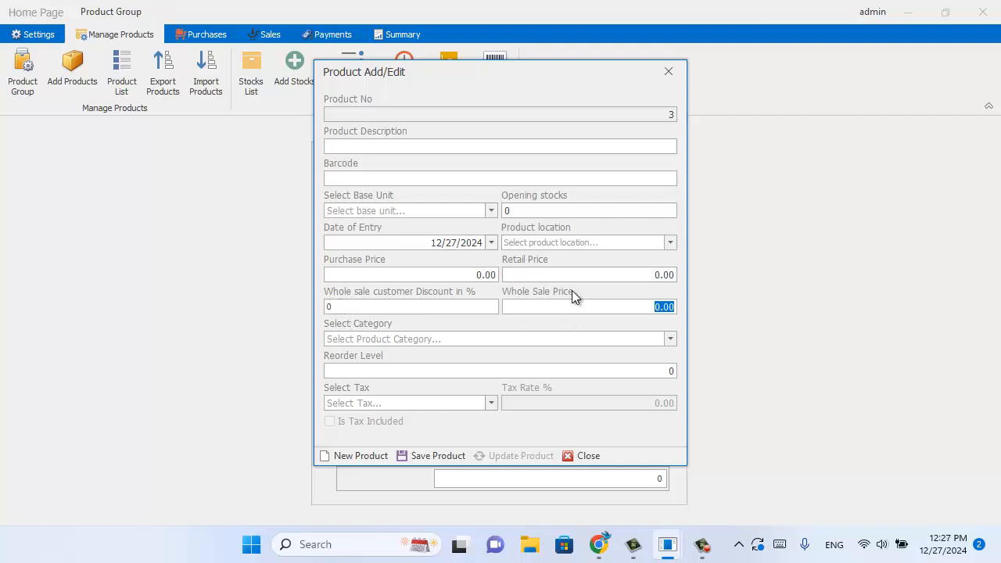
# Check the category choices and the reorder level field of the new product form
pyautogui.click(649, 342)
pyautogui.click(666, 339)
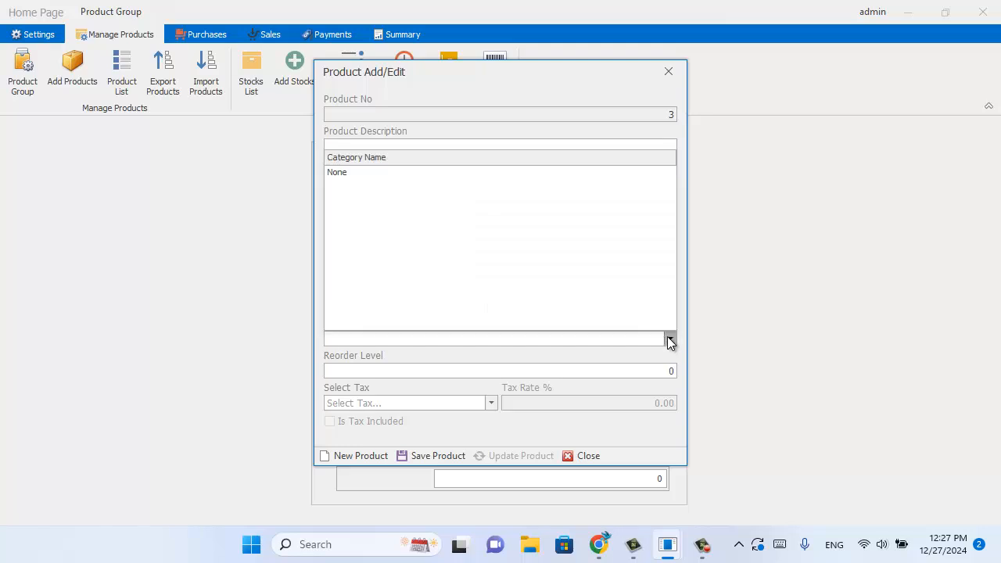
pyautogui.click(663, 337)
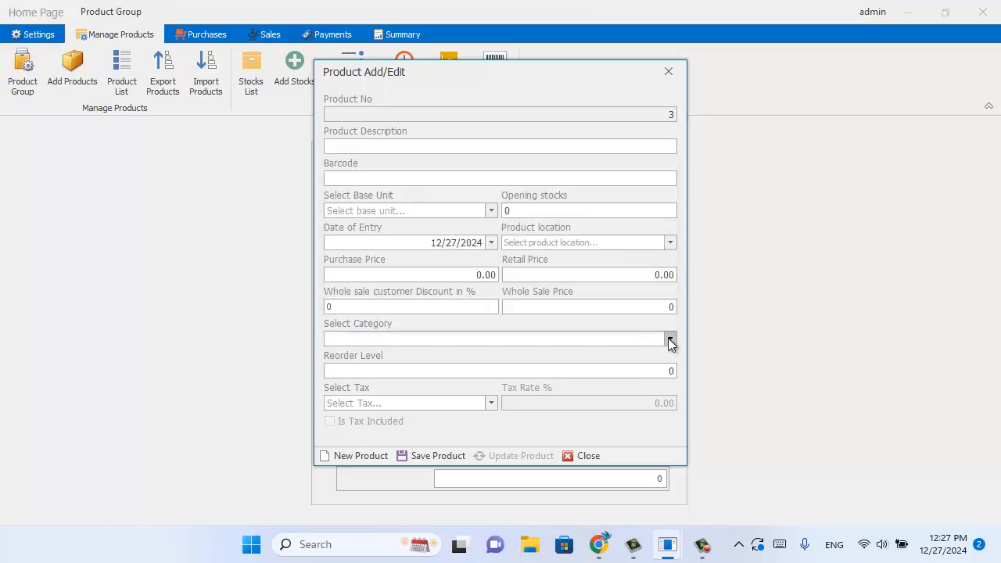
pyautogui.click(669, 339)
pyautogui.click(669, 339)
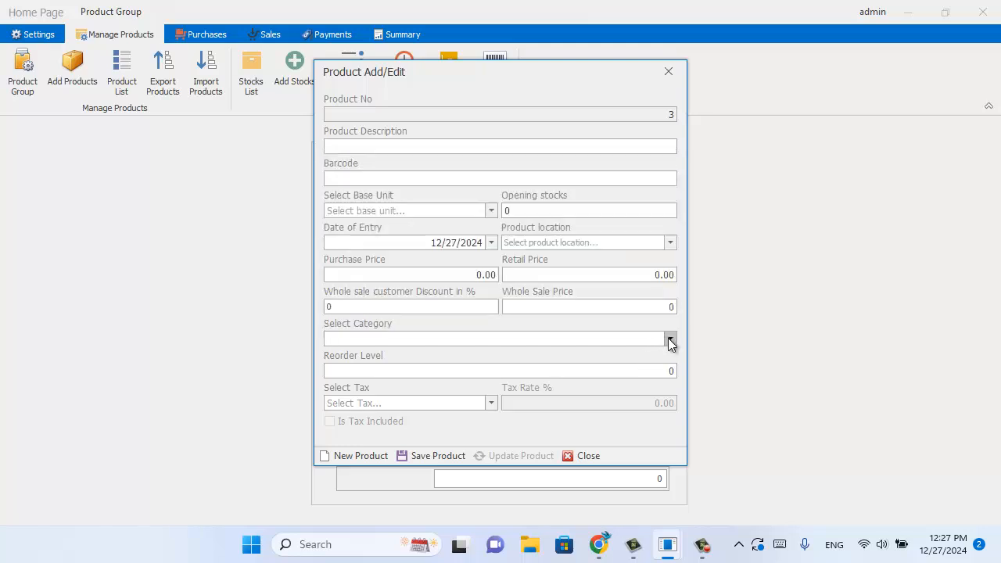
pyautogui.click(616, 376)
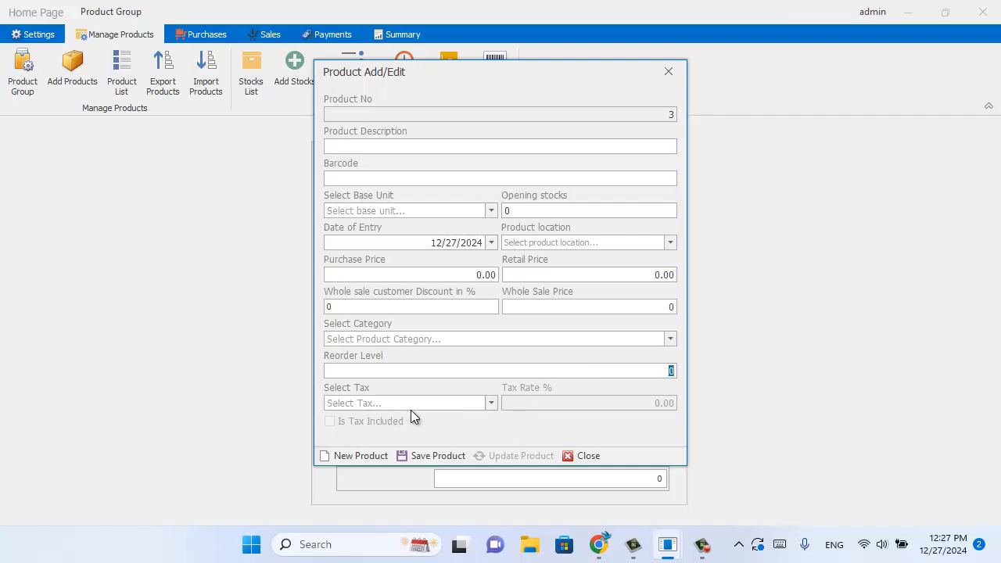
# Choose GST as the product's tax, check the tax rate field, and close the form without saving
pyautogui.click(491, 403)
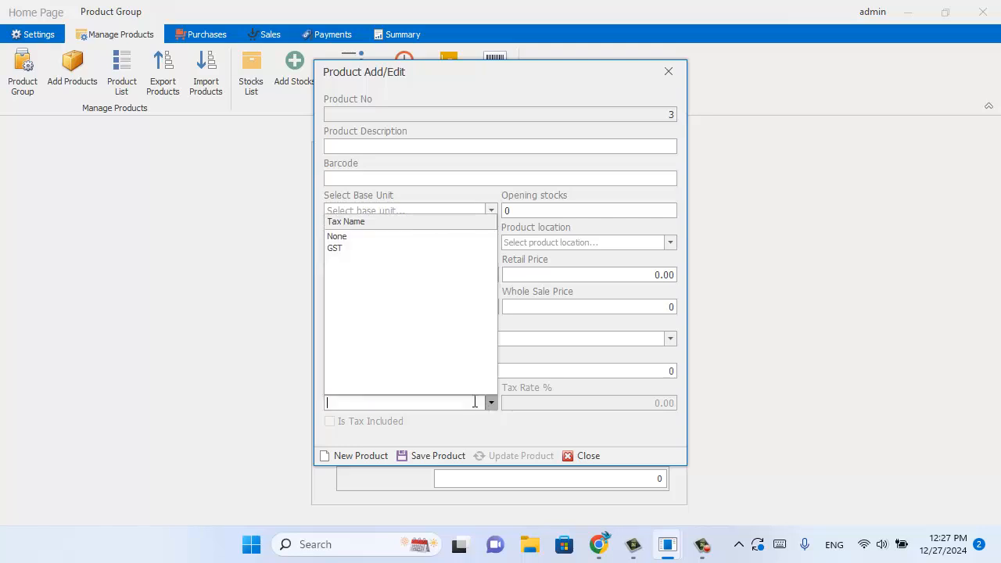
pyautogui.click(340, 248)
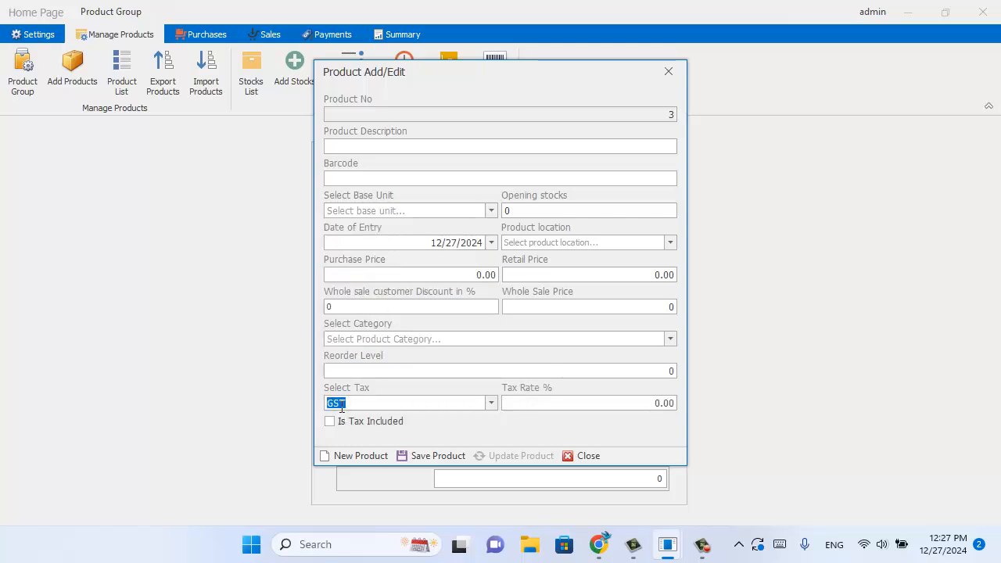
pyautogui.click(641, 403)
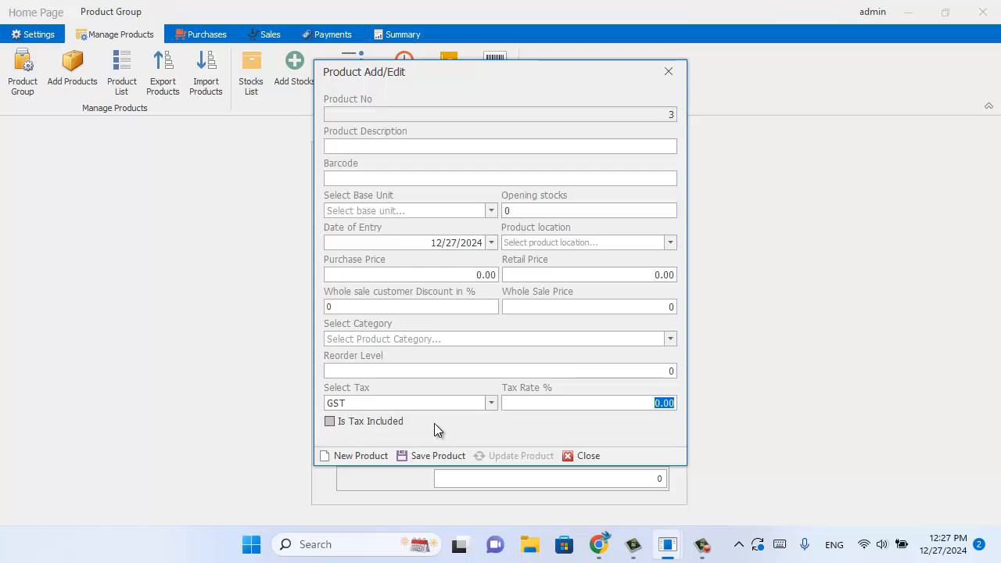
pyautogui.click(579, 456)
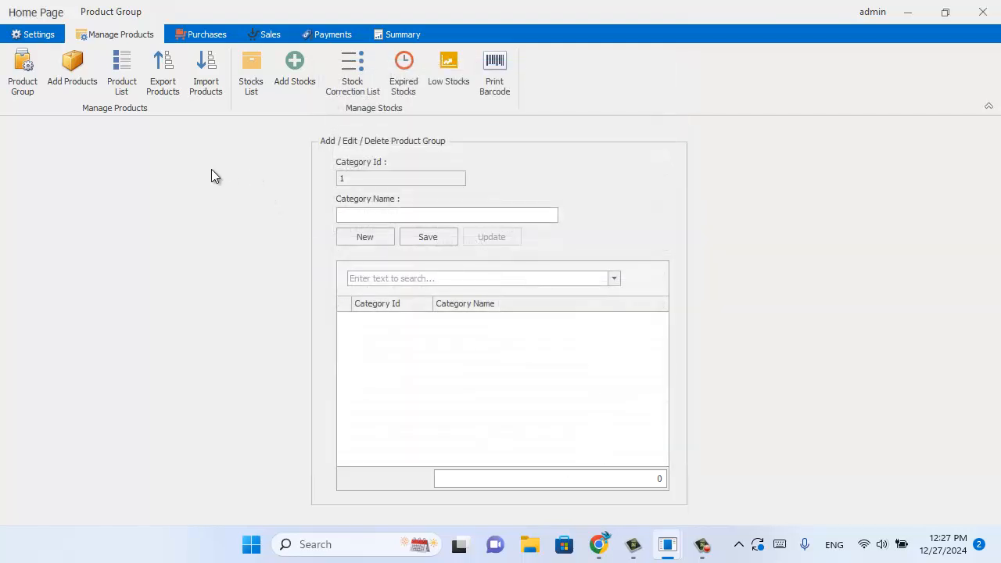
# View the 7/29 electric wire record from the product list in its edit form and close it unchanged
pyautogui.click(122, 78)
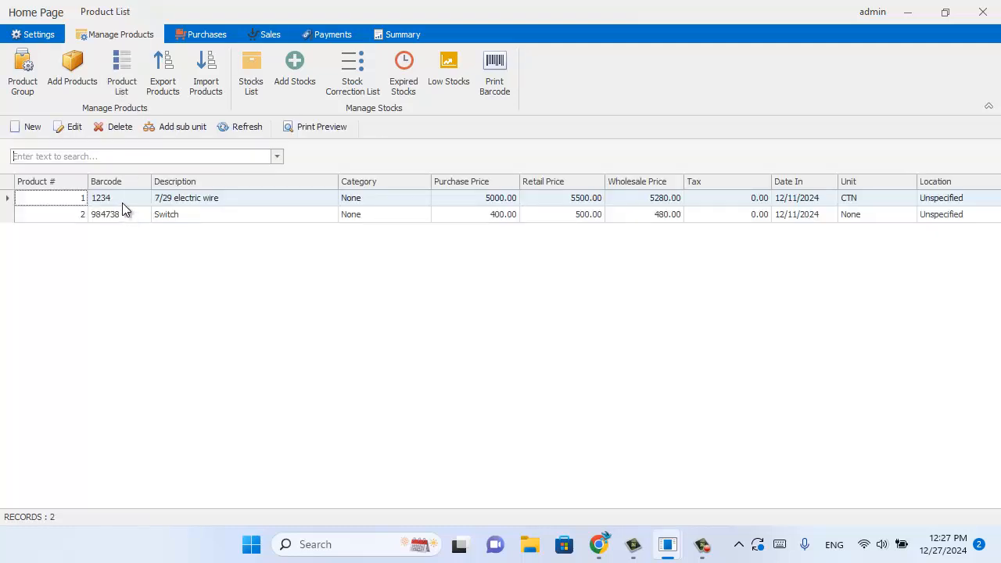
pyautogui.click(172, 200)
pyautogui.click(68, 128)
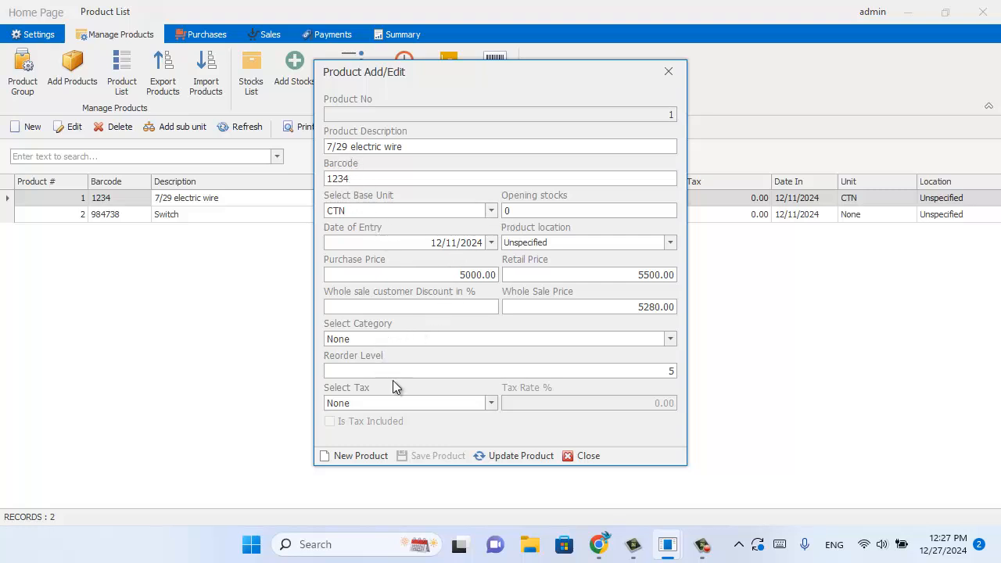
pyautogui.click(332, 210)
pyautogui.click(668, 71)
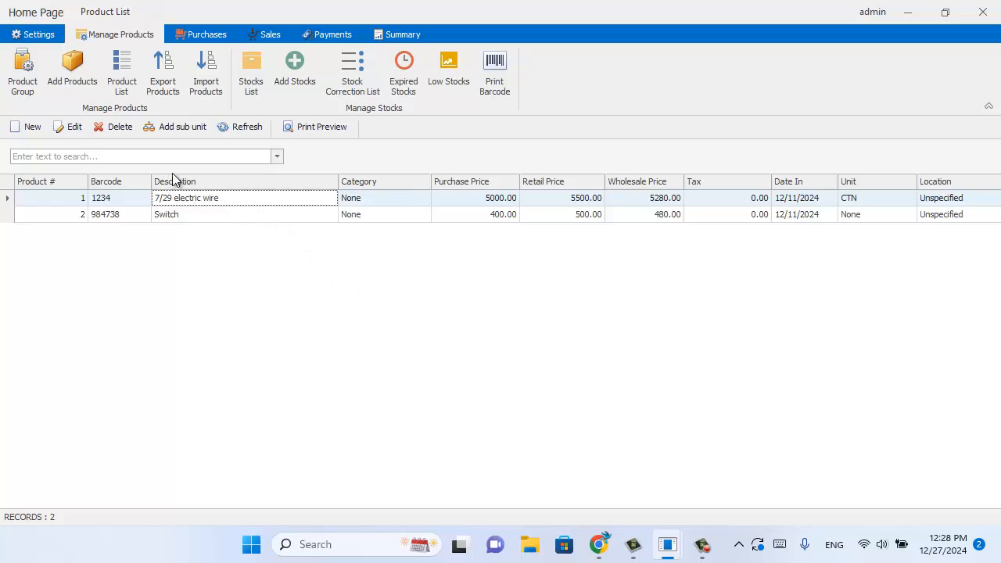
# View the sub units of the 7/29 electric wire and the product export options, closing each dialog again
pyautogui.click(175, 128)
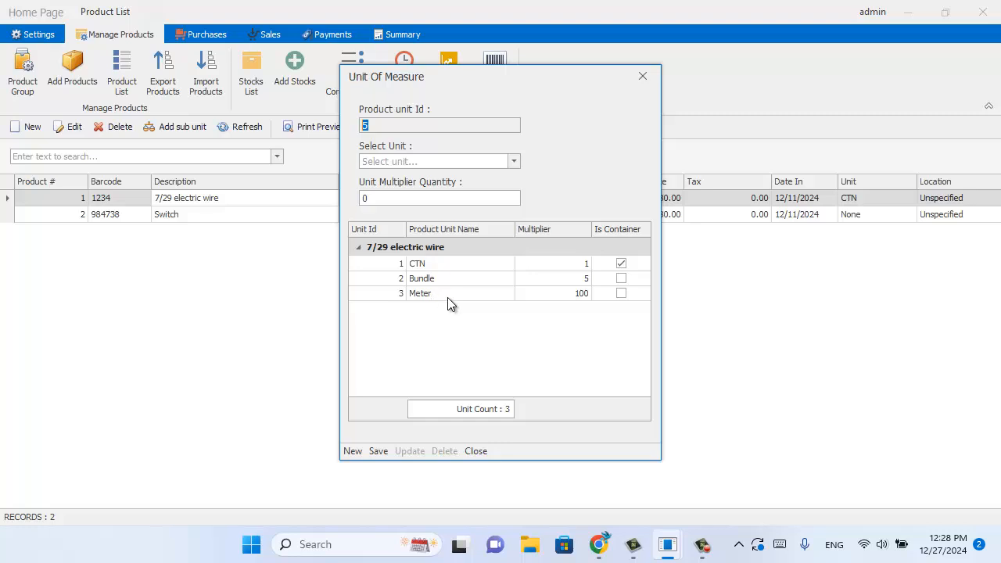
pyautogui.click(643, 76)
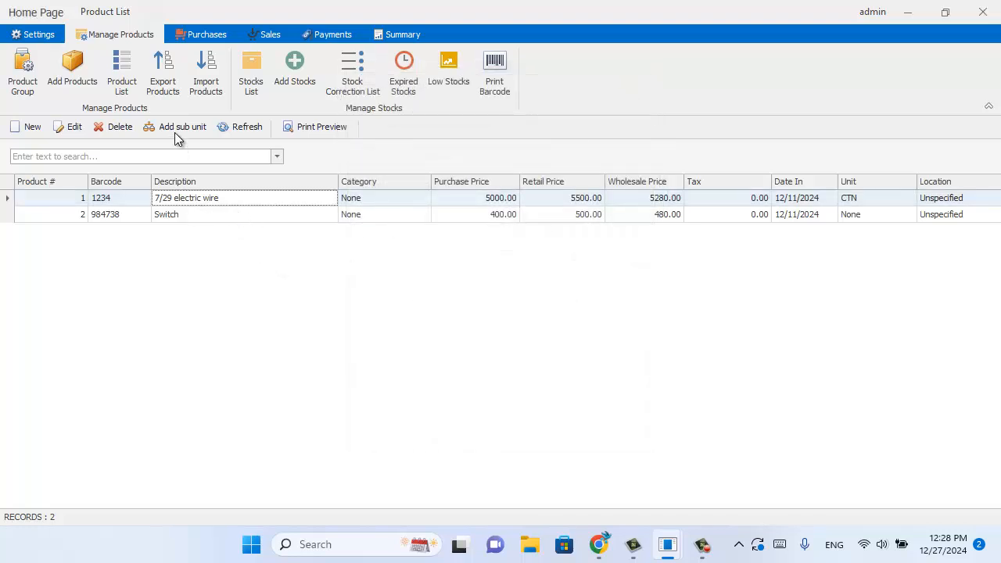
pyautogui.click(162, 79)
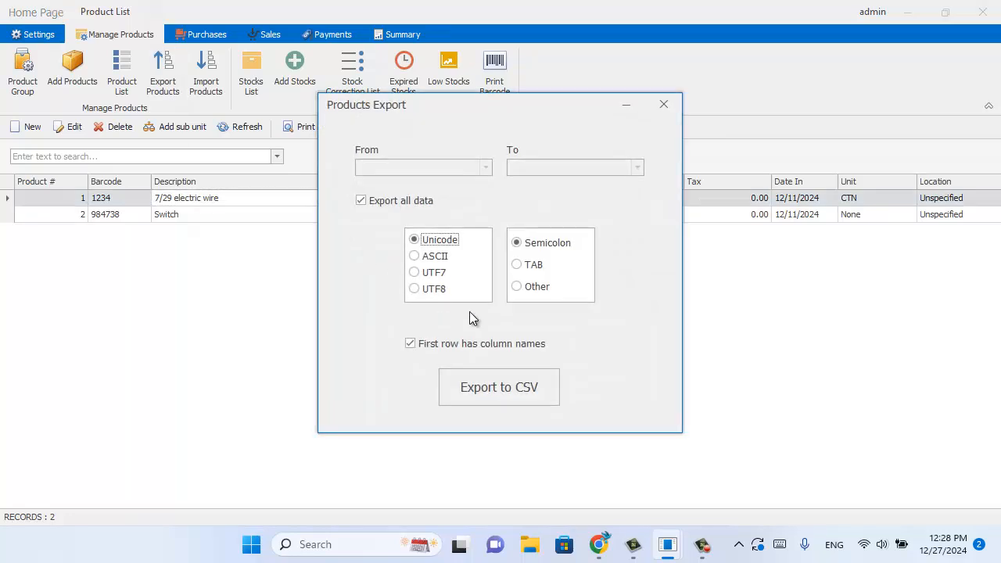
pyautogui.click(654, 109)
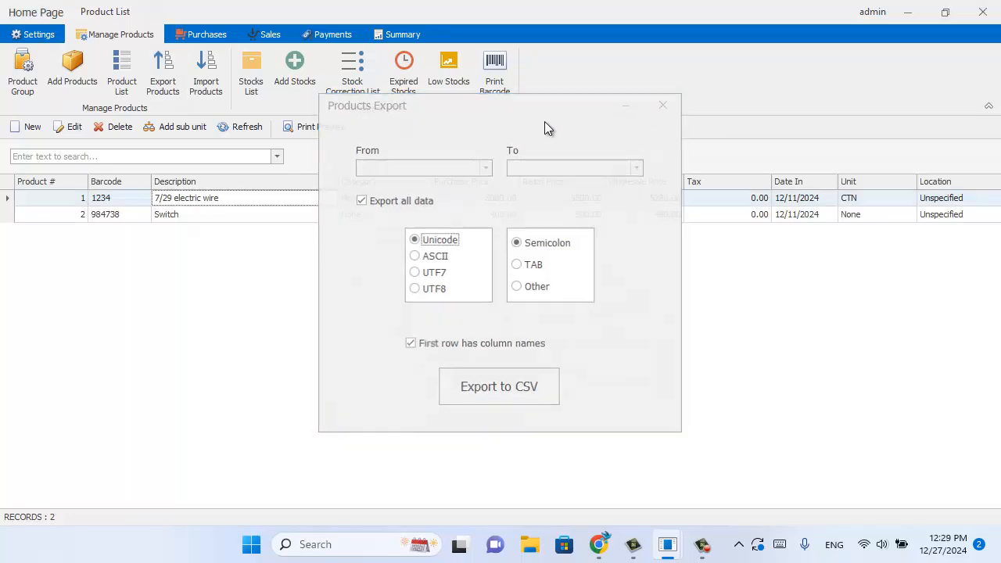
# Open the product import page and load product.csv from the Documents folder
pyautogui.click(206, 88)
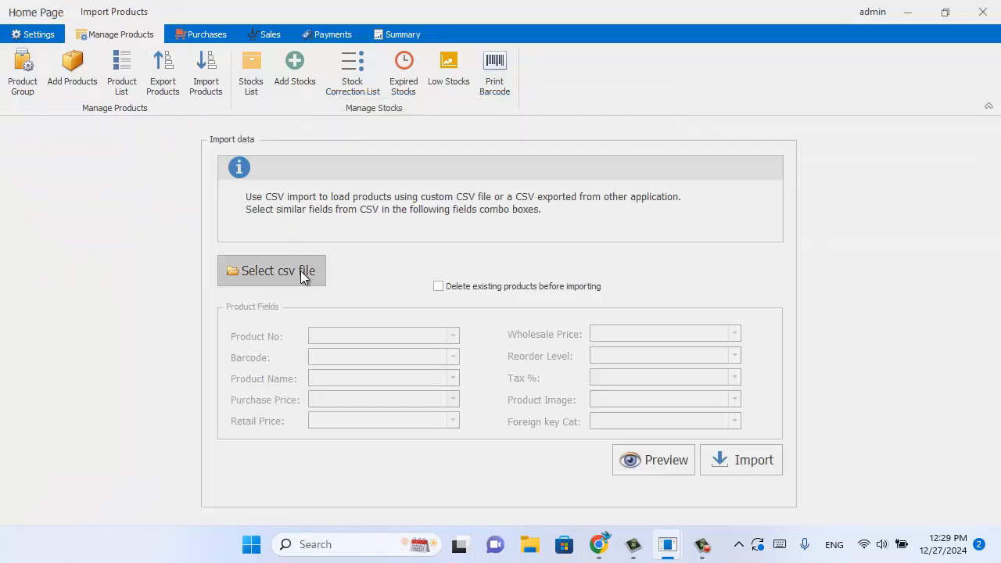
pyautogui.click(250, 272)
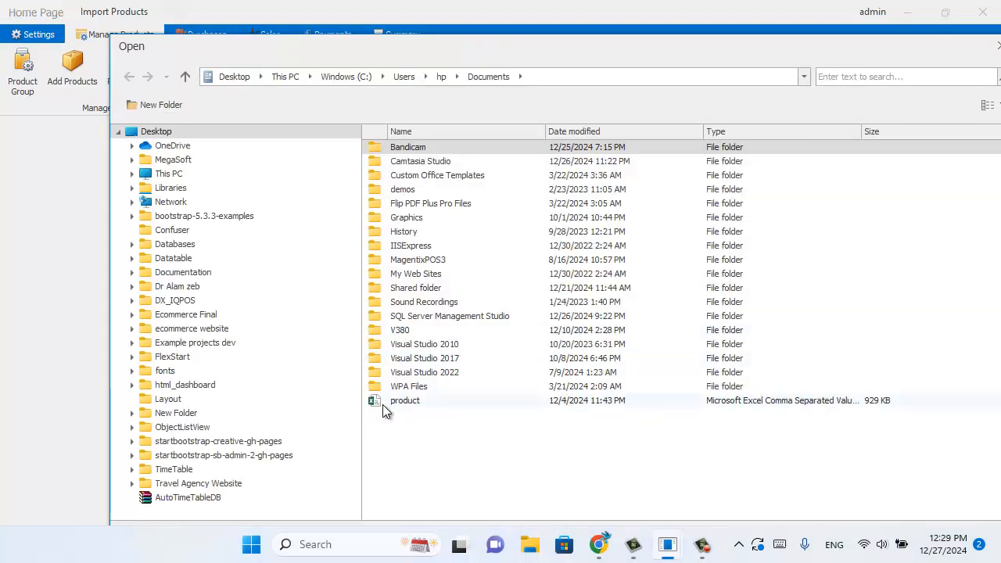
pyautogui.doubleClick(384, 406)
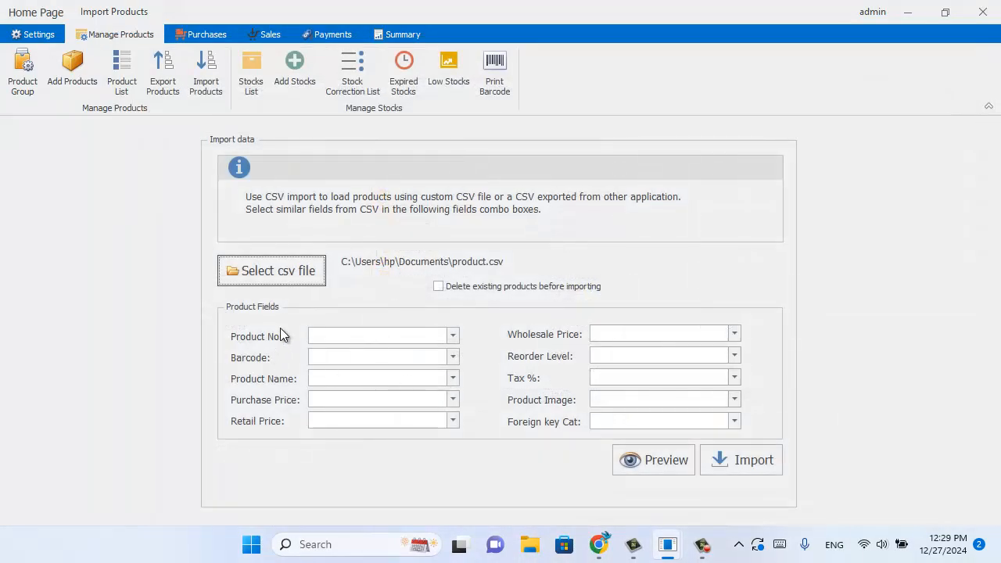
# Map product number, barcode and product name to the CSV columns ProductNo, BarCode and Description, and preview the import data
pyautogui.click(454, 336)
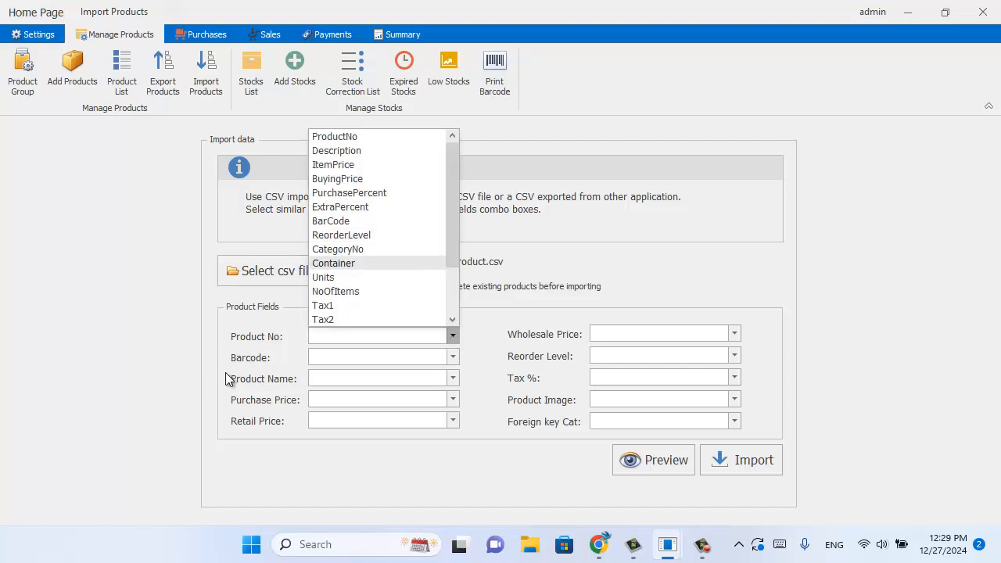
pyautogui.click(343, 138)
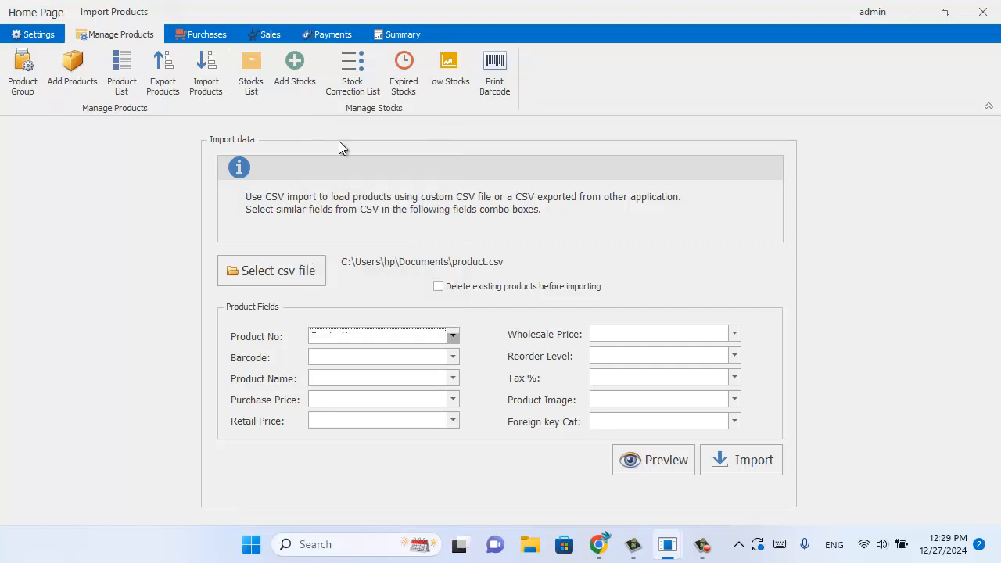
pyautogui.click(453, 357)
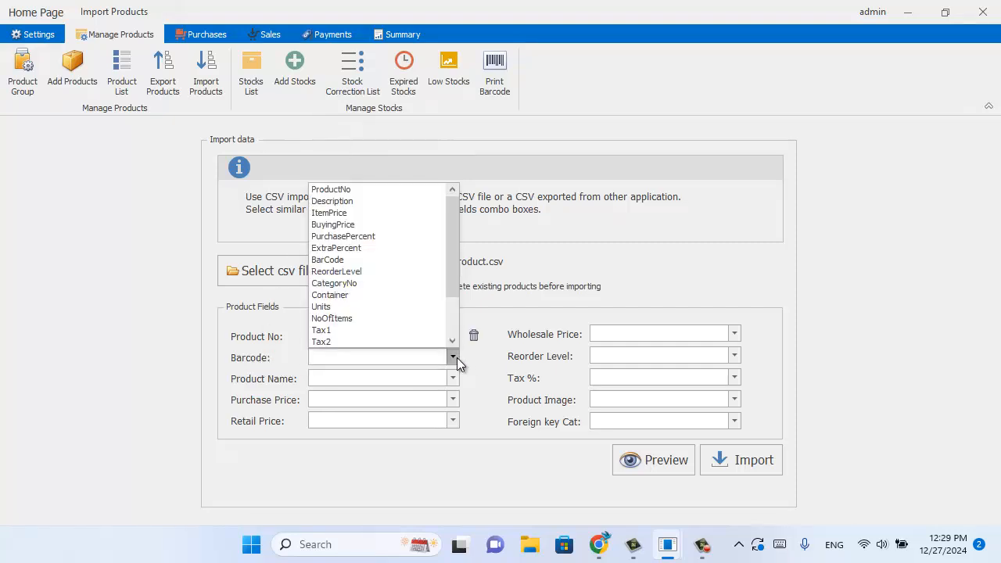
pyautogui.click(319, 262)
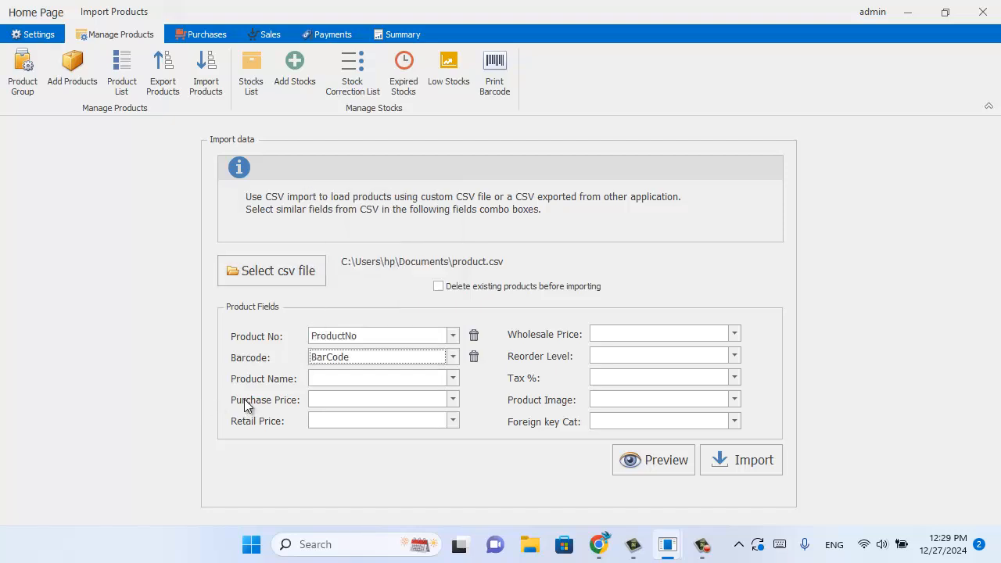
pyautogui.click(453, 378)
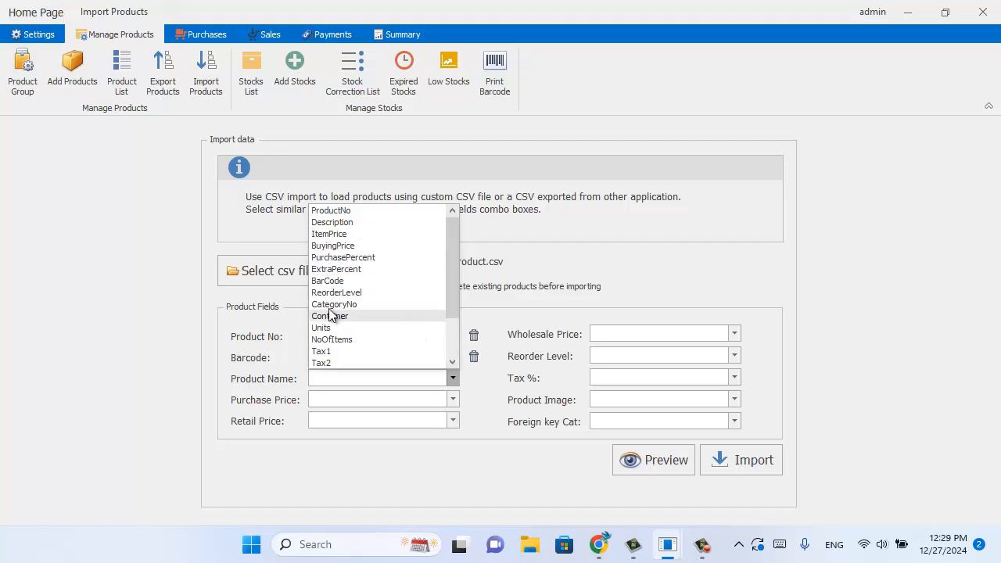
pyautogui.click(341, 223)
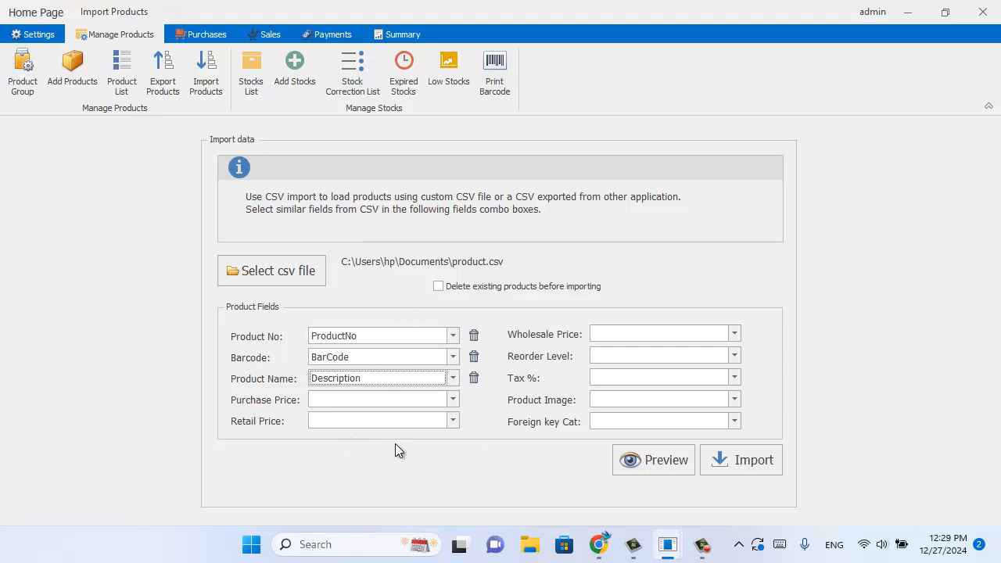
pyautogui.click(642, 464)
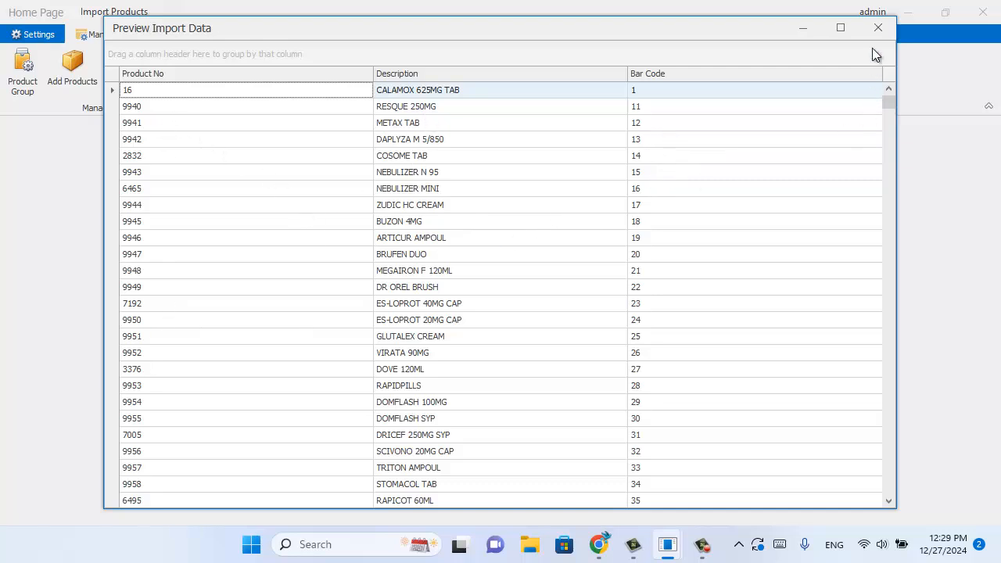
pyautogui.click(877, 28)
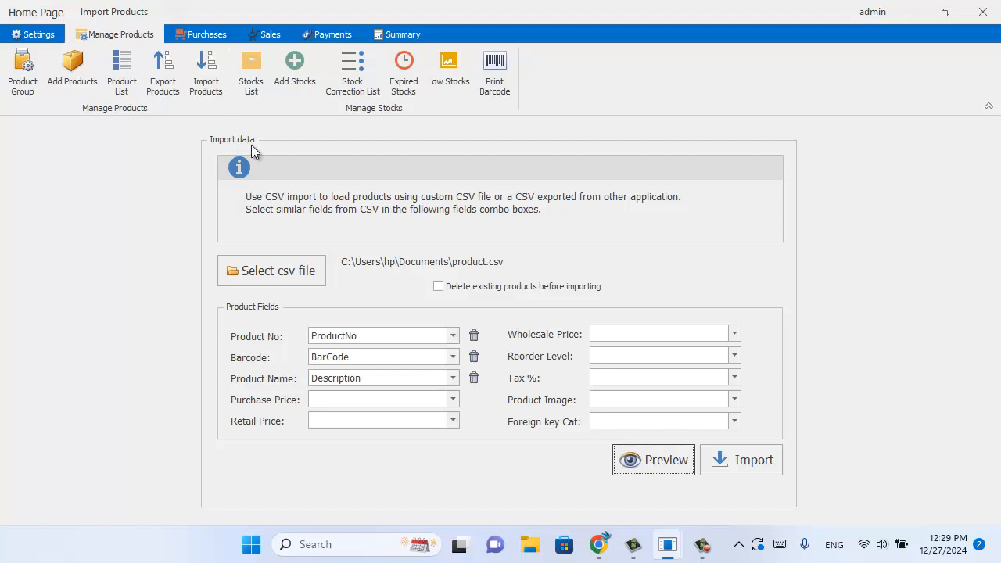
# Open the stock correction form for the 7/29 electric wire from the stocks list
pyautogui.click(250, 86)
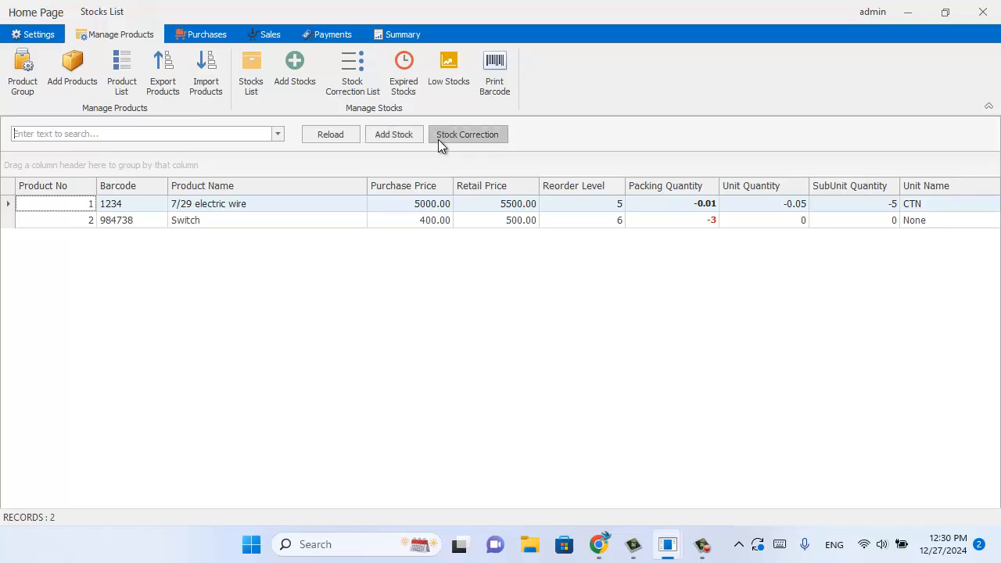
pyautogui.click(440, 205)
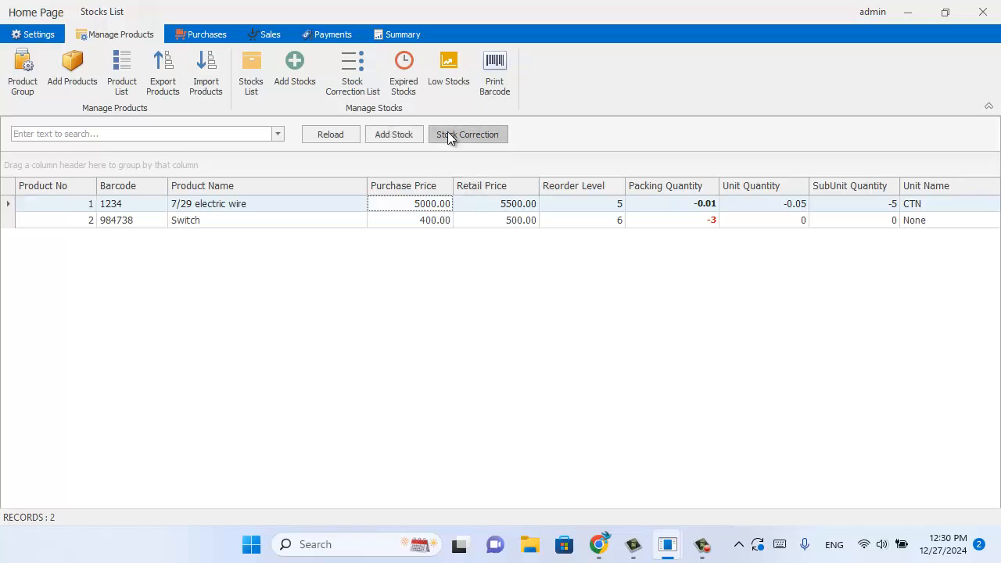
pyautogui.click(468, 133)
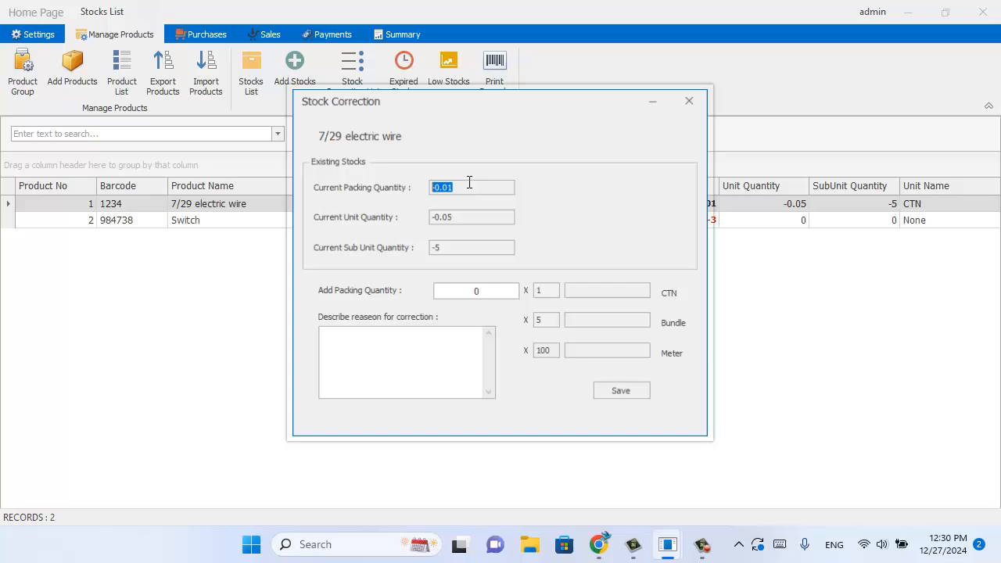
# Enter an added packing quantity of 1, examine the CTN, Bundle and Meter multipliers and quantities, and close without saving
pyautogui.click(476, 291)
pyautogui.write('1')
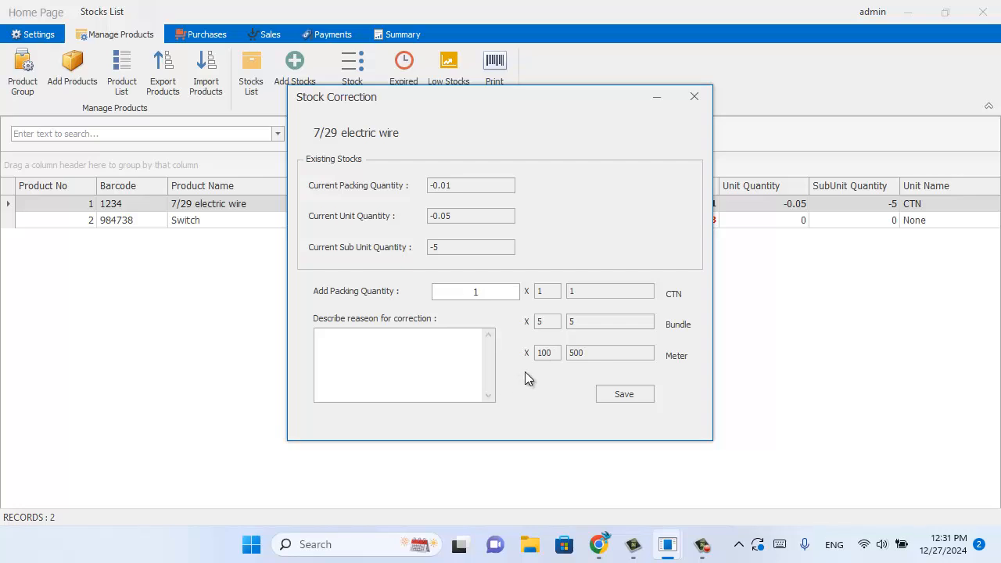
pyautogui.press('Tab')
pyautogui.click(543, 291)
pyautogui.click(549, 324)
pyautogui.press('Tab')
pyautogui.doubleClick(576, 291)
pyautogui.moveTo(529, 352); pyautogui.dragTo(563, 352)
pyautogui.moveTo(535, 322); pyautogui.dragTo(548, 321)
pyautogui.moveTo(588, 352); pyautogui.dragTo(540, 358)
pyautogui.click(684, 99)
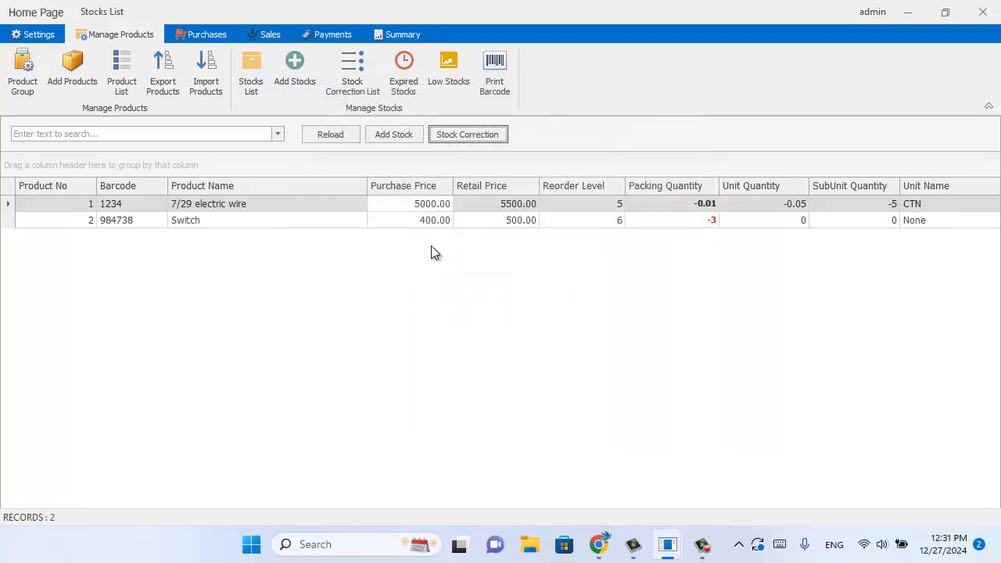
# Examine the stock correction list, the expired stocks and the low stocks, including the Switch's reorder level
pyautogui.click(346, 91)
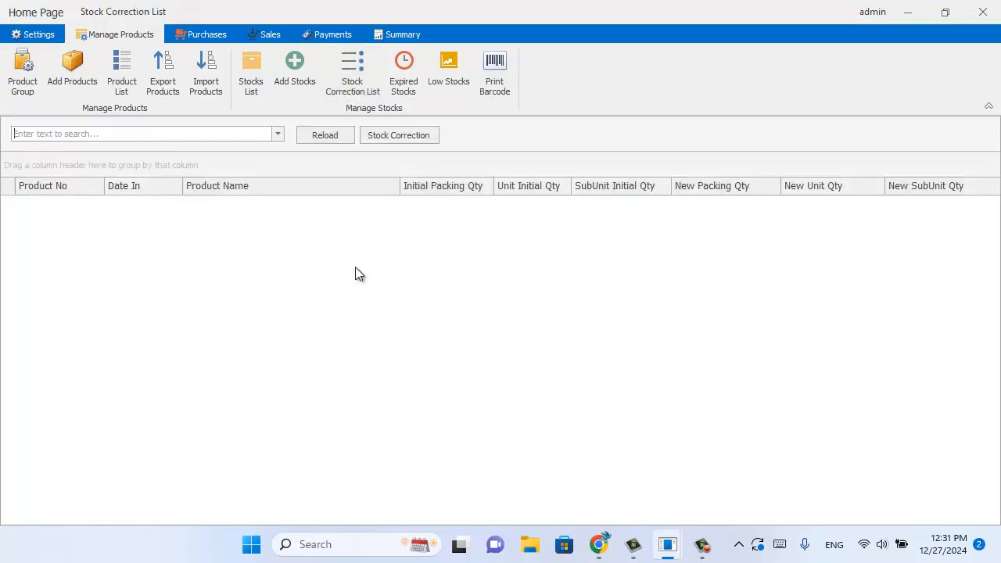
pyautogui.click(400, 86)
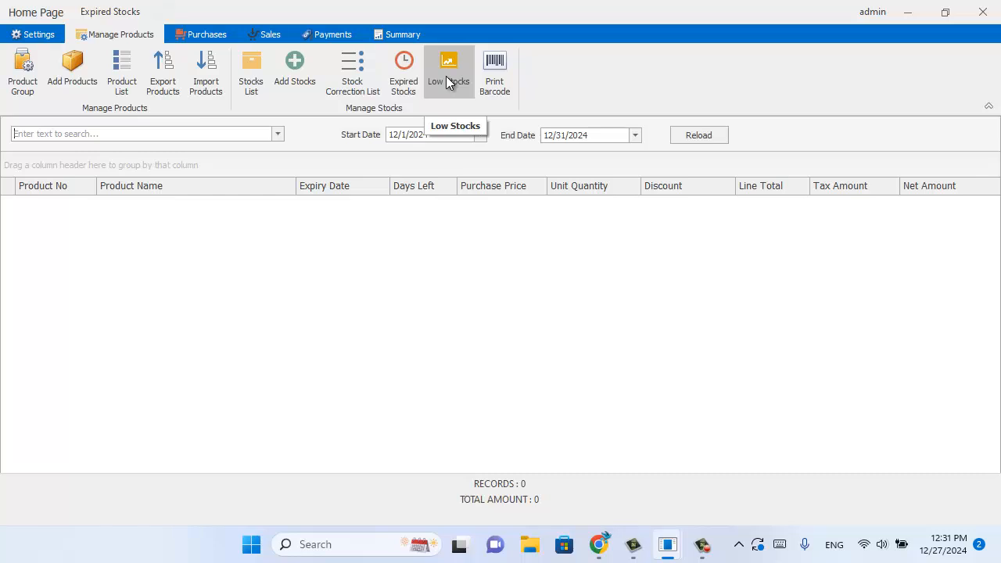
pyautogui.click(448, 83)
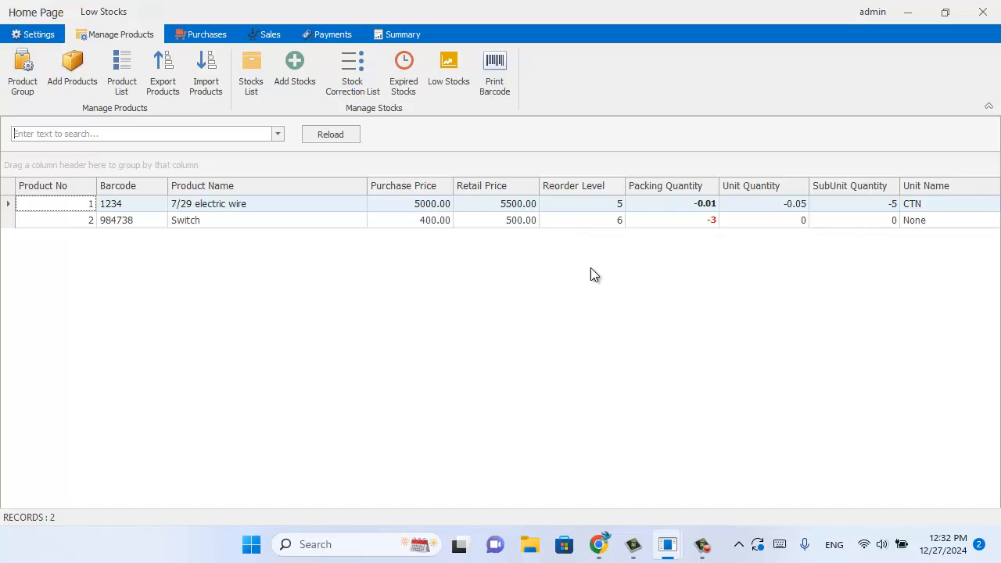
pyautogui.click(611, 224)
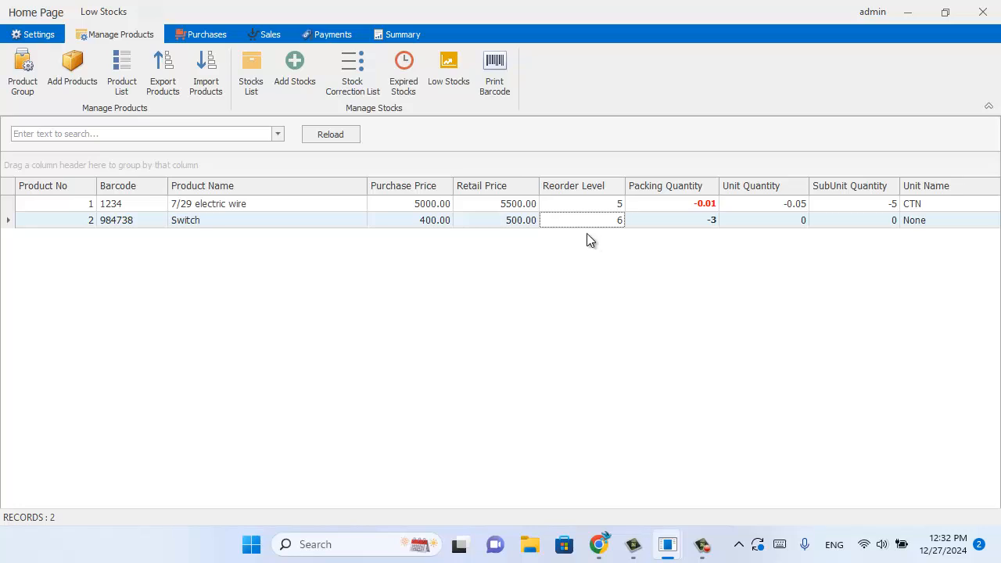
# Open barcode printing and preview 6 copies of the label for the 7/29 electric wire
pyautogui.click(500, 91)
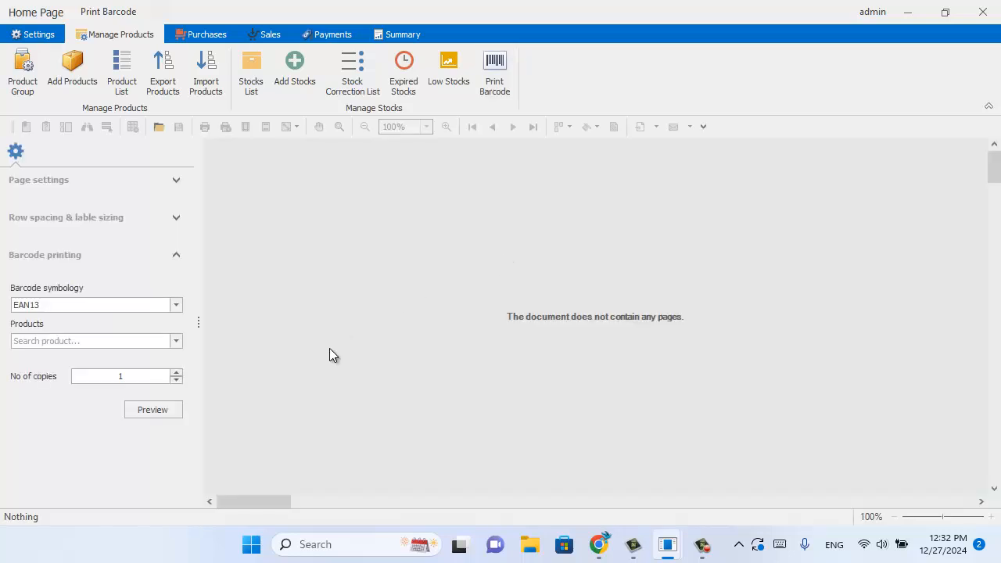
pyautogui.click(176, 341)
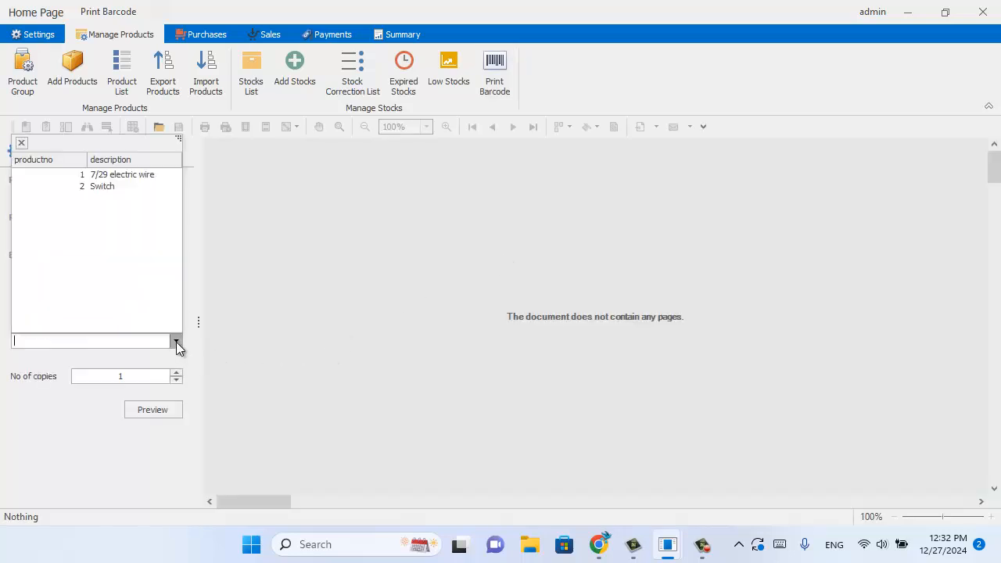
pyautogui.click(119, 179)
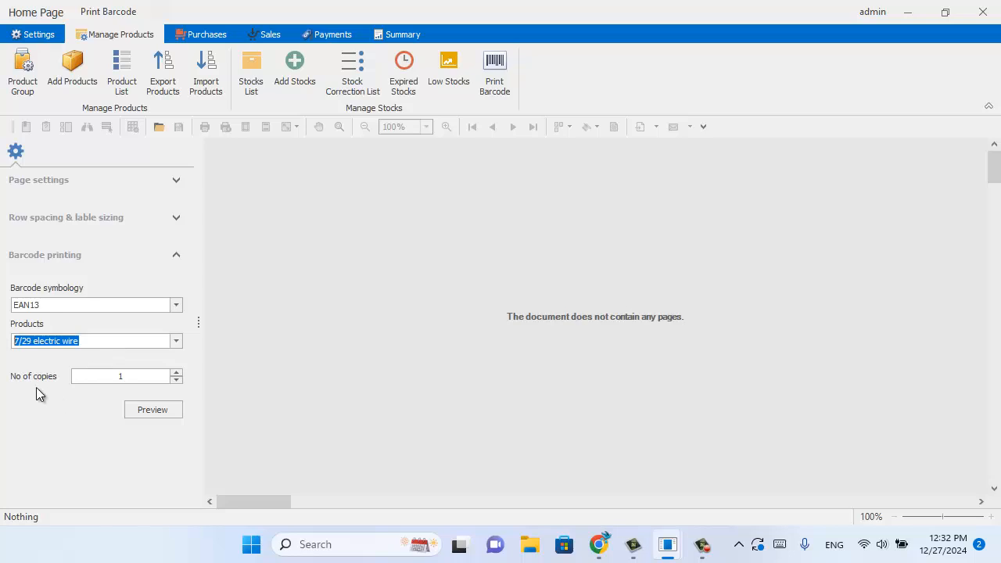
pyautogui.click(176, 373)
pyautogui.click(176, 374)
pyautogui.click(176, 374)
pyautogui.click(176, 373)
pyautogui.click(155, 410)
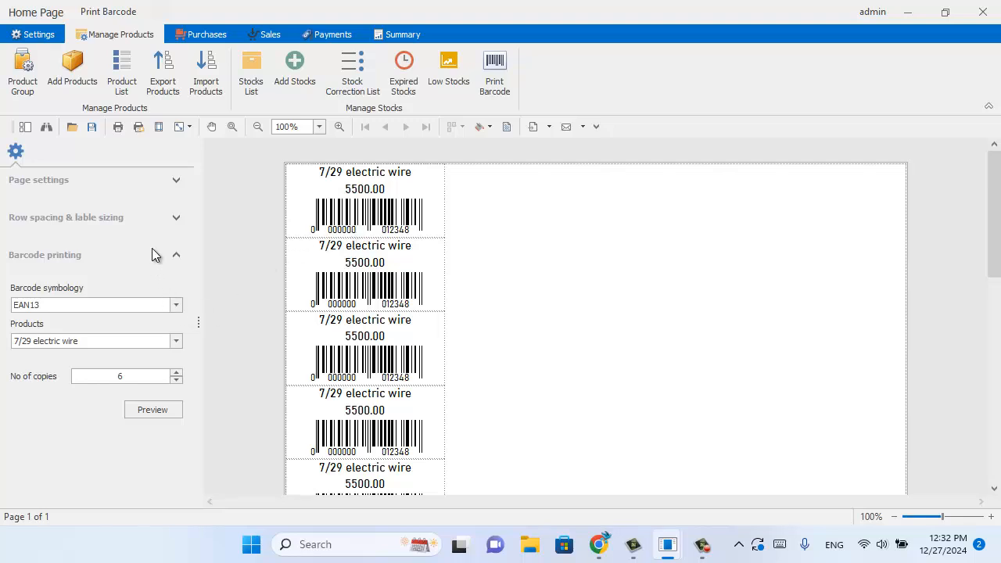
# Examine the barcode page settings and the available paper sizes, keeping A4
pyautogui.click(176, 181)
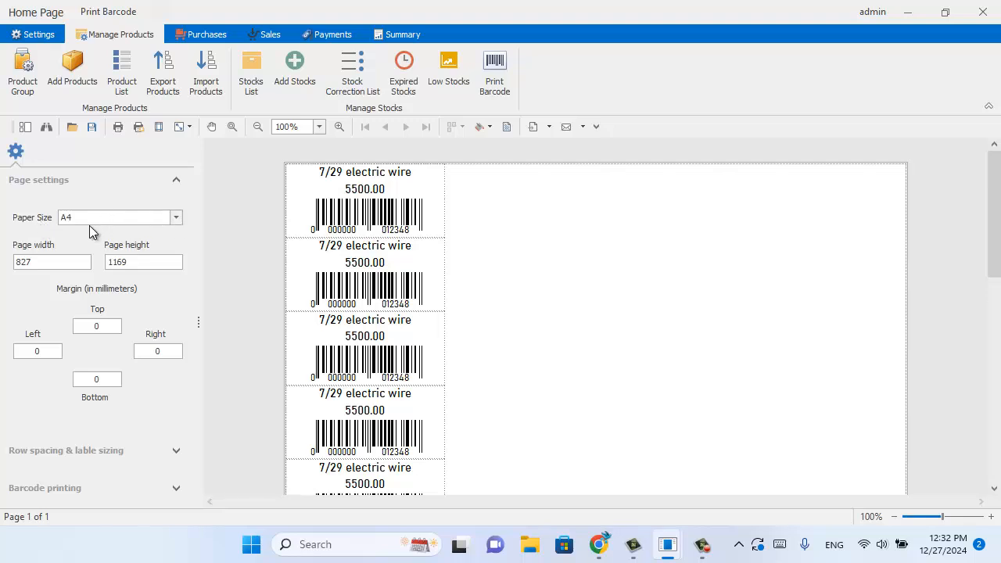
pyautogui.click(176, 220)
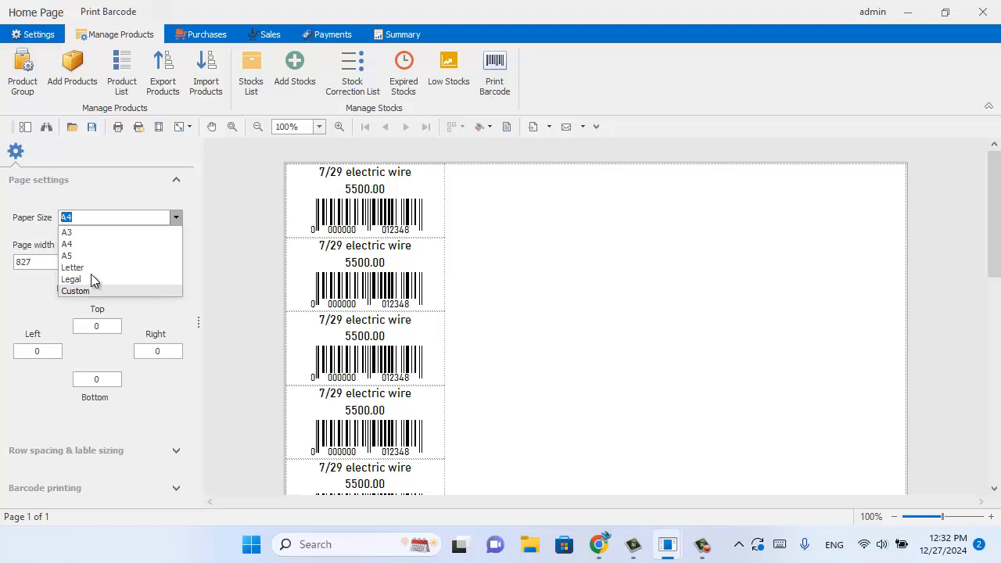
pyautogui.click(97, 201)
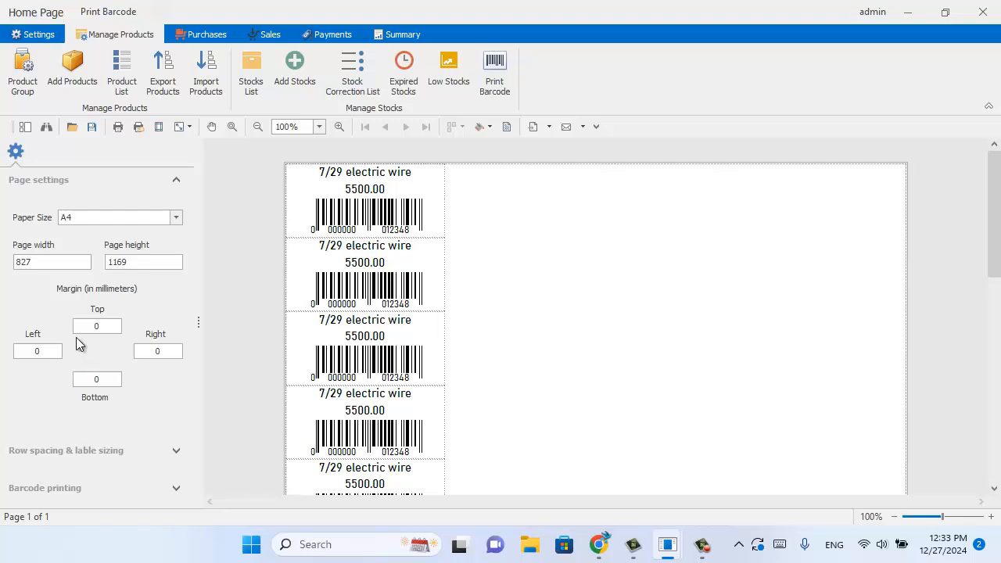
# Set the barcode labels' row spacing to 5, refresh the preview, and return to the label spacing settings
pyautogui.click(116, 456)
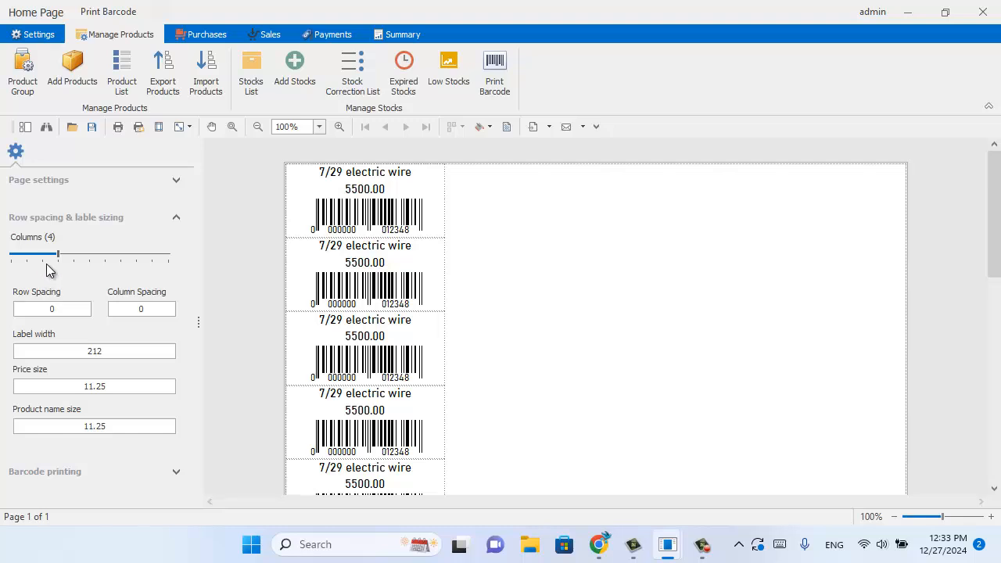
pyautogui.click(55, 309)
pyautogui.moveTo(69, 308); pyautogui.dragTo(22, 313)
pyautogui.write('5')
pyautogui.click(176, 472)
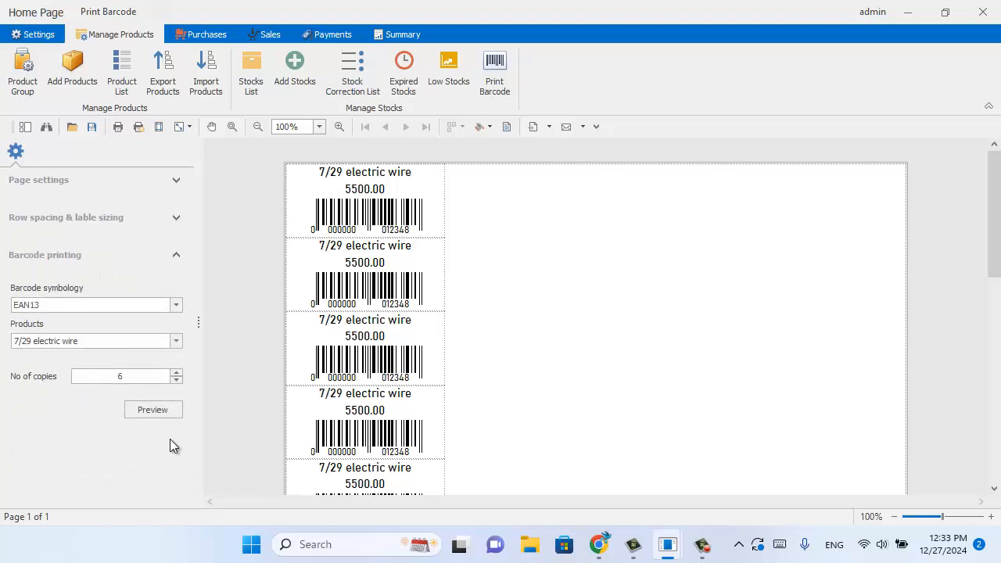
pyautogui.click(159, 413)
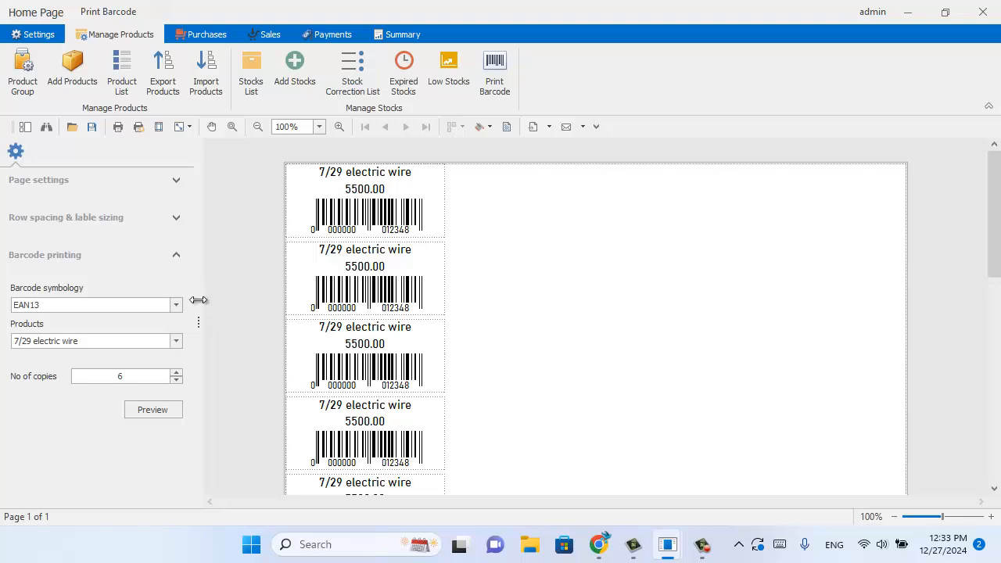
pyautogui.click(175, 219)
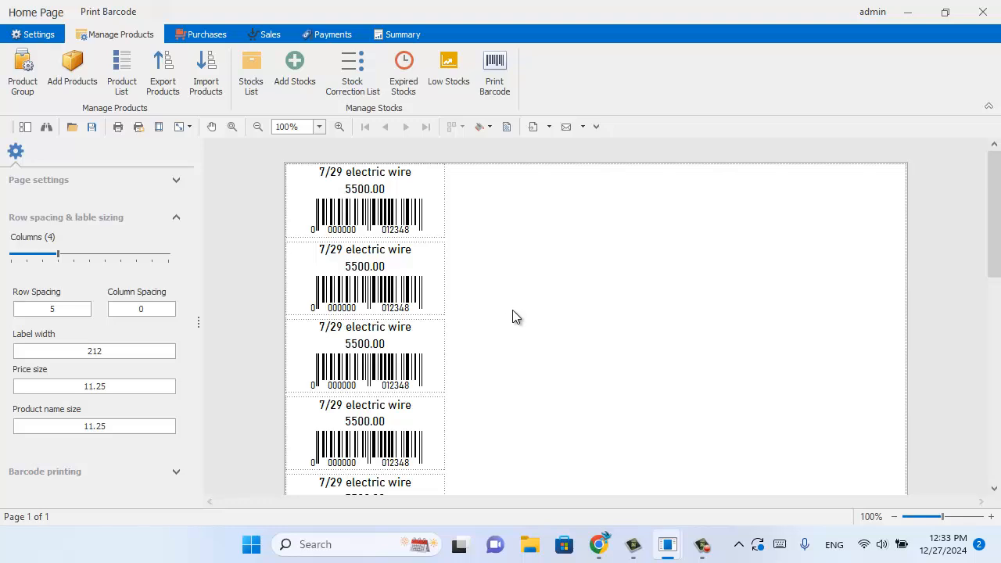
# Start a new purchase order and add the 7/29 electric wire as its first item
pyautogui.click(194, 39)
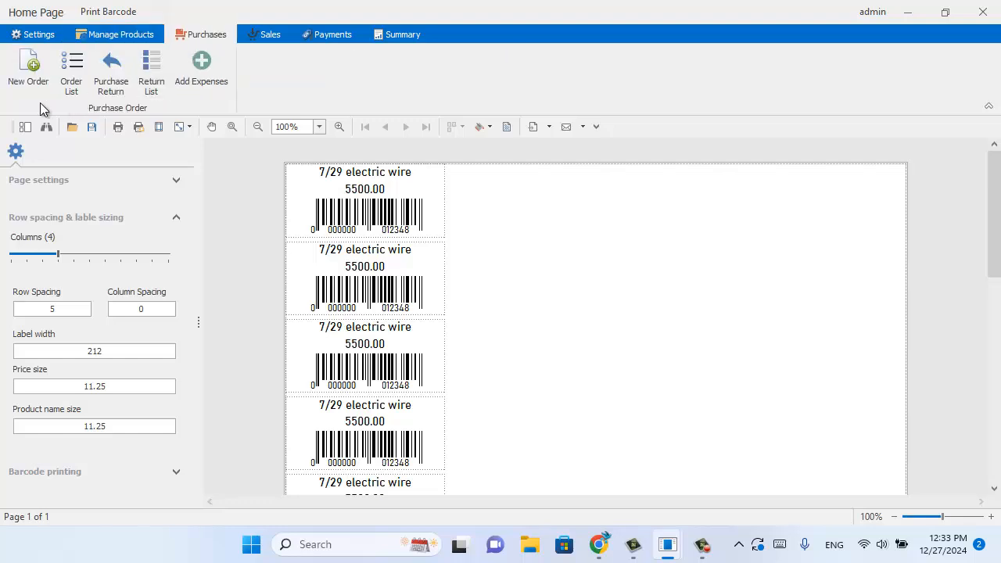
pyautogui.click(22, 85)
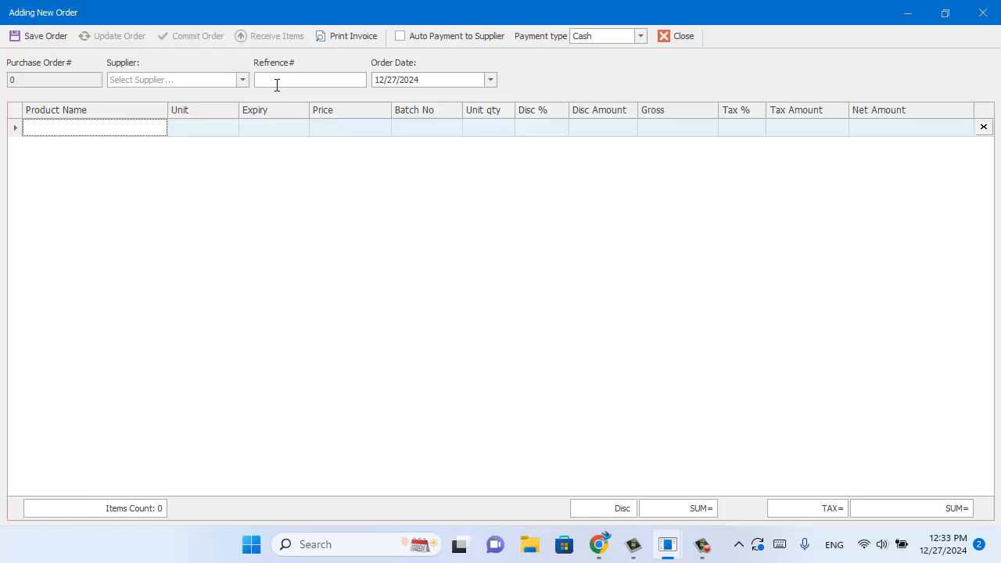
pyautogui.click(147, 128)
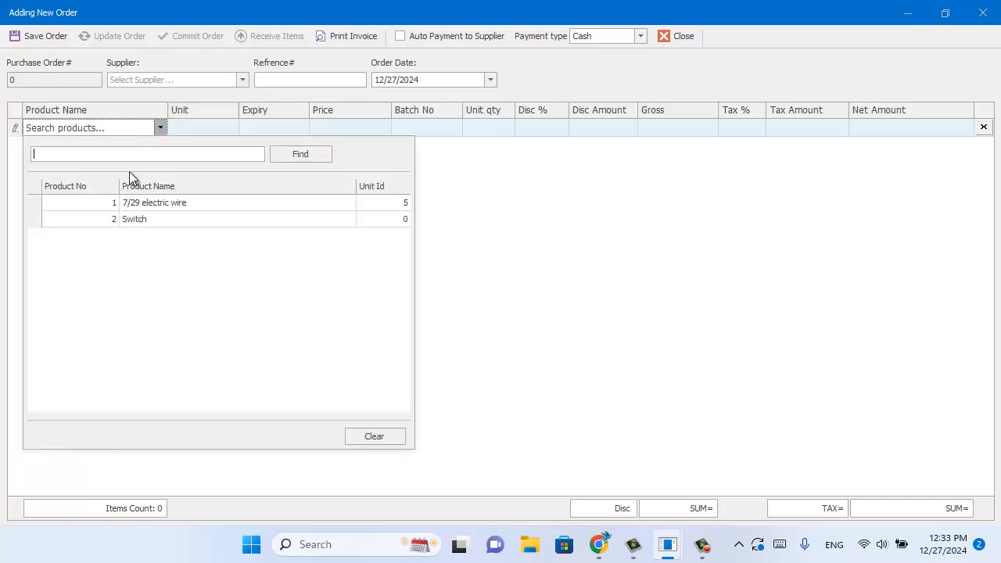
pyautogui.click(137, 205)
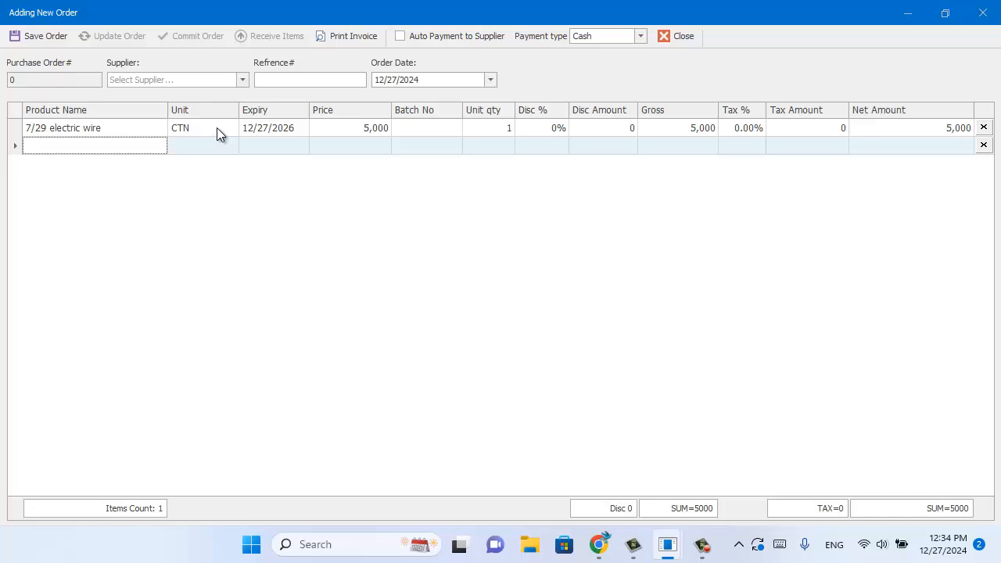
# Change the order line's unit to Bundle, examine its price, quantity and discount cells, and close the order without saving
pyautogui.click(217, 128)
pyautogui.click(217, 170)
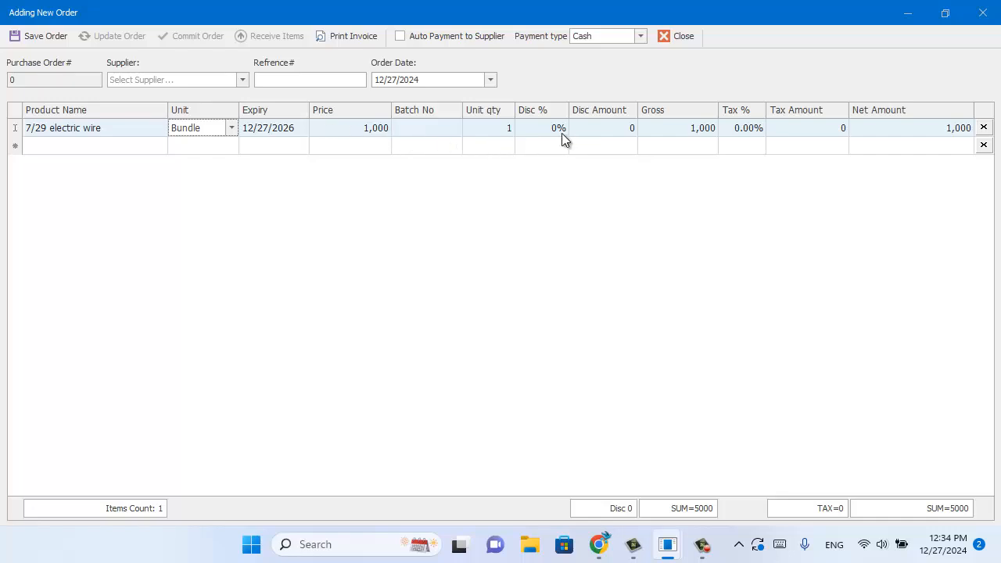
pyautogui.click(352, 135)
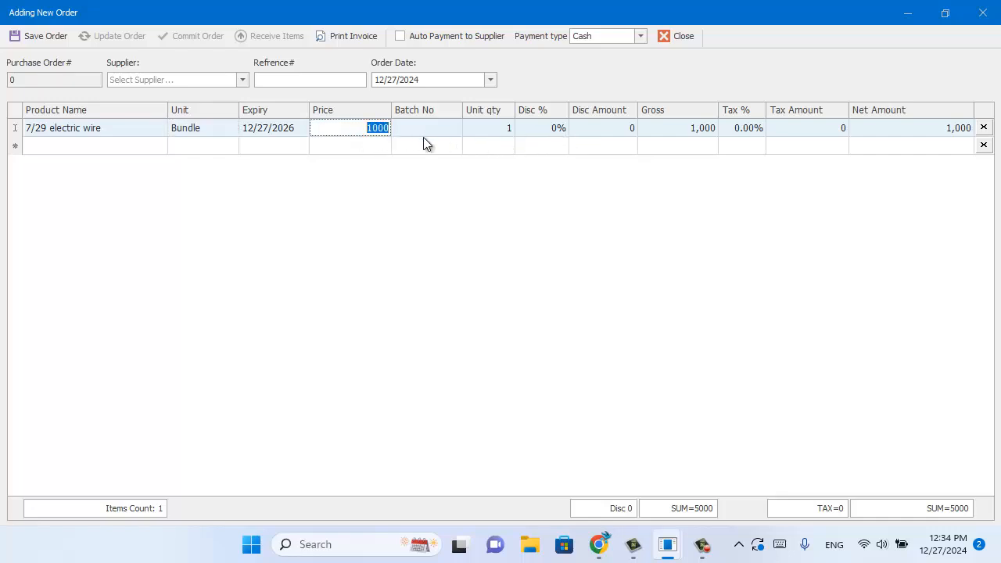
pyautogui.click(488, 133)
pyautogui.click(547, 133)
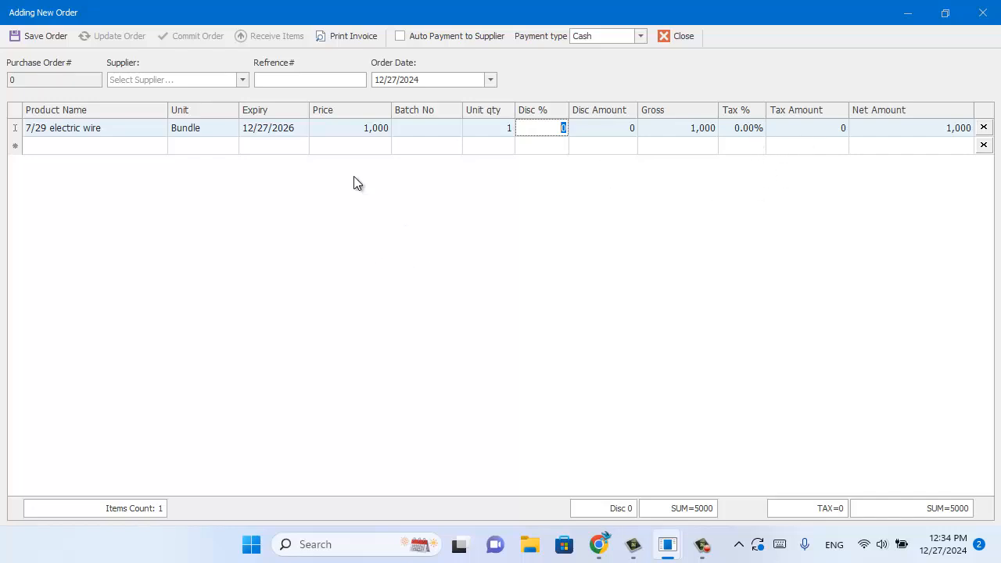
pyautogui.click(676, 37)
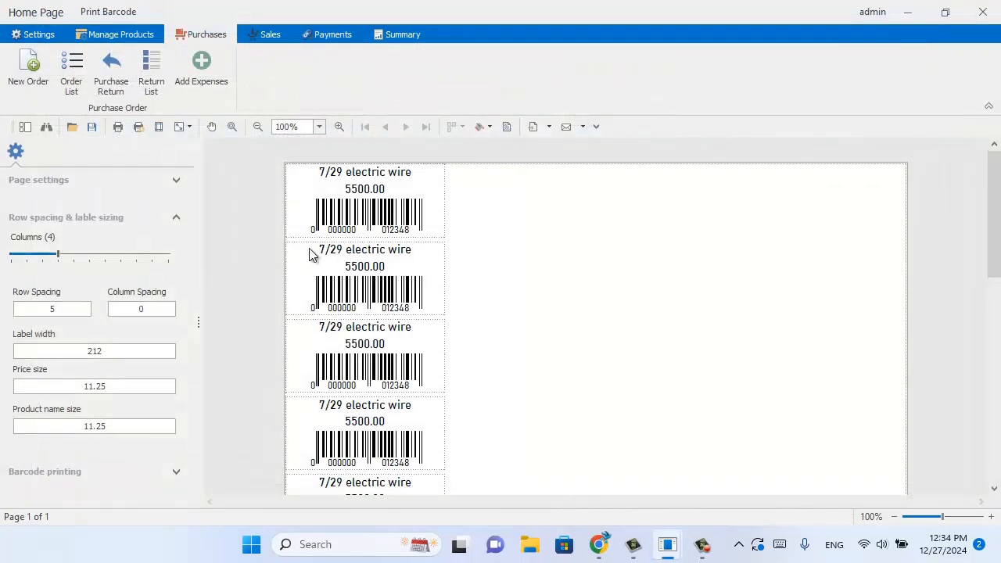
# Look through the purchase order list, the purchase return form, the return list and the expenses form
pyautogui.click(71, 78)
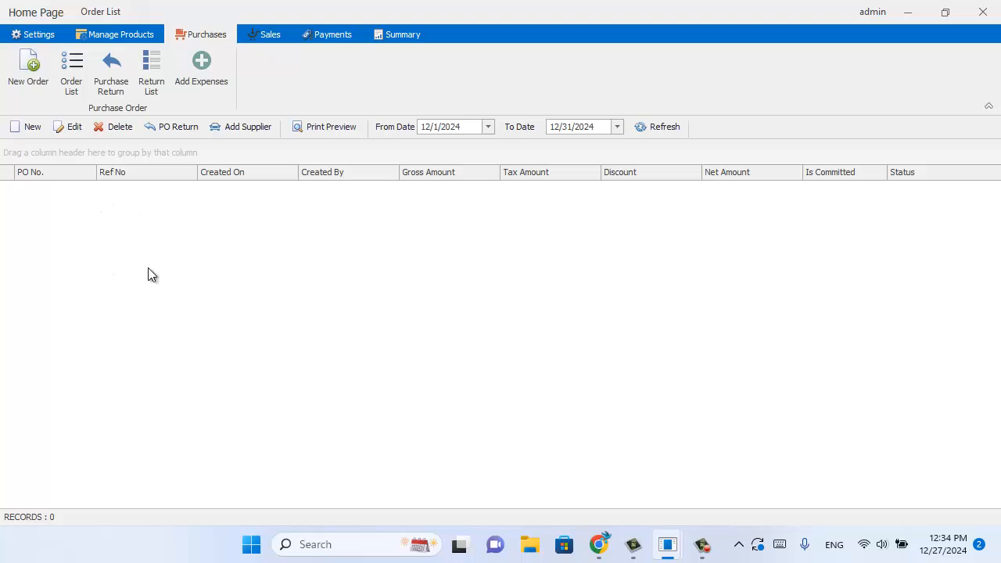
pyautogui.click(109, 87)
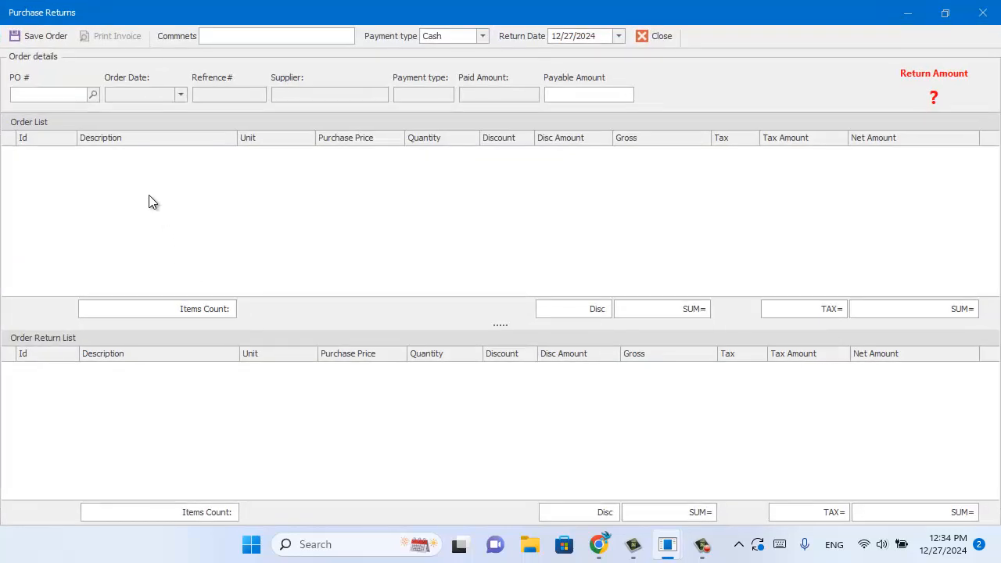
pyautogui.click(43, 95)
pyautogui.click(659, 37)
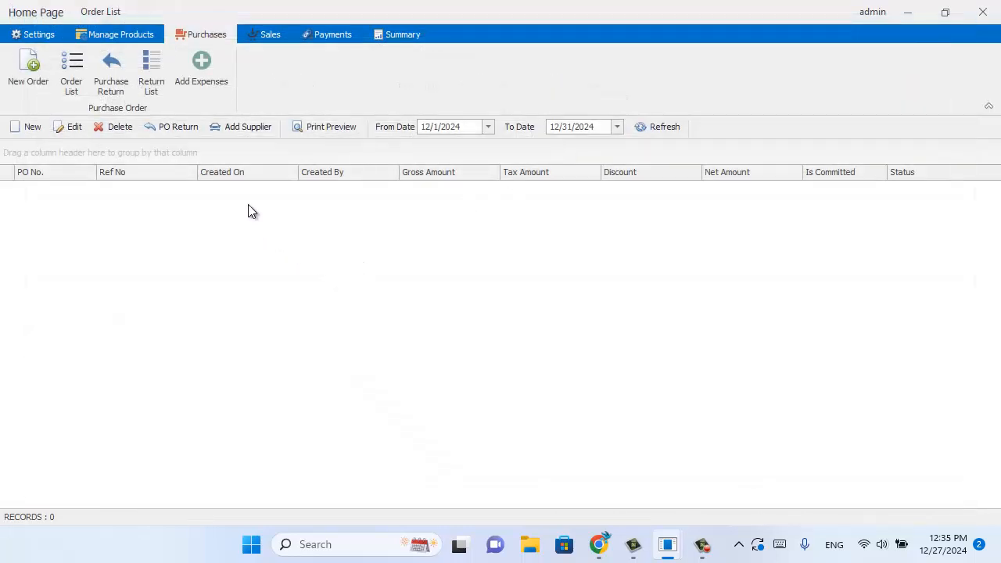
pyautogui.click(158, 87)
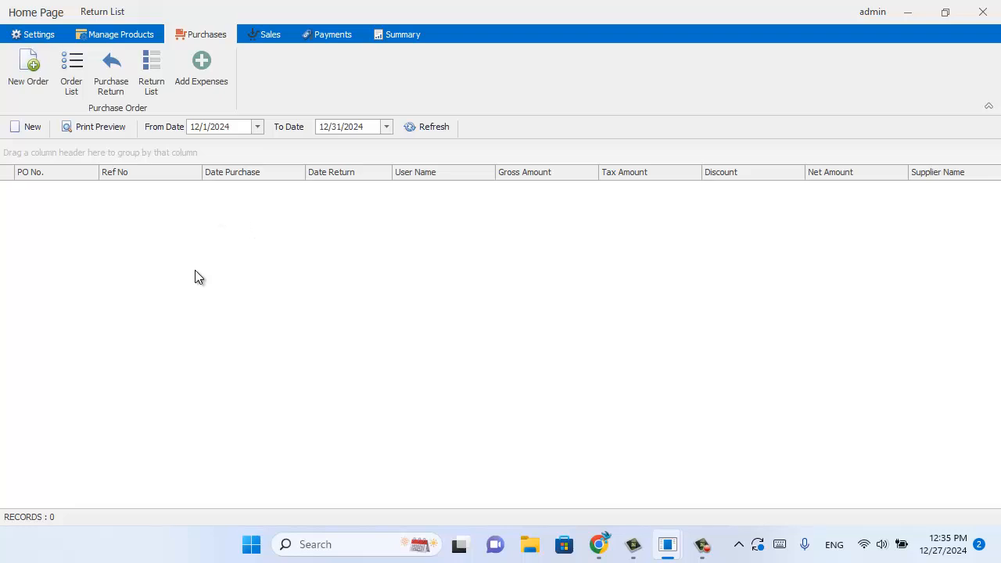
pyautogui.click(210, 87)
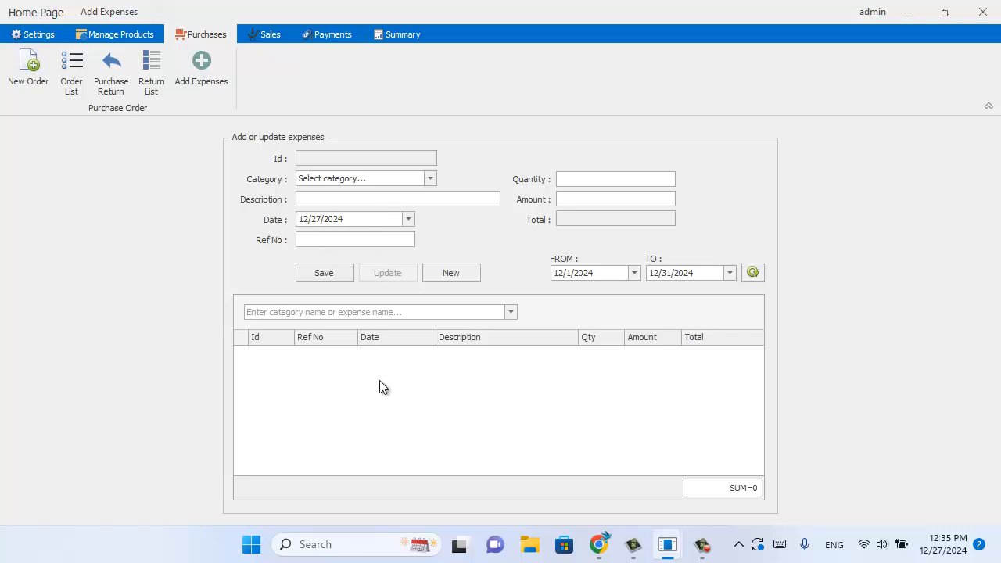
# Open the POS terminal, enter barcode 1234 as a sale line, and choose 7/29 electric wire as that line's product
pyautogui.click(266, 36)
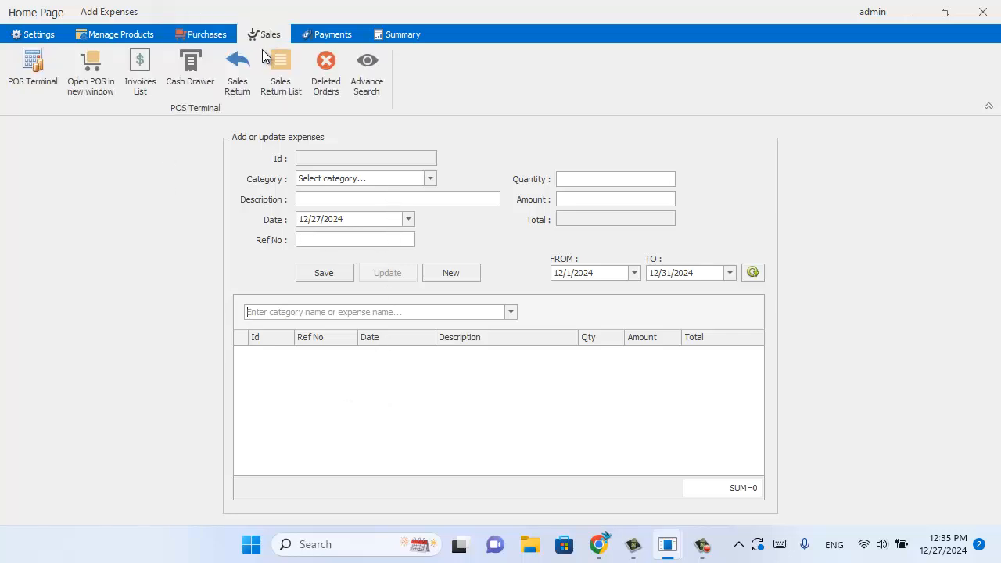
pyautogui.click(42, 87)
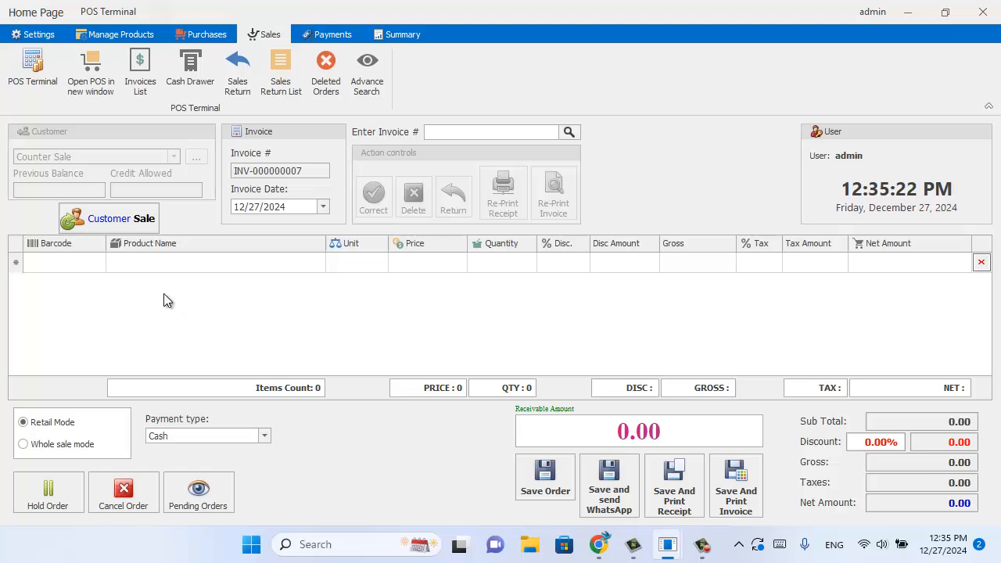
pyautogui.click(43, 263)
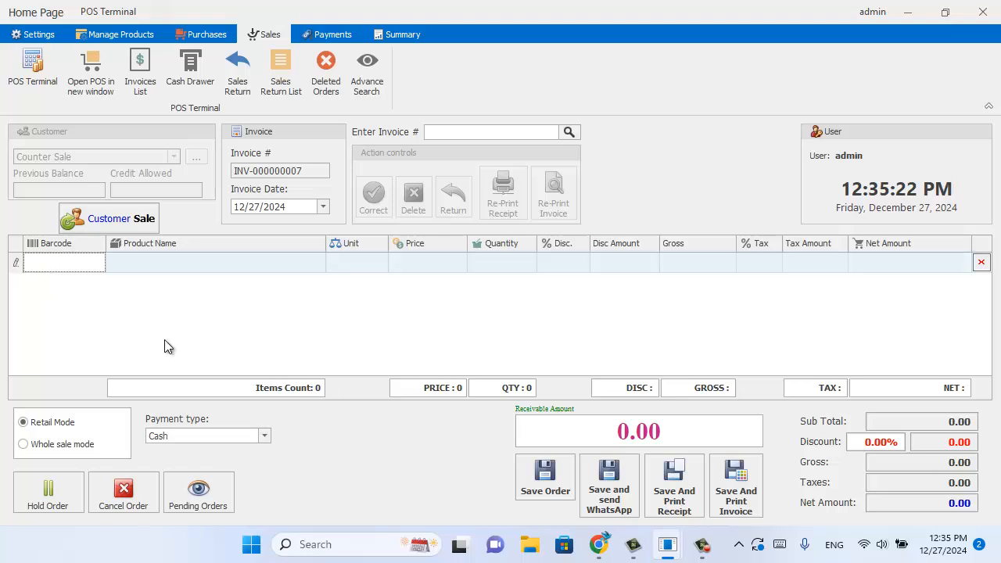
pyautogui.write('12')
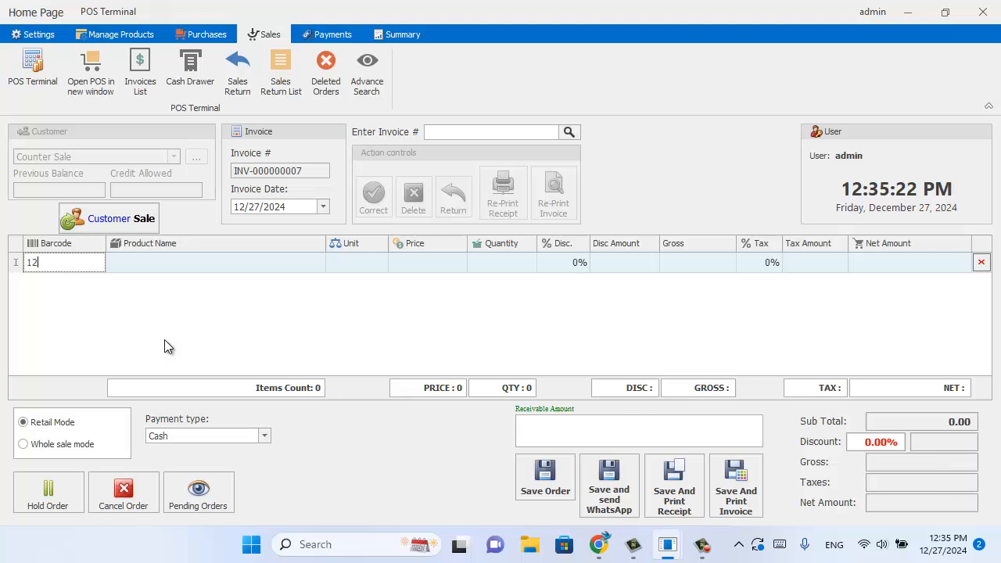
pyautogui.write('34')
pyautogui.press('Return')
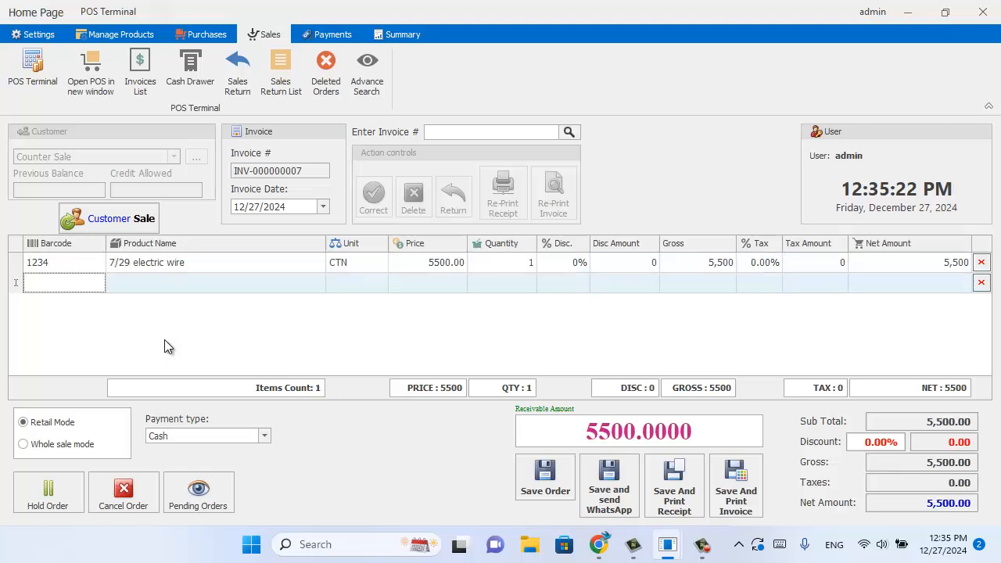
pyautogui.click(293, 262)
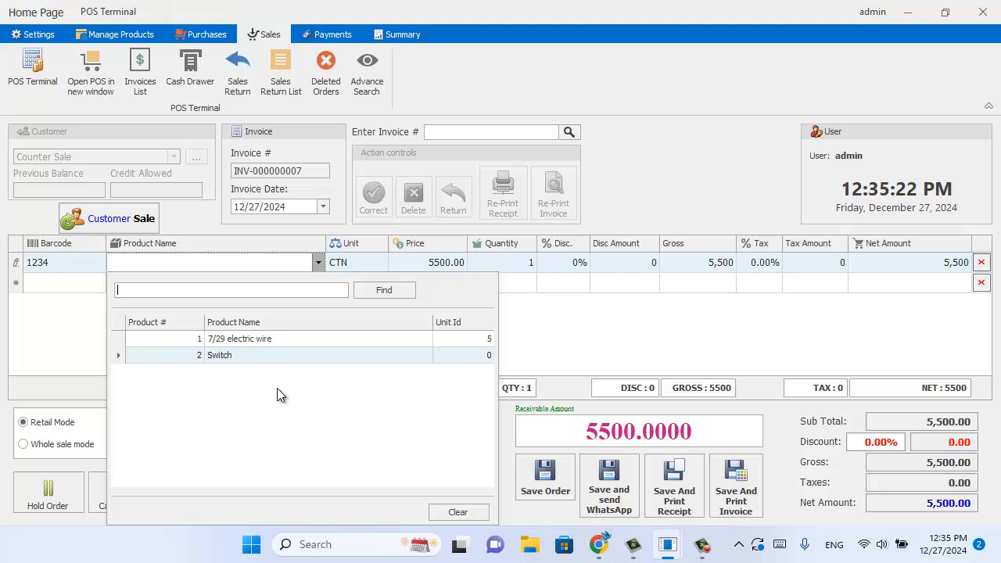
pyautogui.click(258, 339)
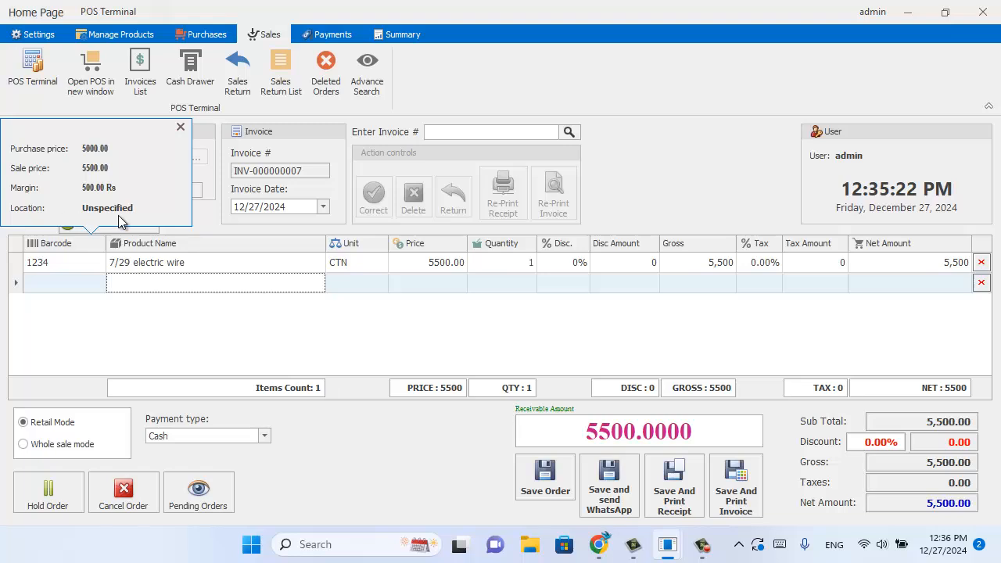
# Add Switch as the sale's second item and assign the sale to the registered customer instead of Counter Sale
pyautogui.click(152, 284)
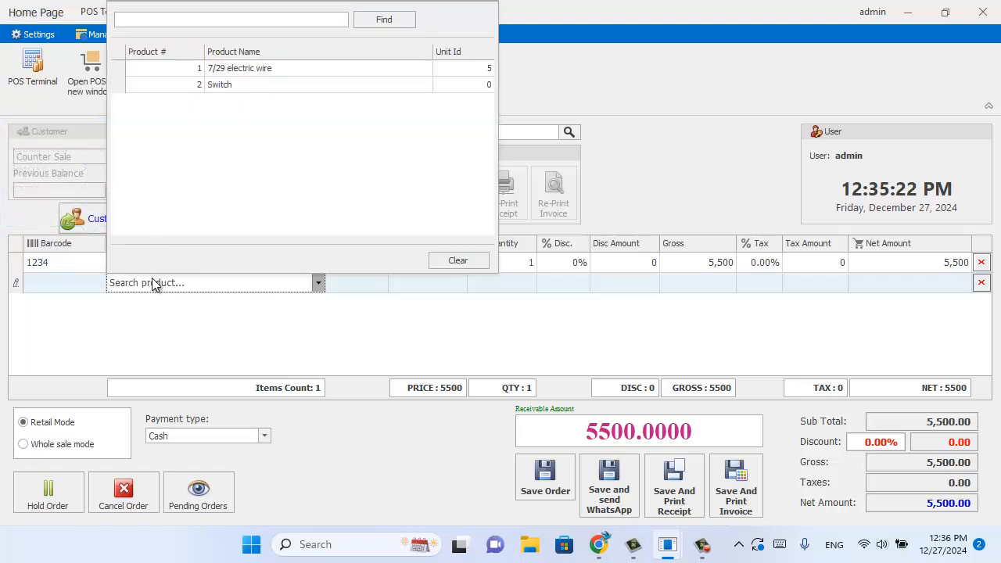
pyautogui.click(211, 85)
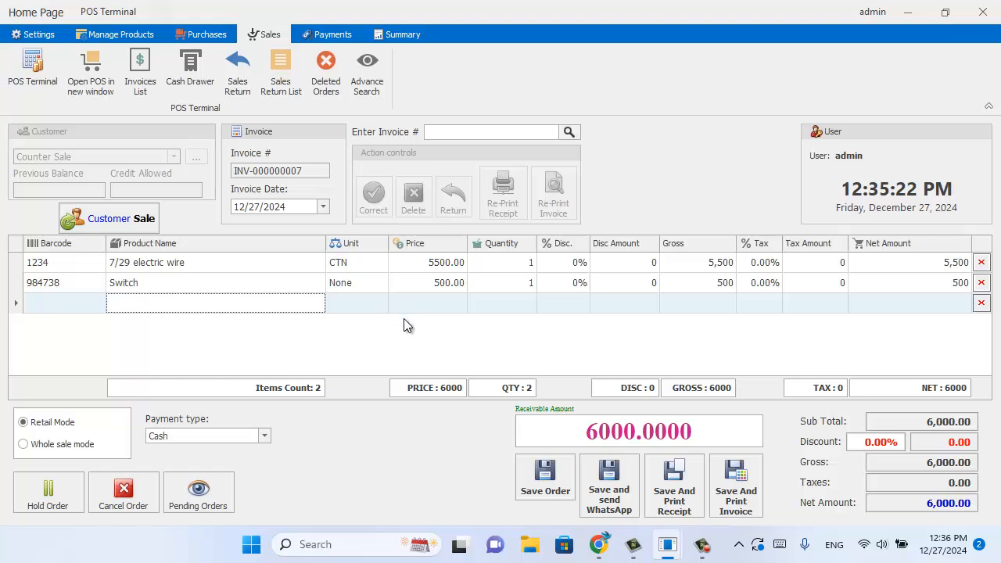
pyautogui.click(102, 224)
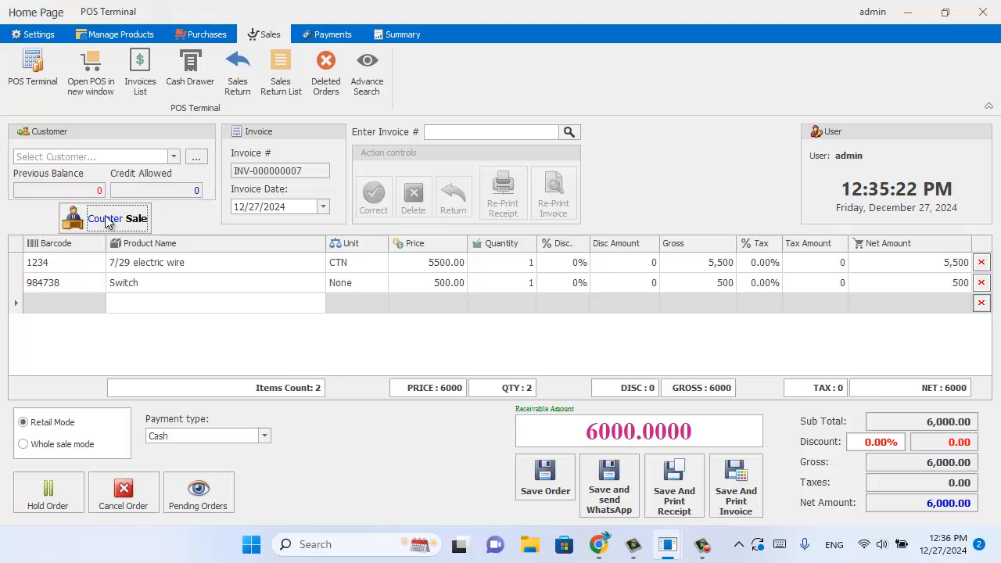
pyautogui.click(177, 156)
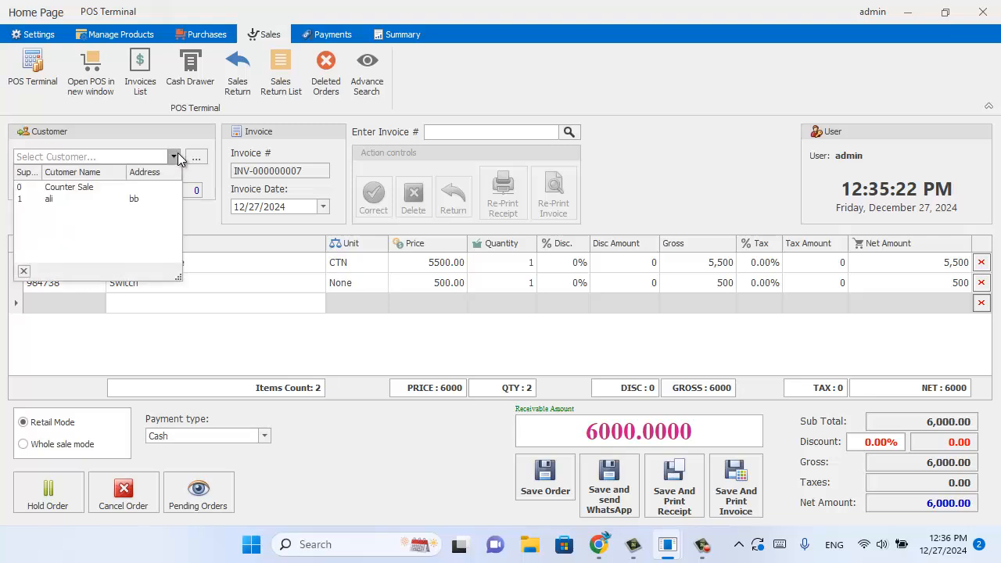
pyautogui.click(140, 198)
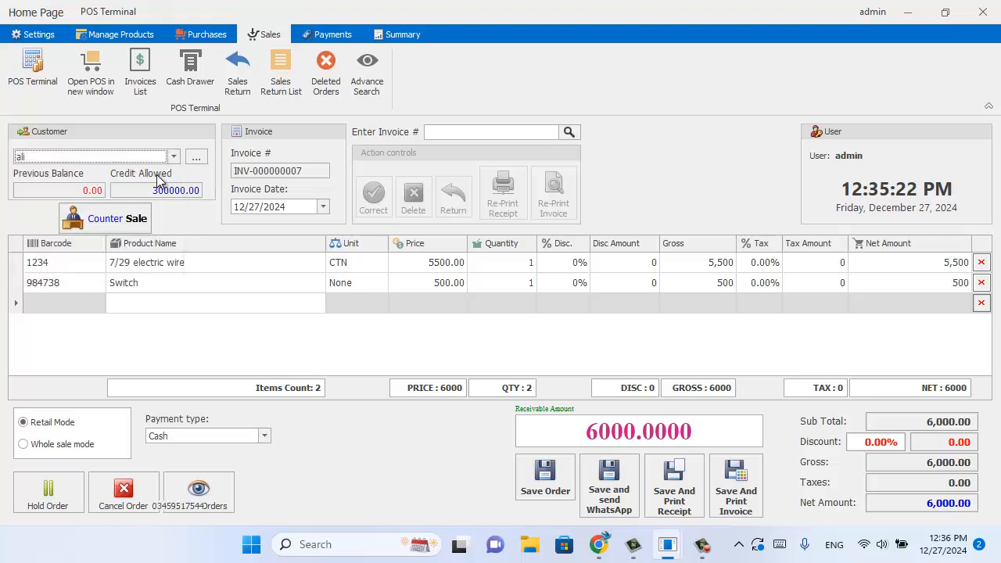
# Check the customer's previous balance and allowed credit, the customer records form, and the available payment types
pyautogui.click(92, 189)
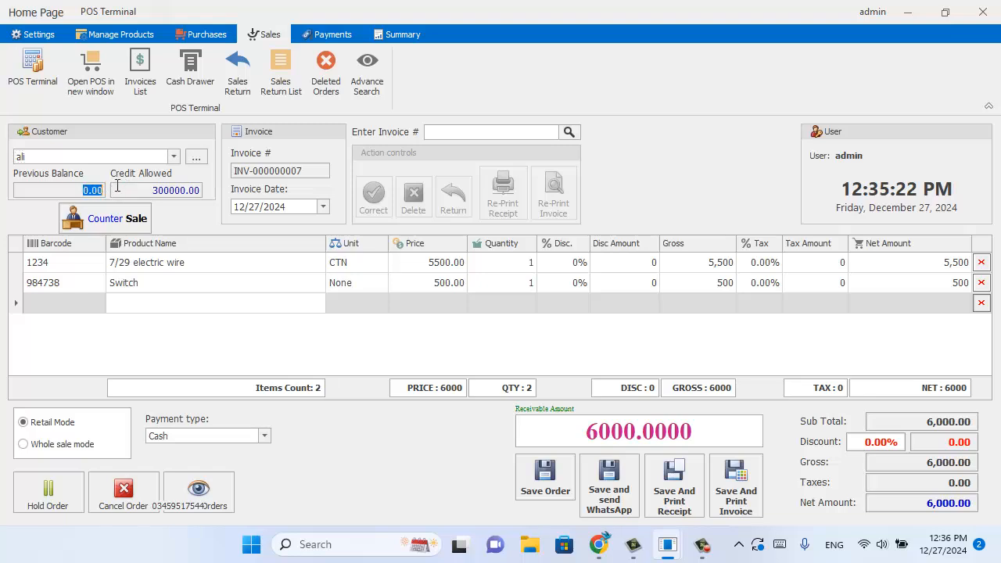
pyautogui.moveTo(145, 191); pyautogui.dragTo(209, 193)
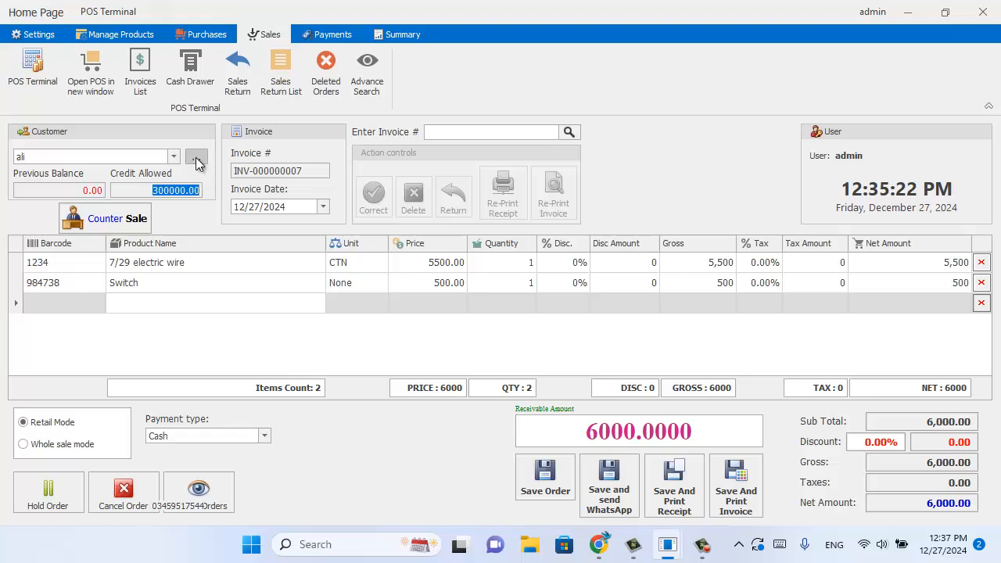
pyautogui.click(196, 159)
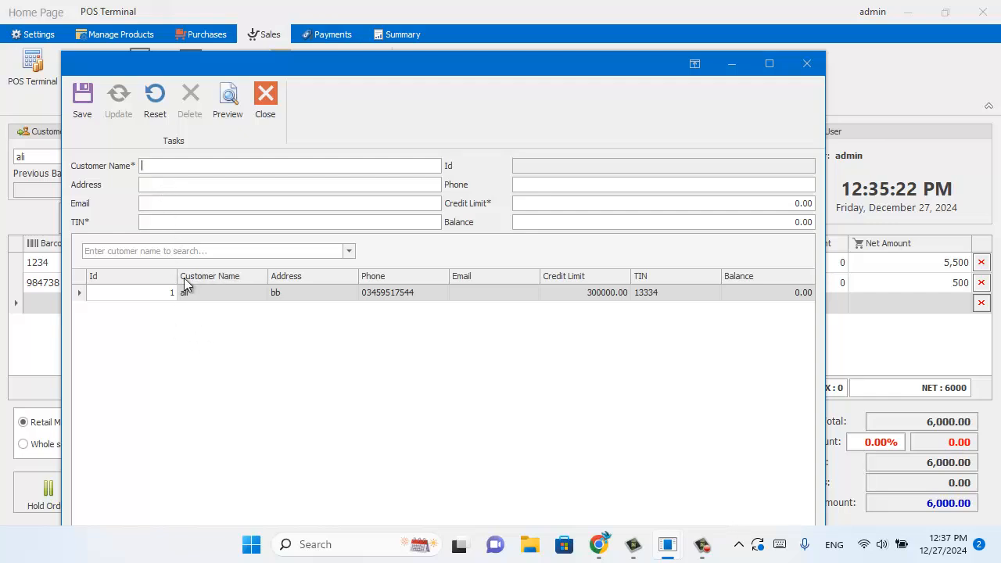
pyautogui.click(805, 64)
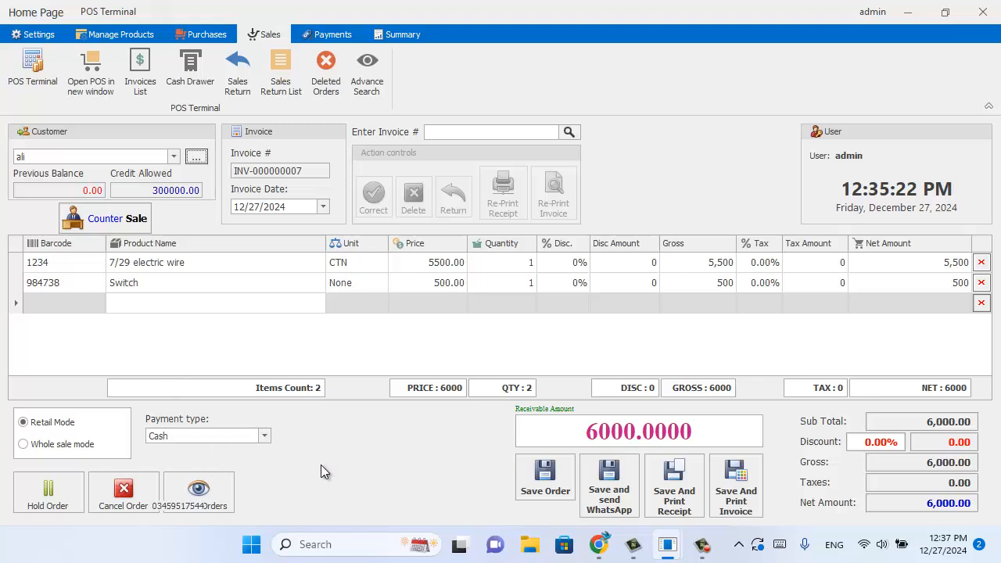
pyautogui.click(264, 437)
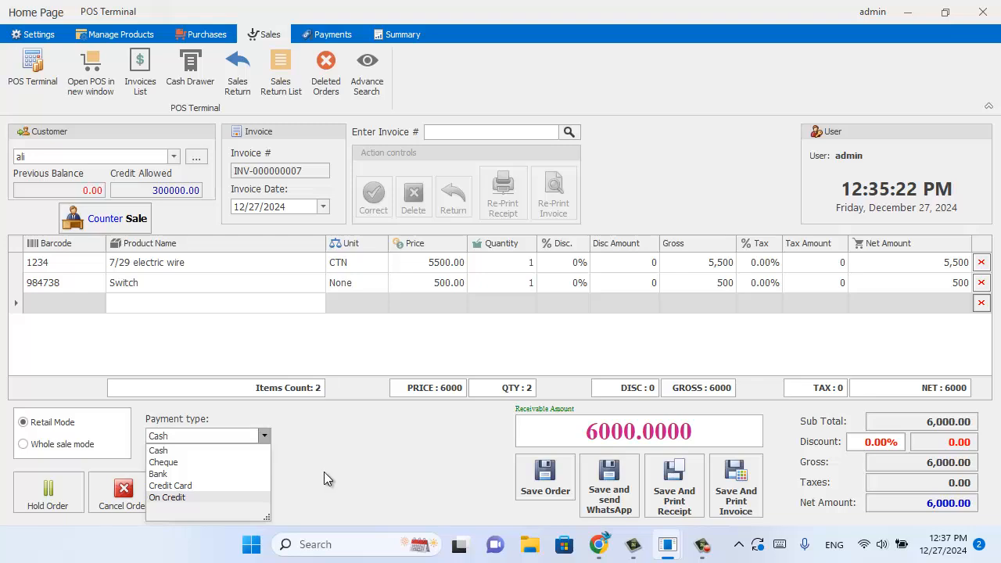
pyautogui.click(352, 444)
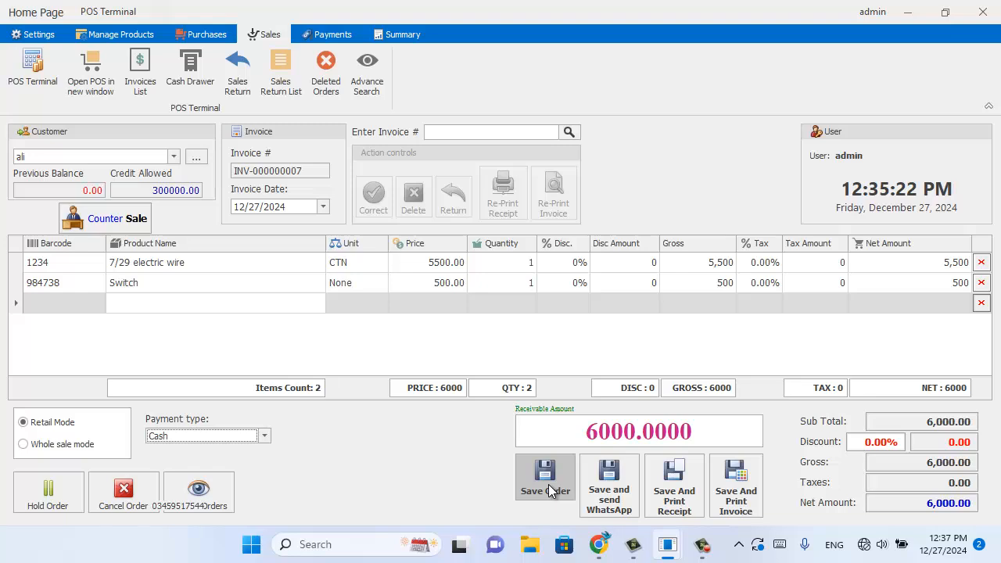
# Save the sale and print its receipt to the Desktop as a PDF file named receipt
pyautogui.click(674, 497)
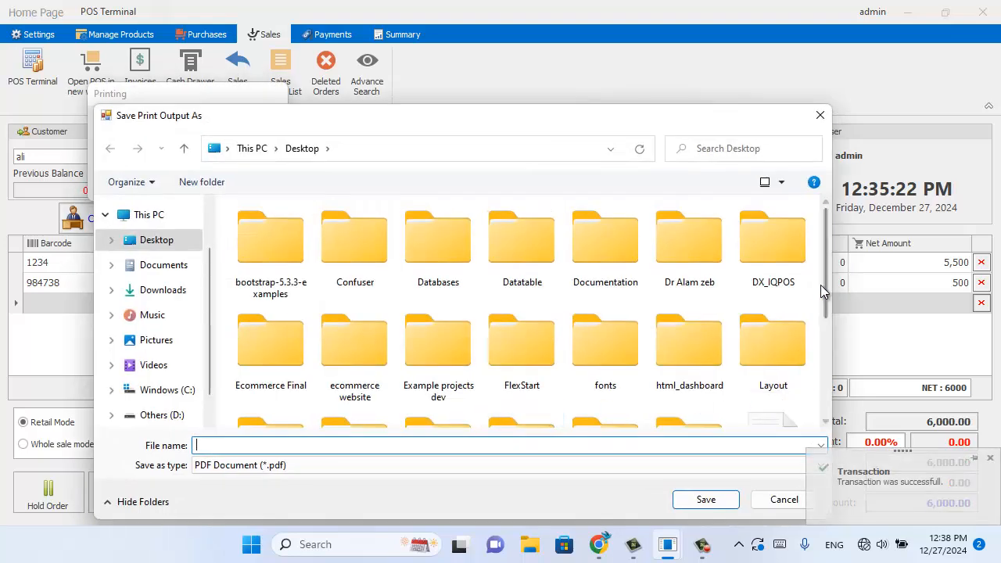
pyautogui.moveTo(826, 285); pyautogui.dragTo(808, 422)
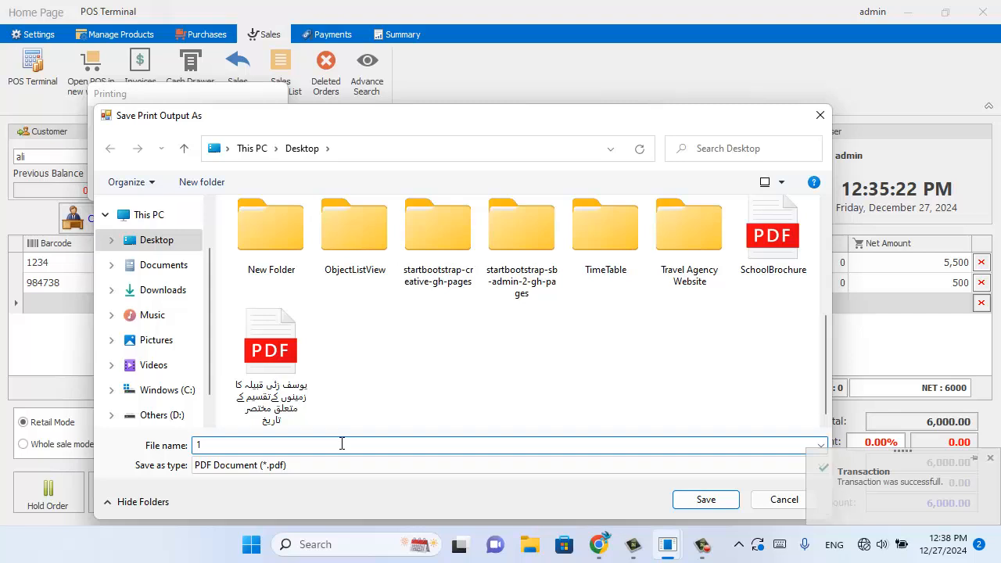
pyautogui.write('ceipt')
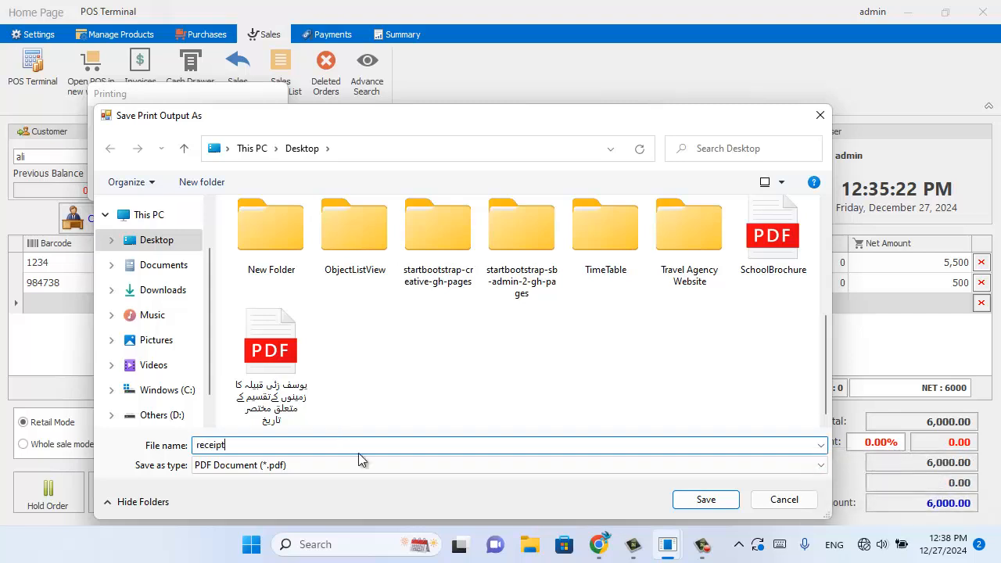
pyautogui.click(733, 501)
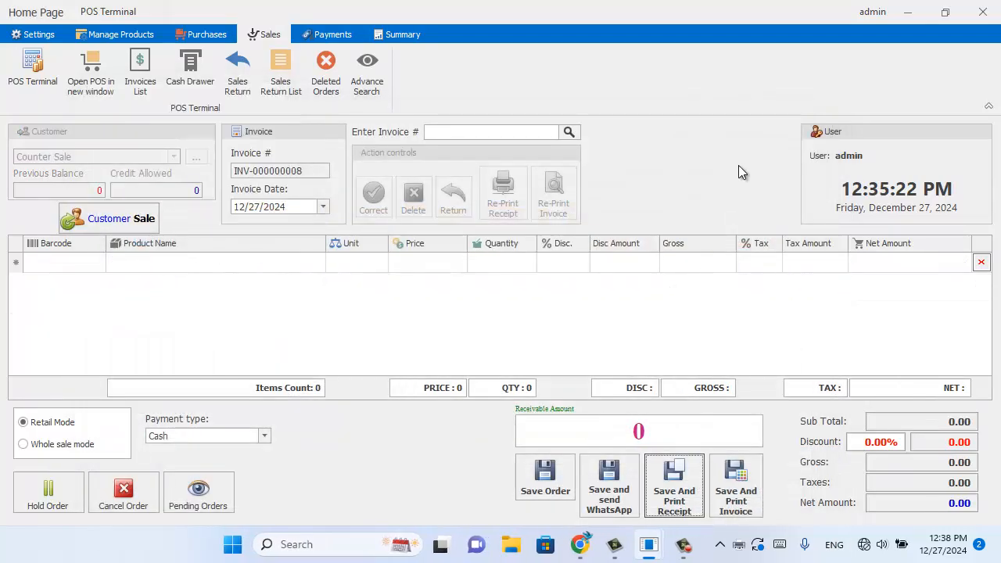
# Open receipt.pdf from the desktop and examine its customer details, item lines, totals and return note, closing it when done
pyautogui.click(921, 20)
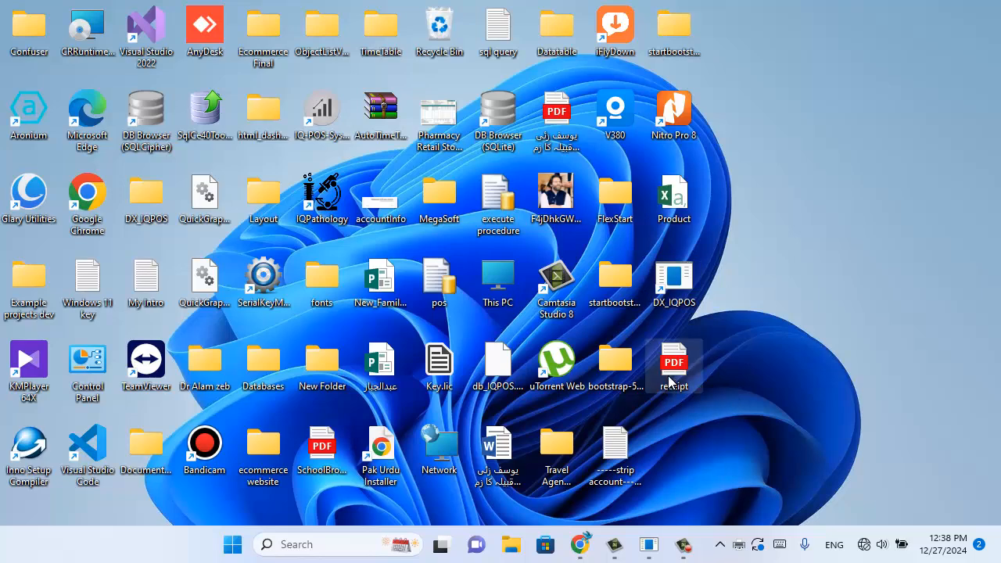
pyautogui.doubleClick(673, 374)
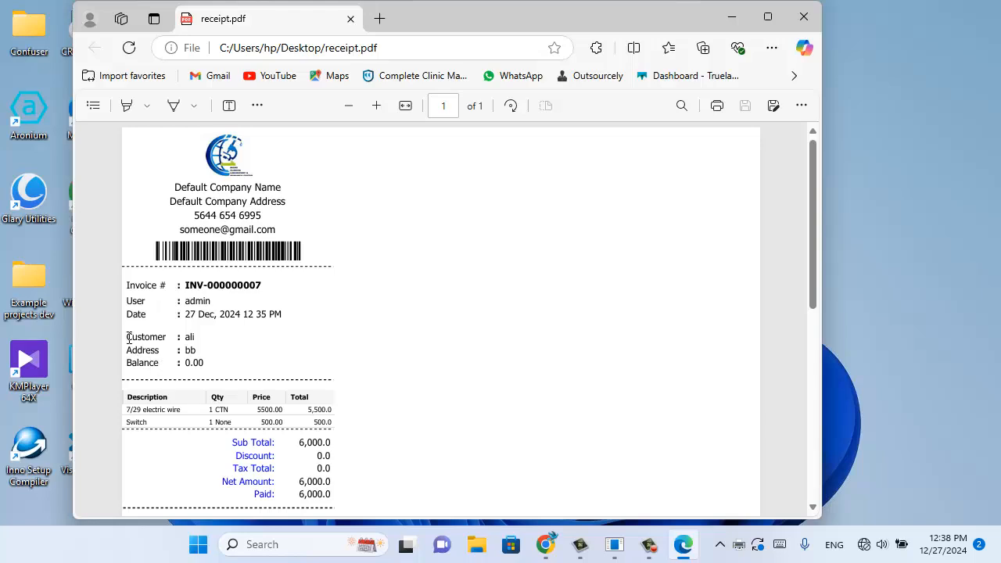
pyautogui.moveTo(129, 338); pyautogui.dragTo(211, 369)
pyautogui.click(216, 369)
pyautogui.scroll(-5, 375, 305)
pyautogui.scroll(4, 375, 305)
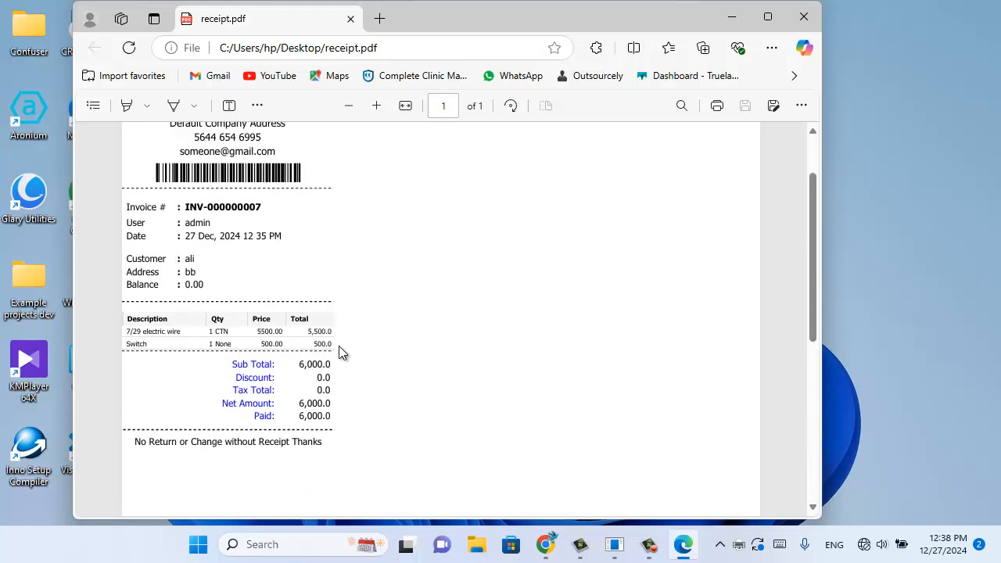
pyautogui.moveTo(133, 441); pyautogui.dragTo(328, 447)
pyautogui.click(320, 444)
pyautogui.scroll(2, 291, 305)
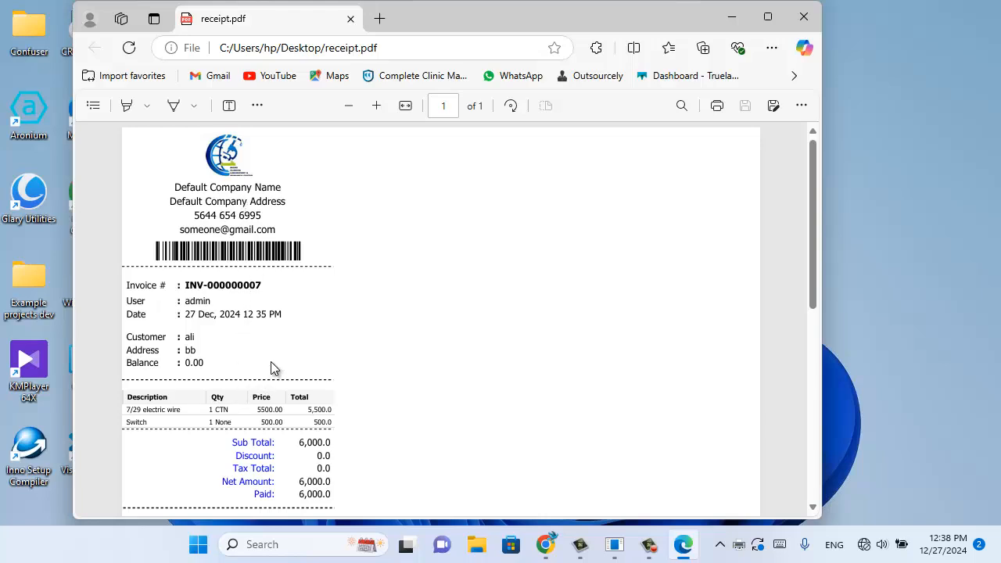
pyautogui.click(805, 19)
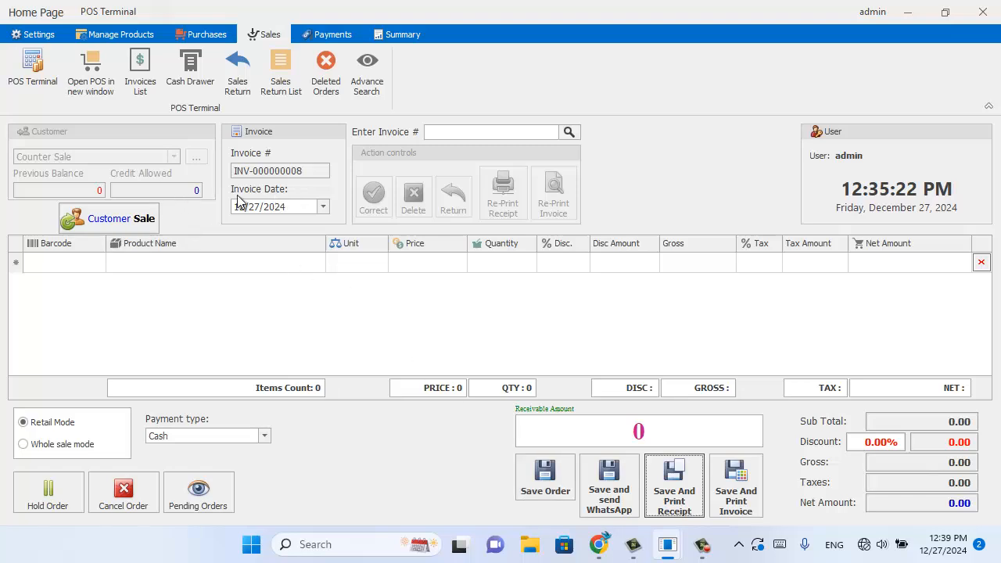
# Enter a new counter sale with 7/29 electric wire and Switch, and put the order on hold
pyautogui.click(287, 265)
pyautogui.click(257, 341)
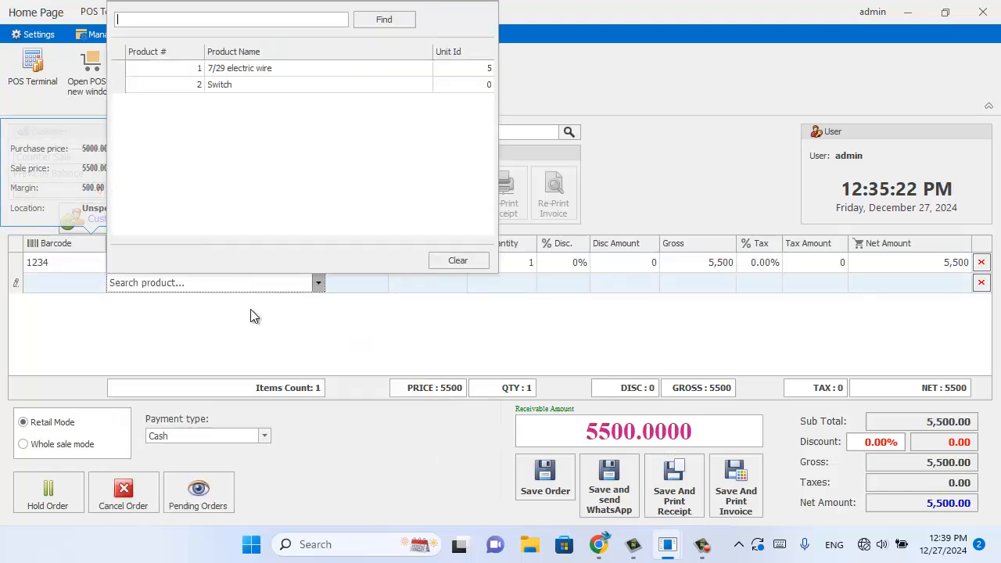
pyautogui.click(210, 85)
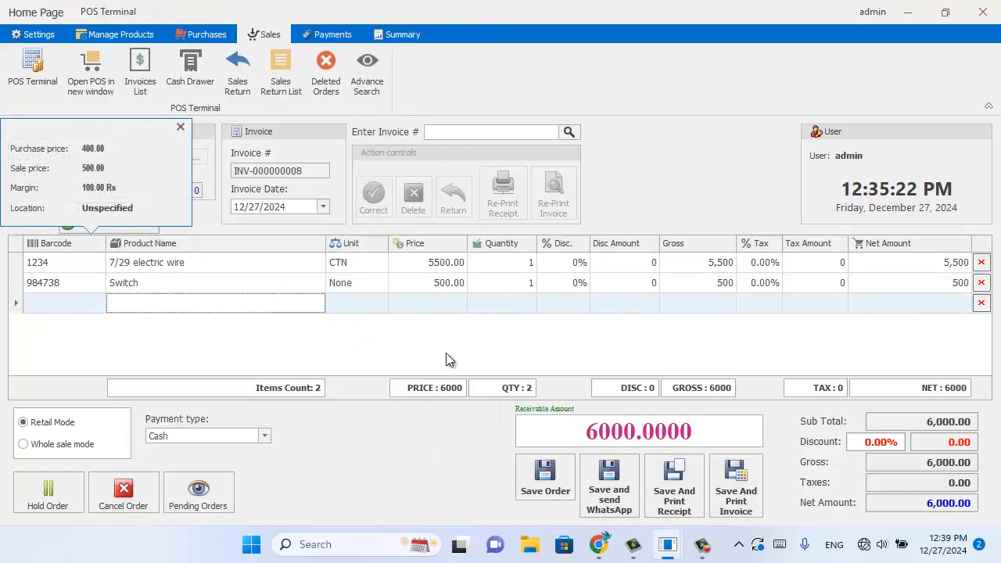
pyautogui.click(38, 504)
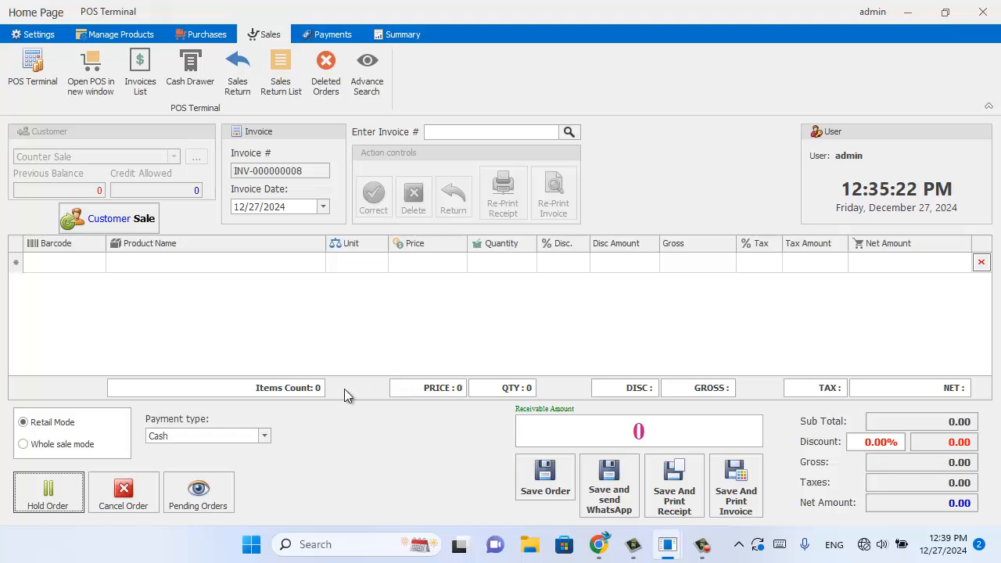
# Resume the pending order with ticket ID 2 in the POS terminal
pyautogui.click(185, 495)
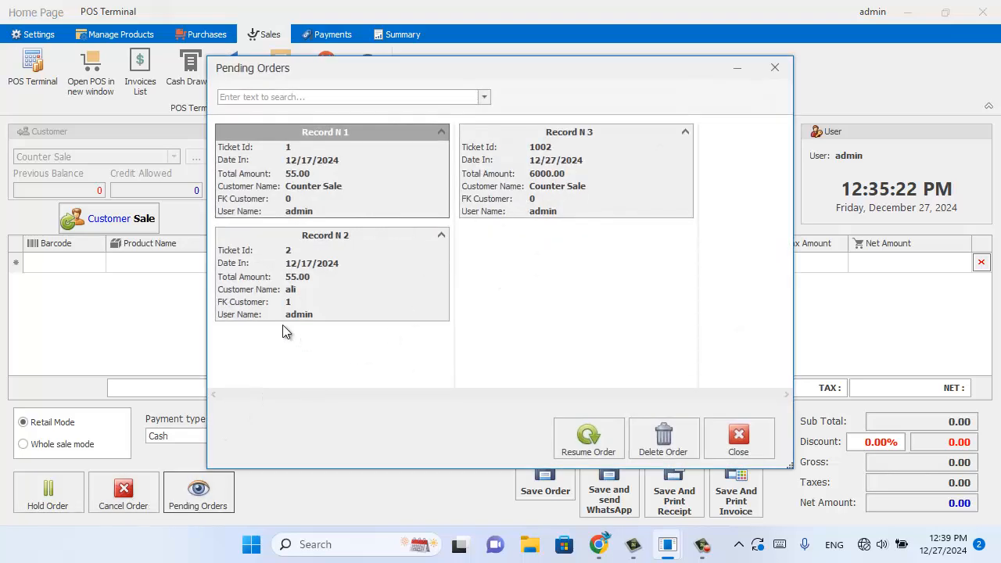
pyautogui.click(296, 293)
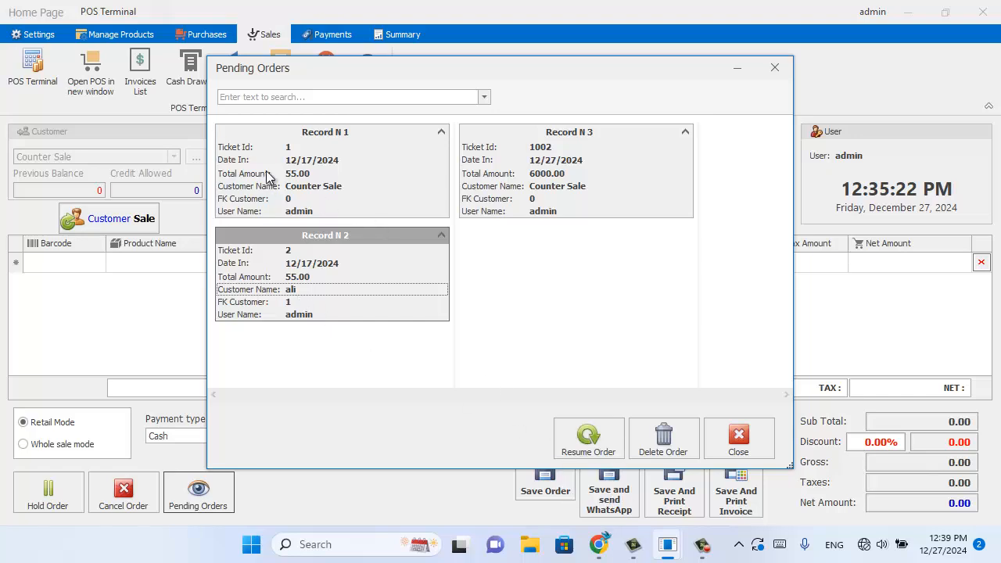
pyautogui.click(582, 445)
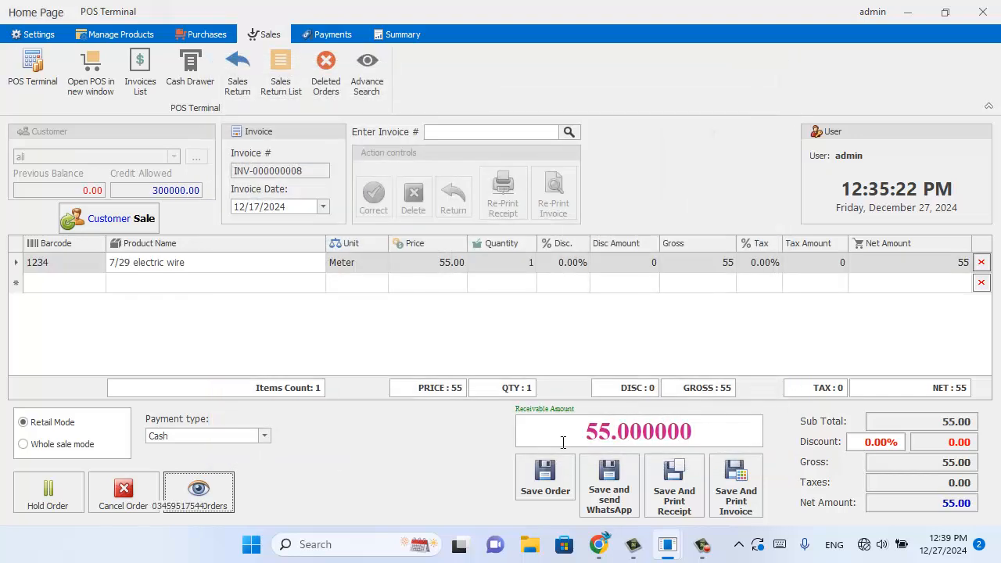
# Review the pending orders list again and cancel the resumed order in the terminal
pyautogui.click(189, 503)
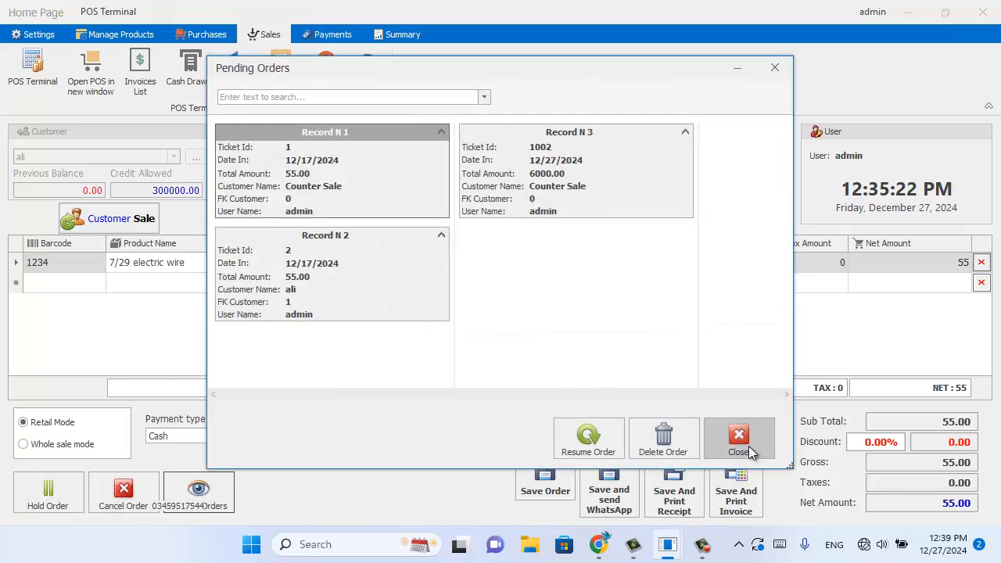
pyautogui.click(740, 442)
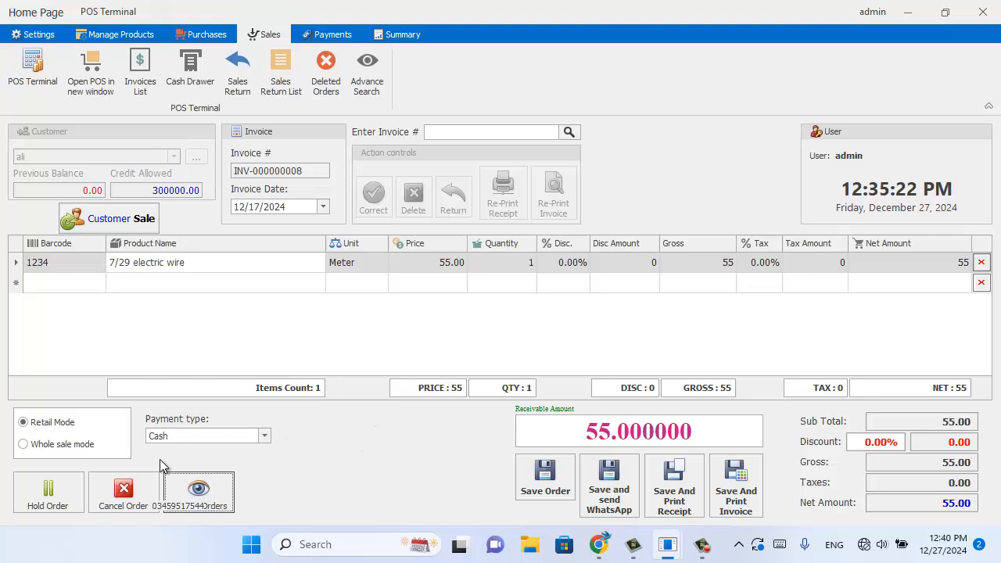
pyautogui.click(115, 491)
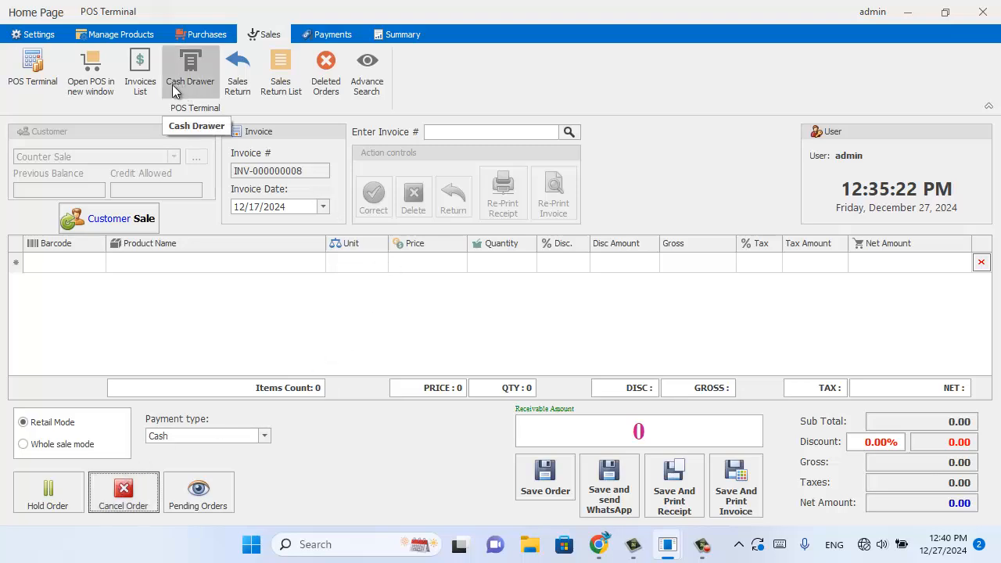
# In the invoices list, expand the 12/27/2024 invoice's items and look through its print preview
pyautogui.click(148, 88)
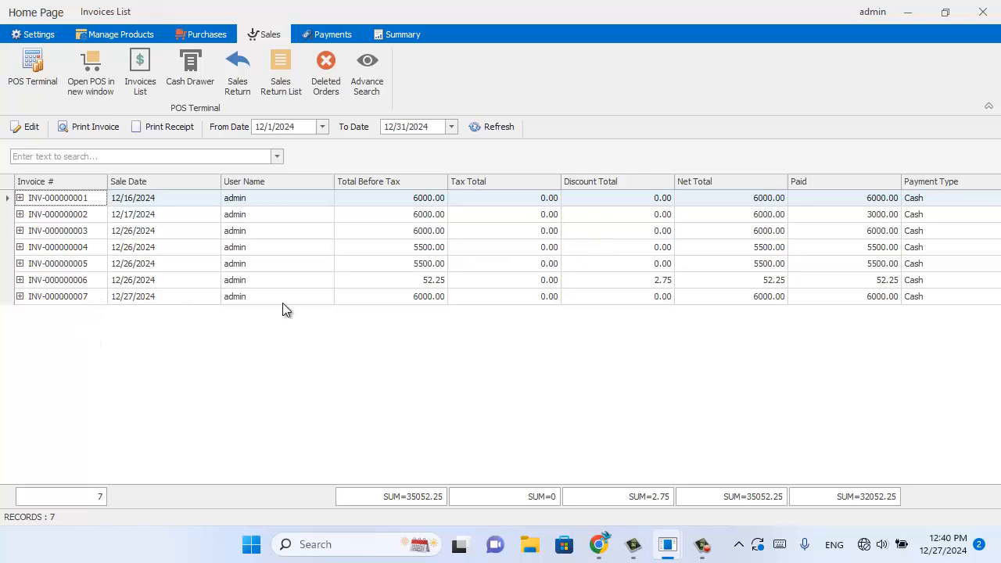
pyautogui.click(19, 296)
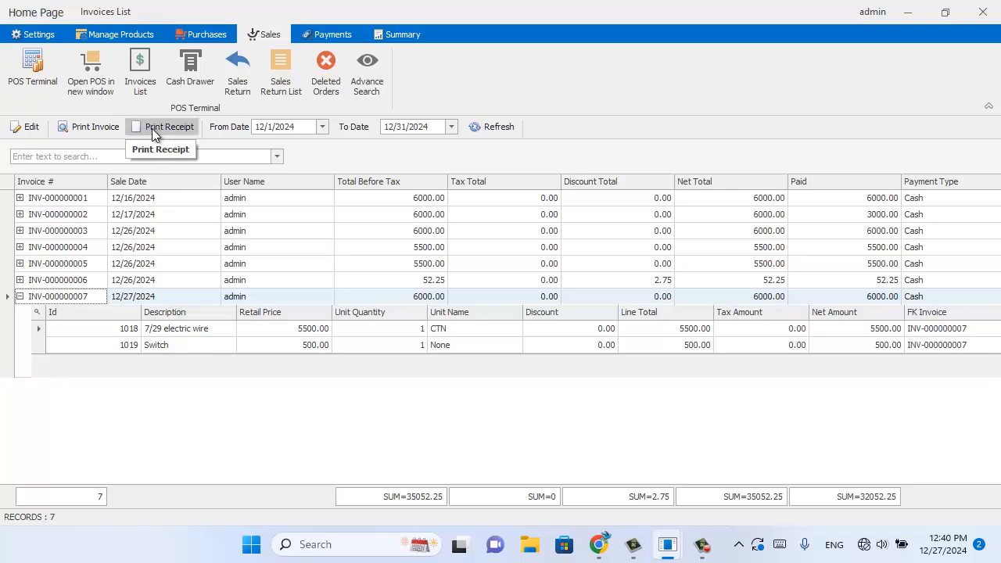
pyautogui.click(92, 127)
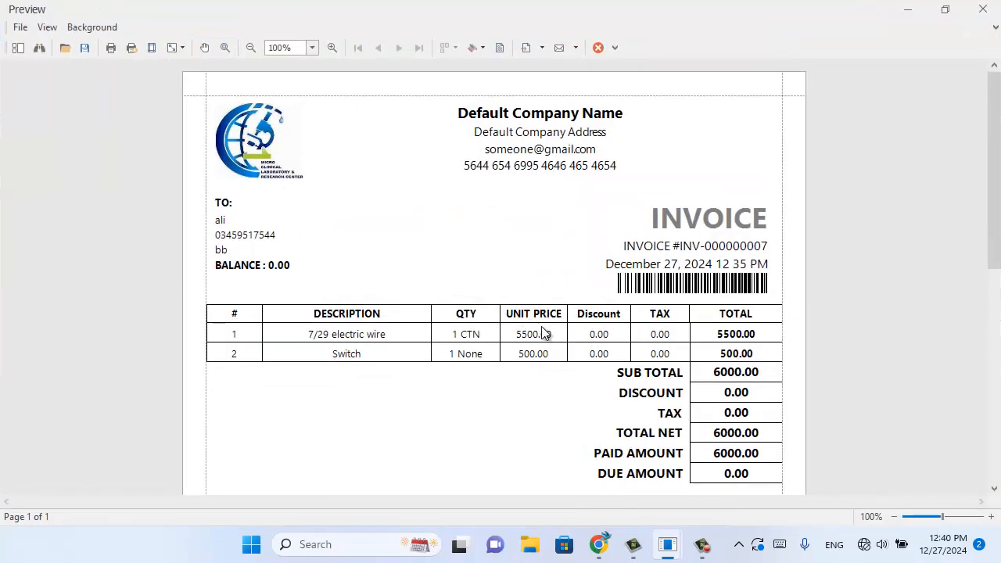
pyautogui.scroll(-4, 431, 277)
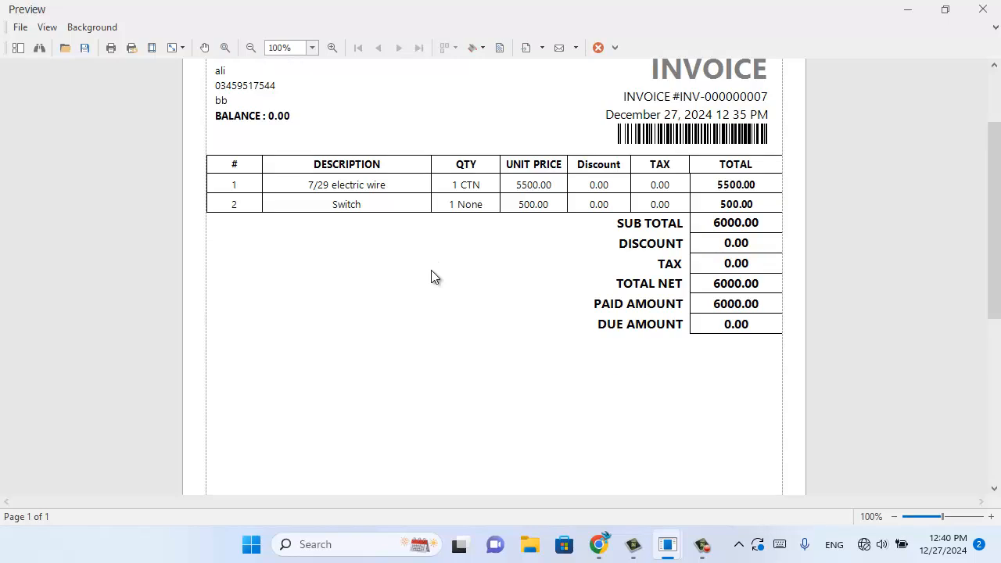
pyautogui.scroll(3, 439, 277)
pyautogui.click(984, 9)
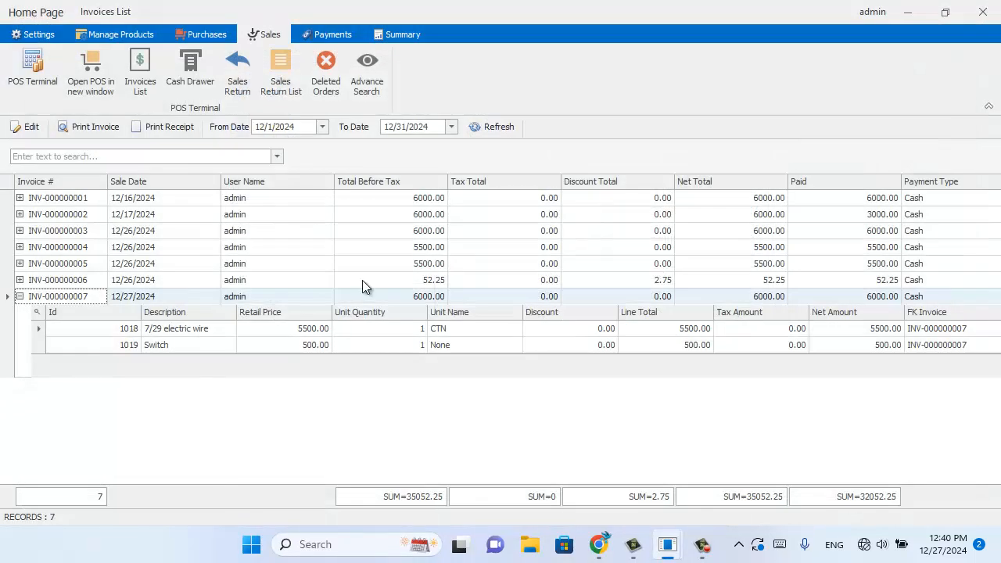
# View the cash drawer operations and the blank Sales Return form, and close the form
pyautogui.click(191, 82)
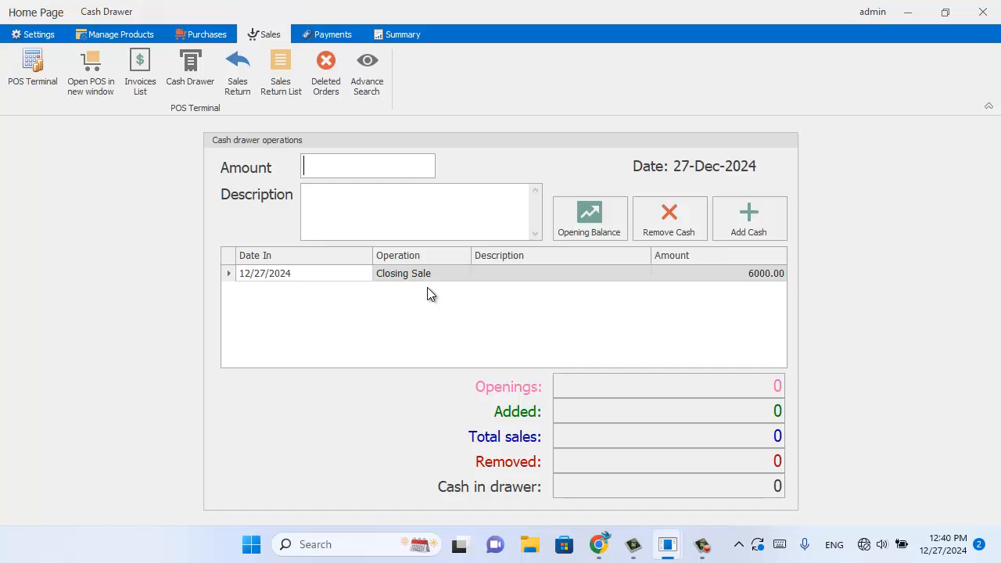
pyautogui.click(239, 98)
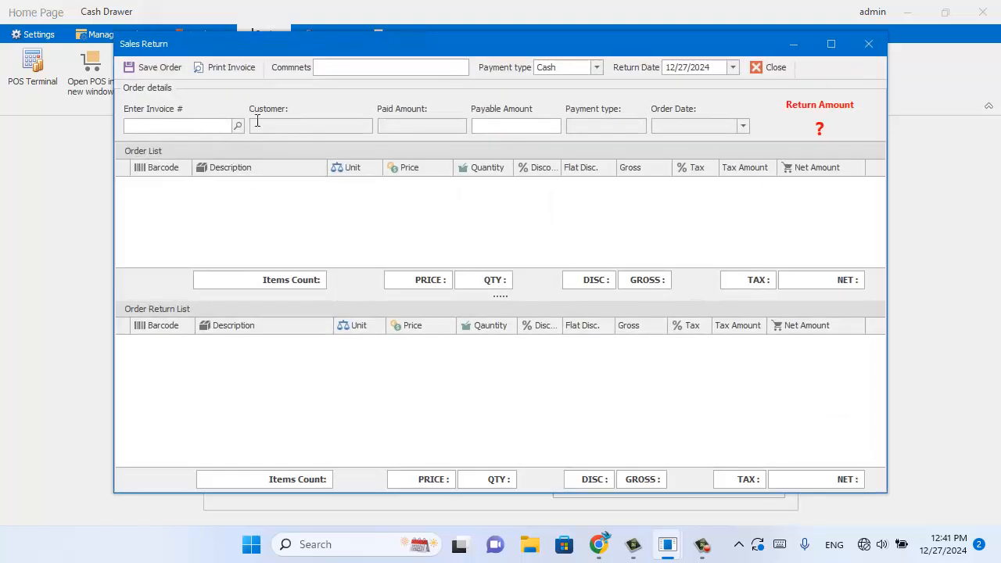
pyautogui.click(870, 44)
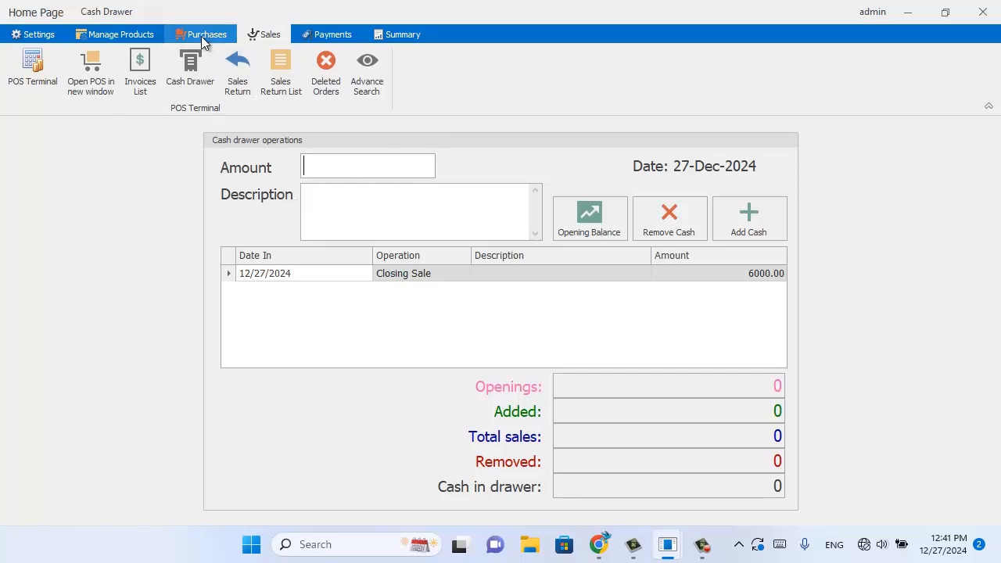
# From the invoices list, open the 12/27/2024 invoice for editing and load its items in the POS window
pyautogui.click(142, 89)
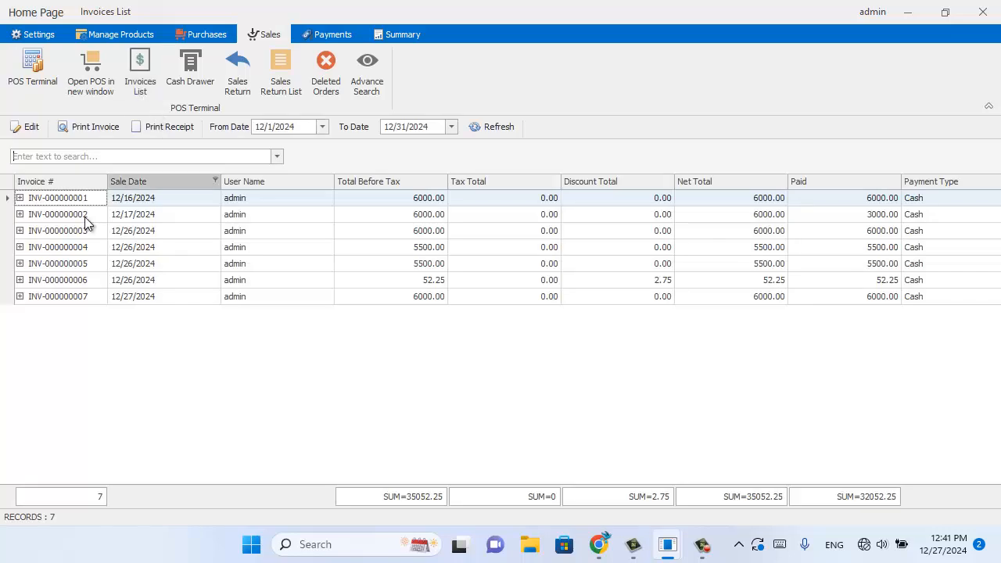
pyautogui.click(53, 296)
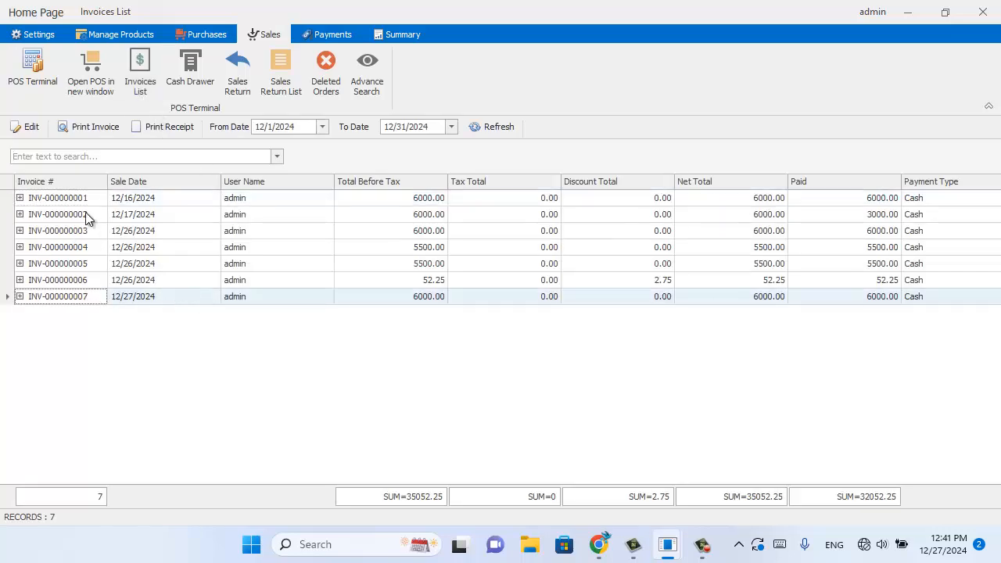
pyautogui.click(20, 129)
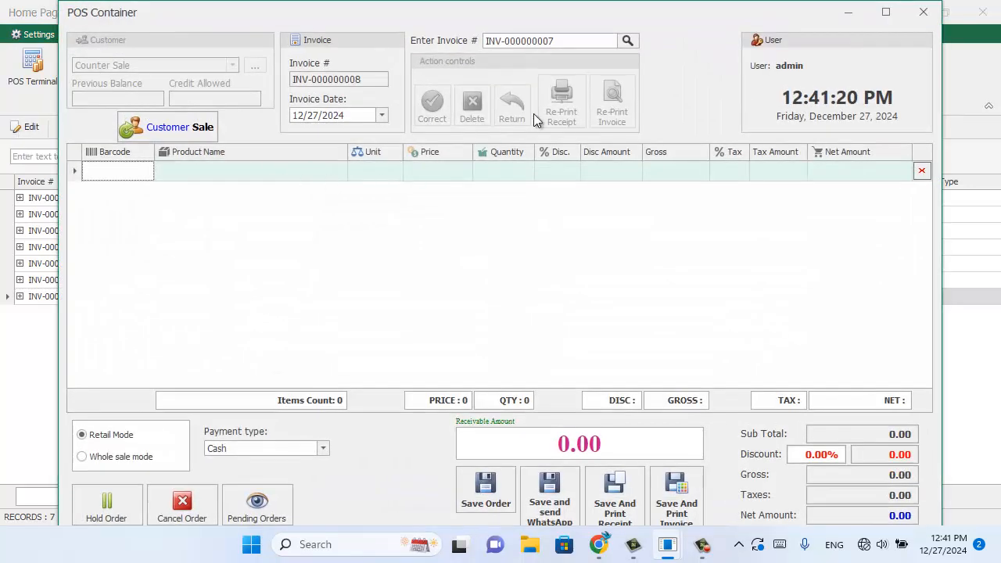
pyautogui.click(627, 43)
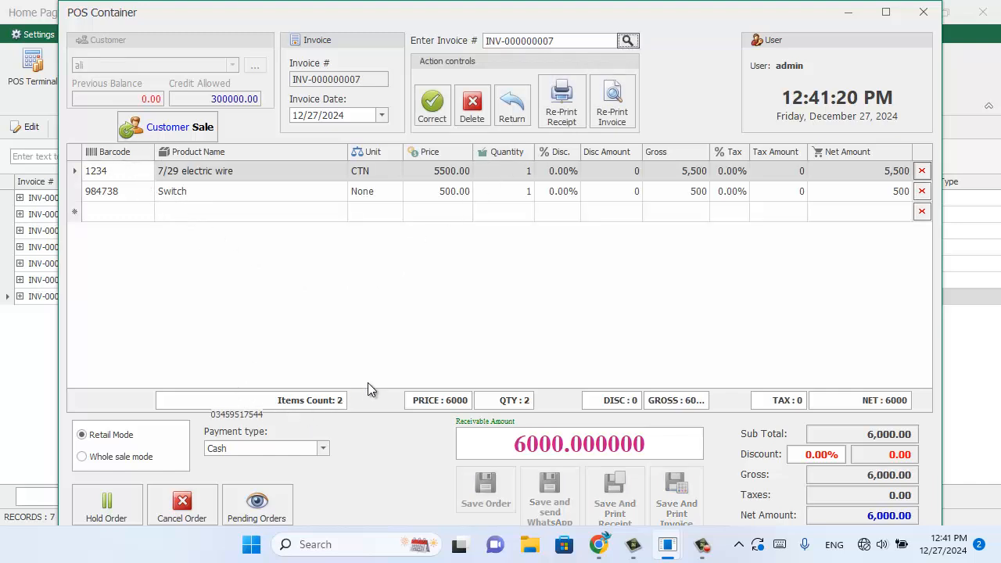
# Start a sales return for the loaded invoice, add 7/29 electric wire and Switch to the return list, and close both windows without saving
pyautogui.click(513, 108)
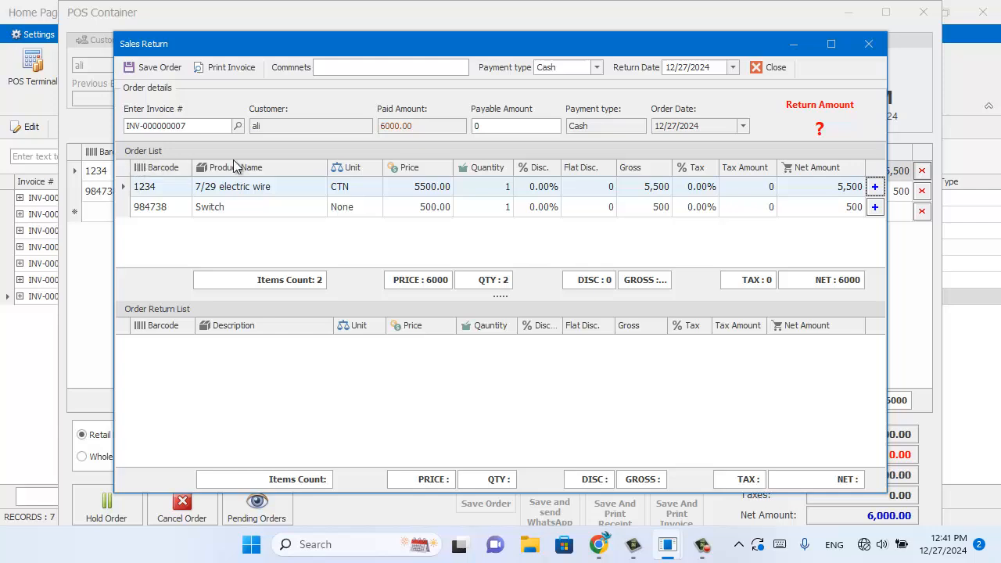
pyautogui.click(874, 187)
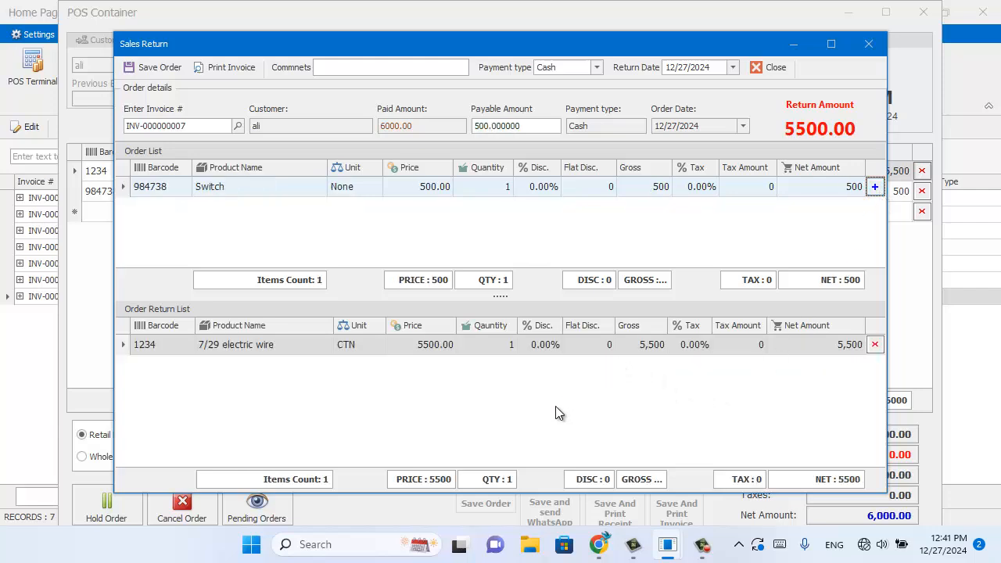
pyautogui.click(876, 186)
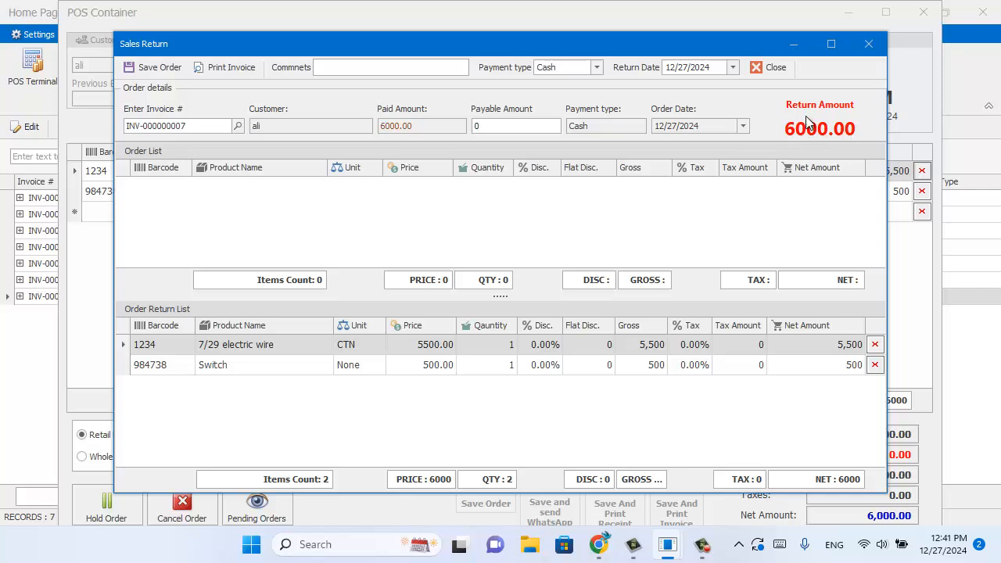
pyautogui.click(866, 43)
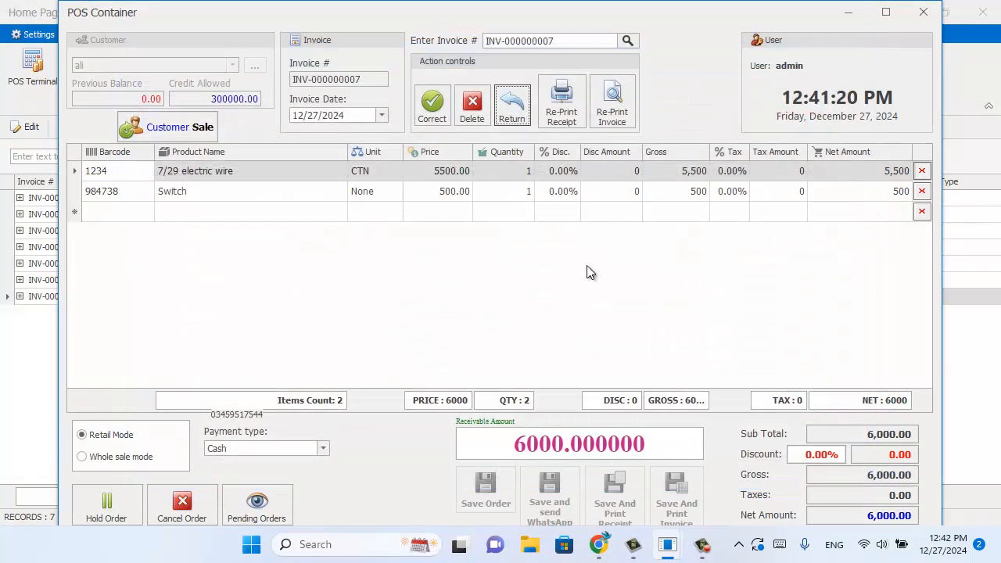
pyautogui.click(934, 16)
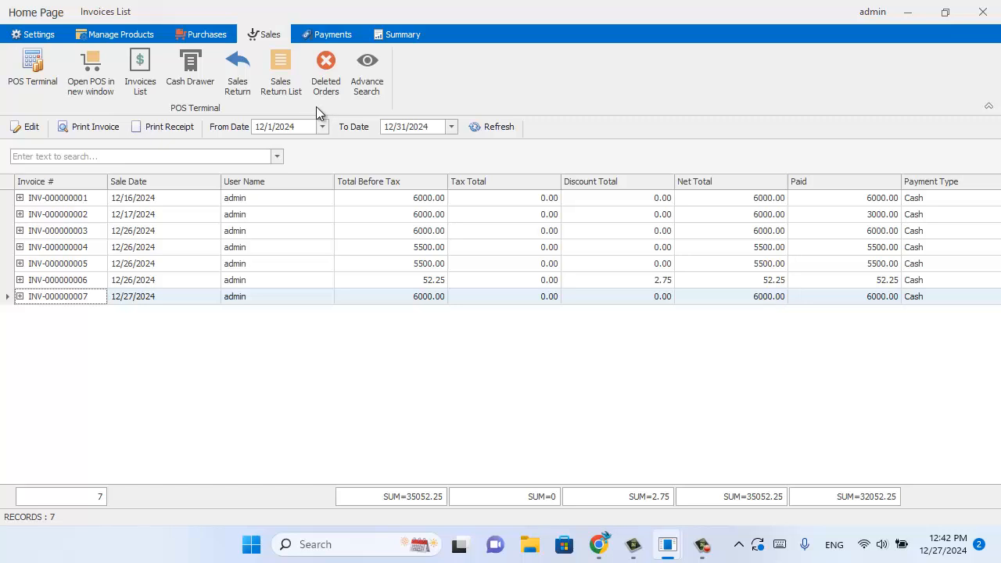
# Review the sales return list and the deleted orders list
pyautogui.click(275, 86)
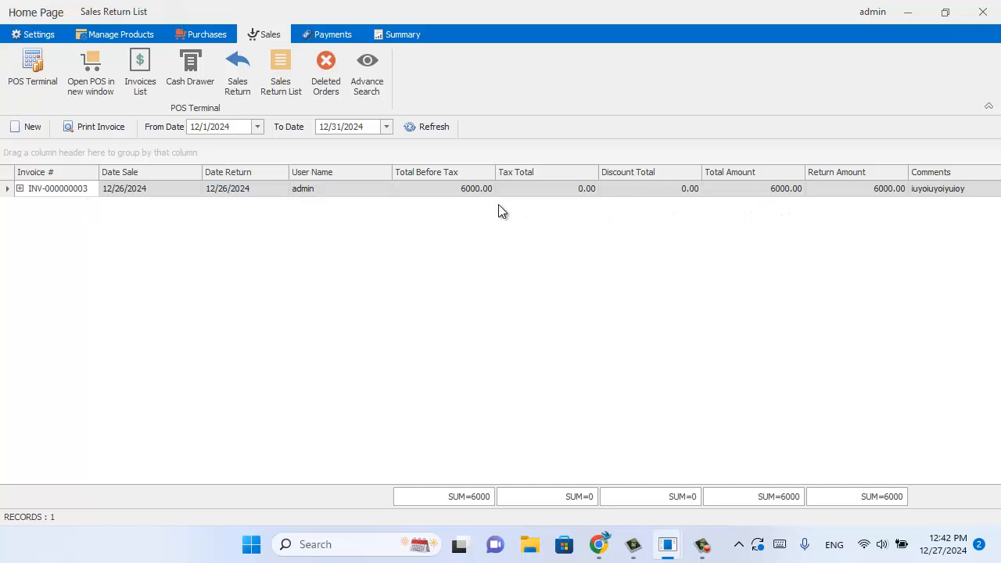
pyautogui.click(319, 74)
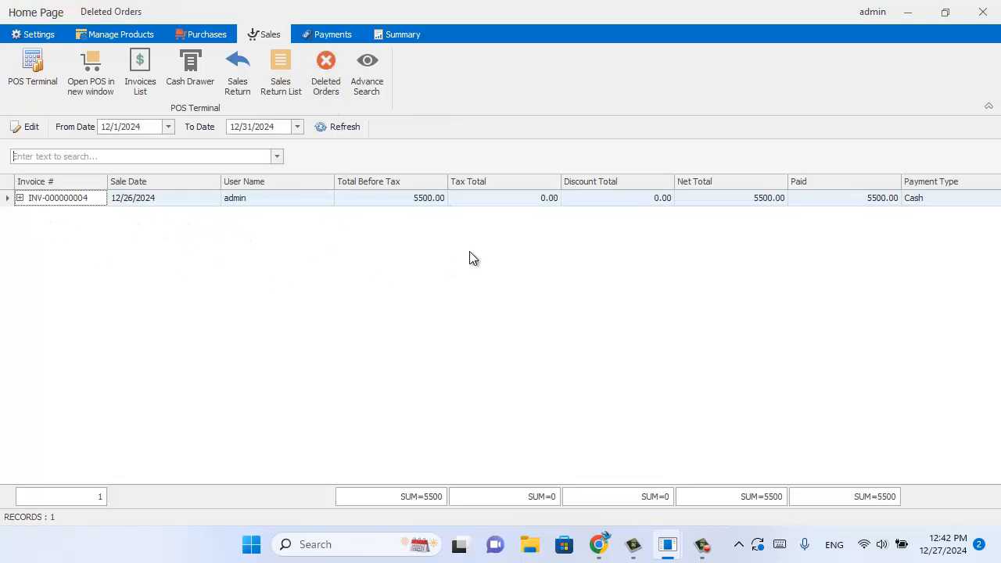
# In Advance Search, filter sales to the customer with ID 1 and search the products for "sw"
pyautogui.click(362, 87)
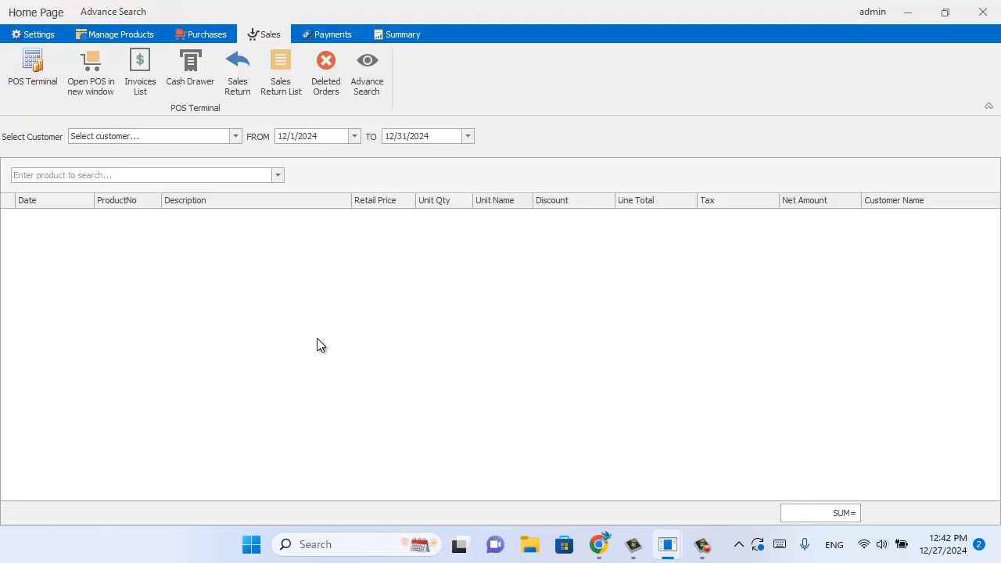
pyautogui.click(239, 140)
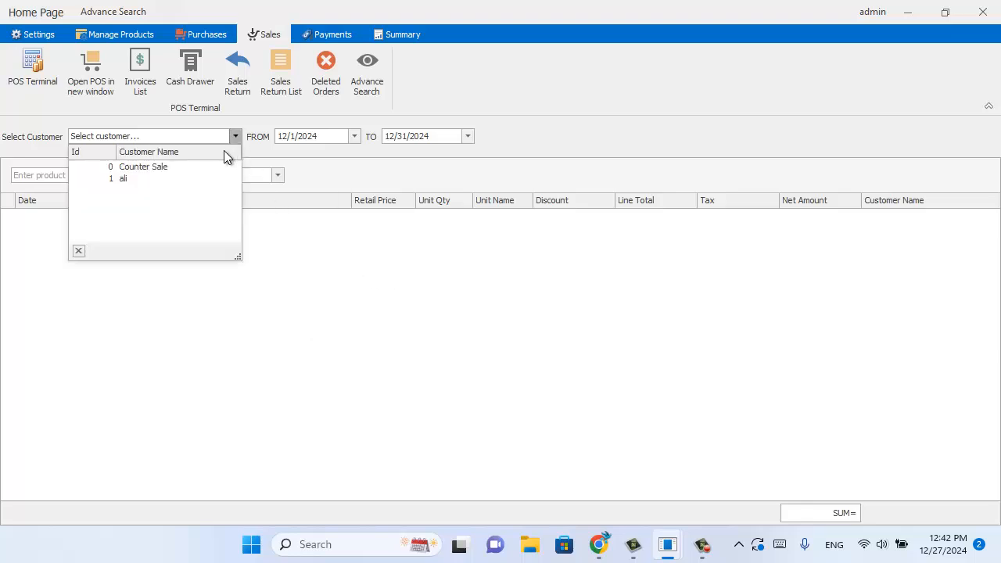
pyautogui.click(130, 175)
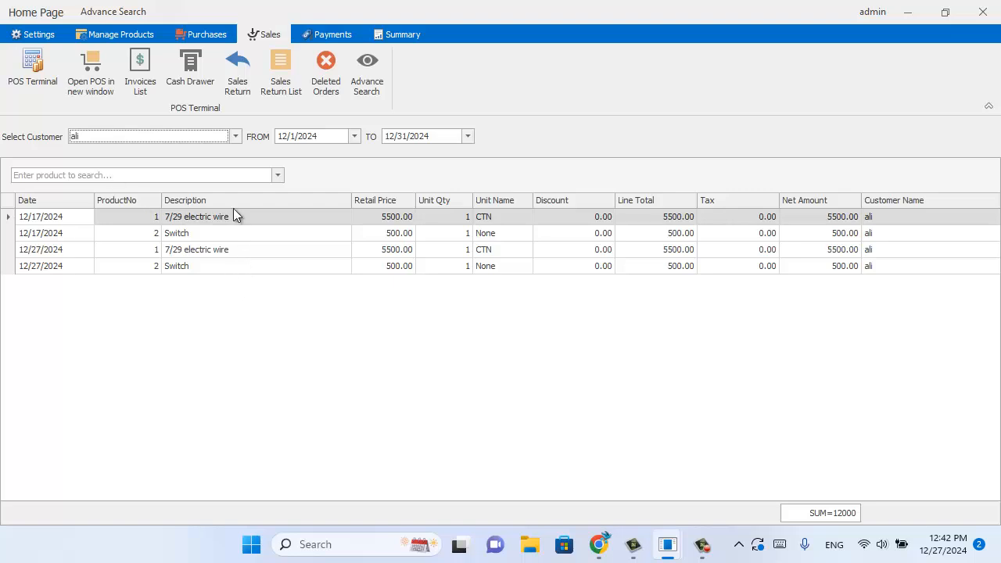
pyautogui.click(181, 171)
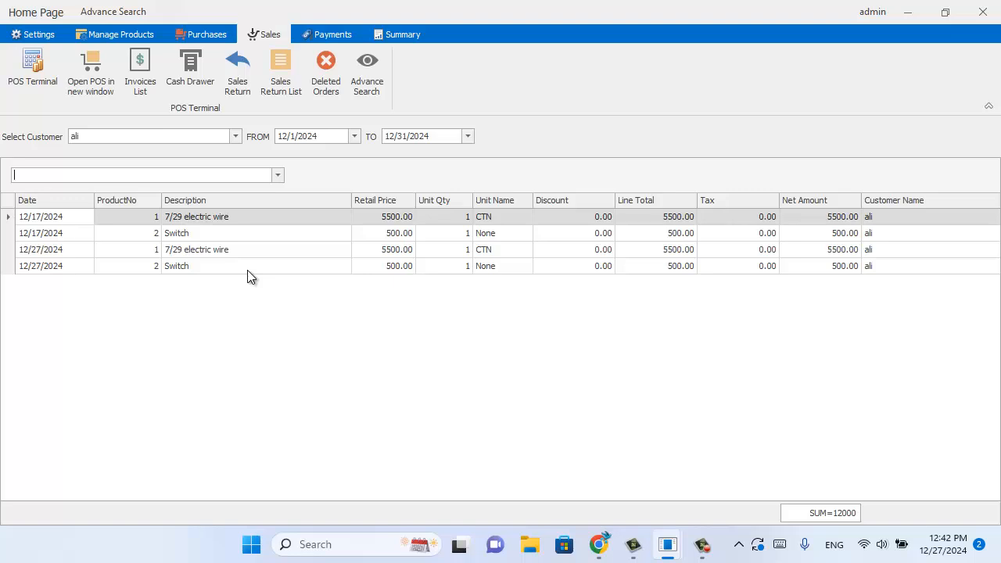
pyautogui.write('sw')
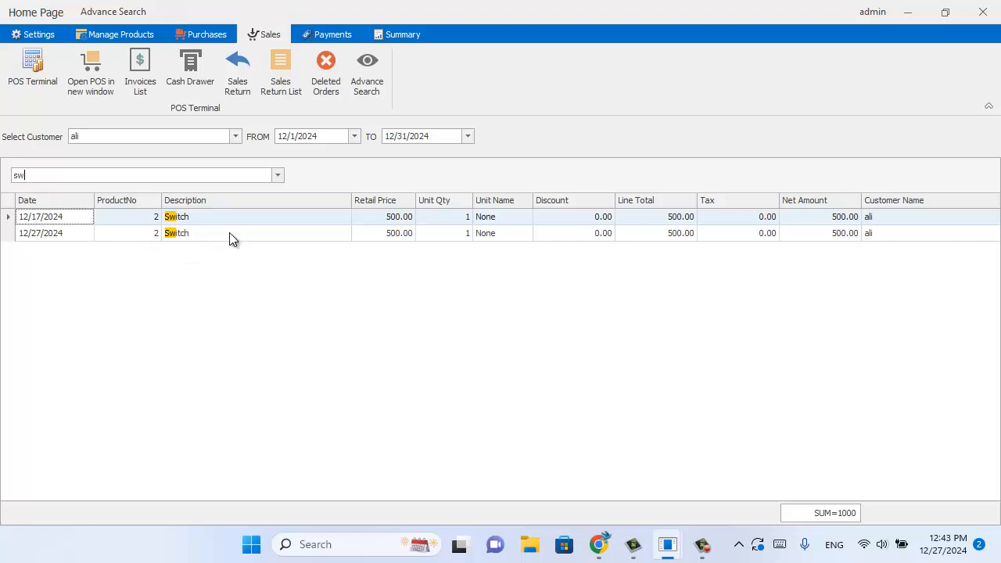
# Display the customer ledger for the customer with ID 1
pyautogui.click(326, 39)
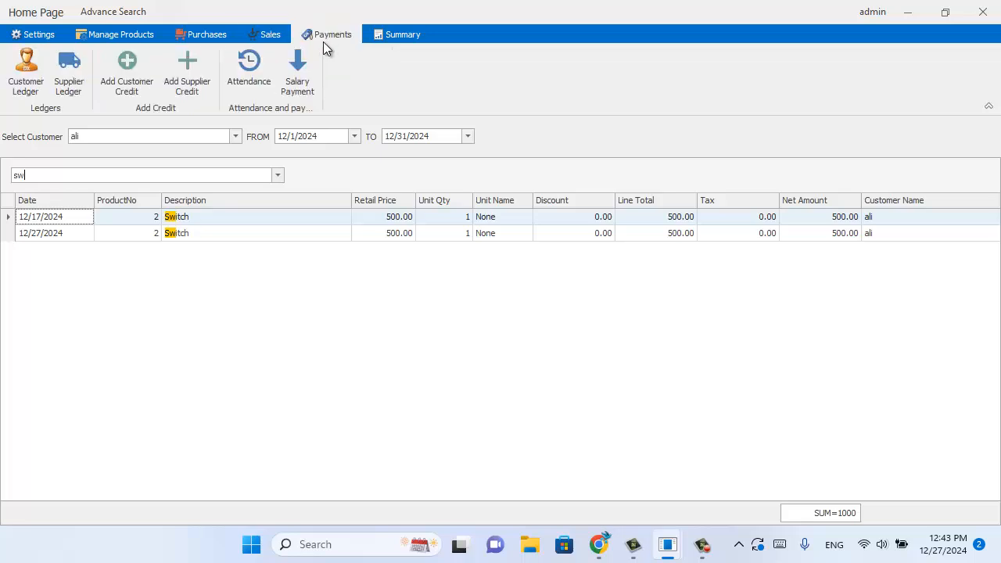
pyautogui.click(23, 86)
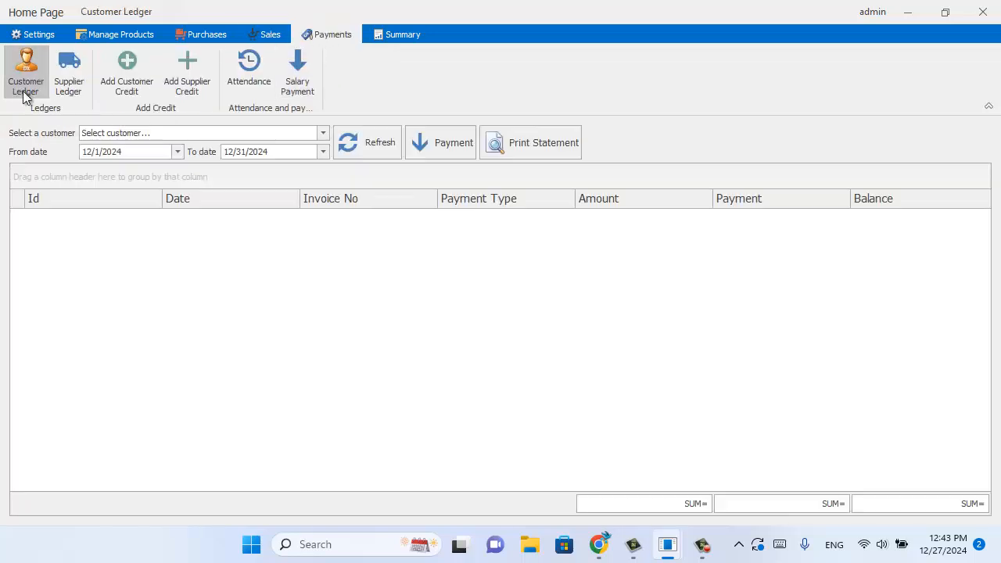
pyautogui.click(321, 133)
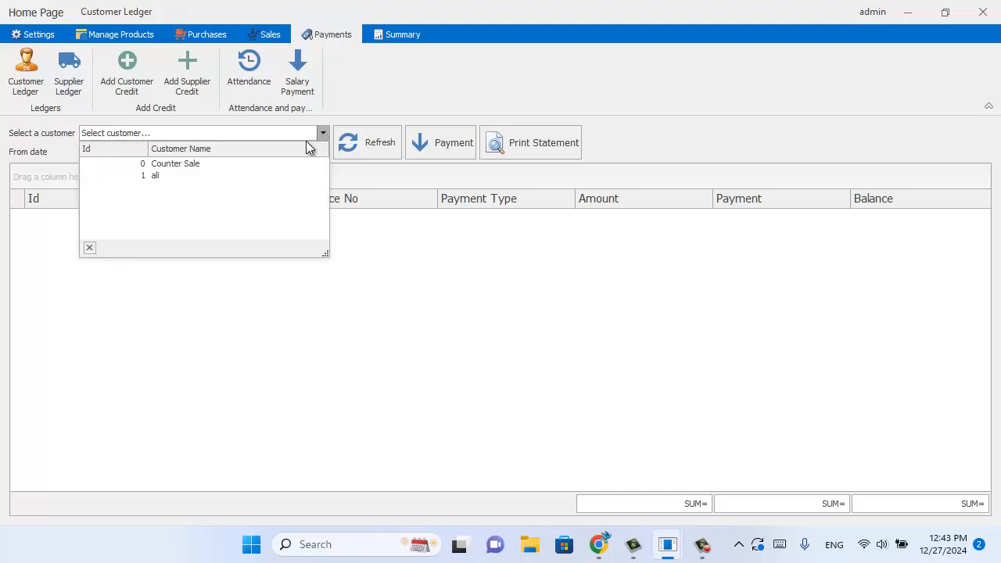
pyautogui.click(203, 172)
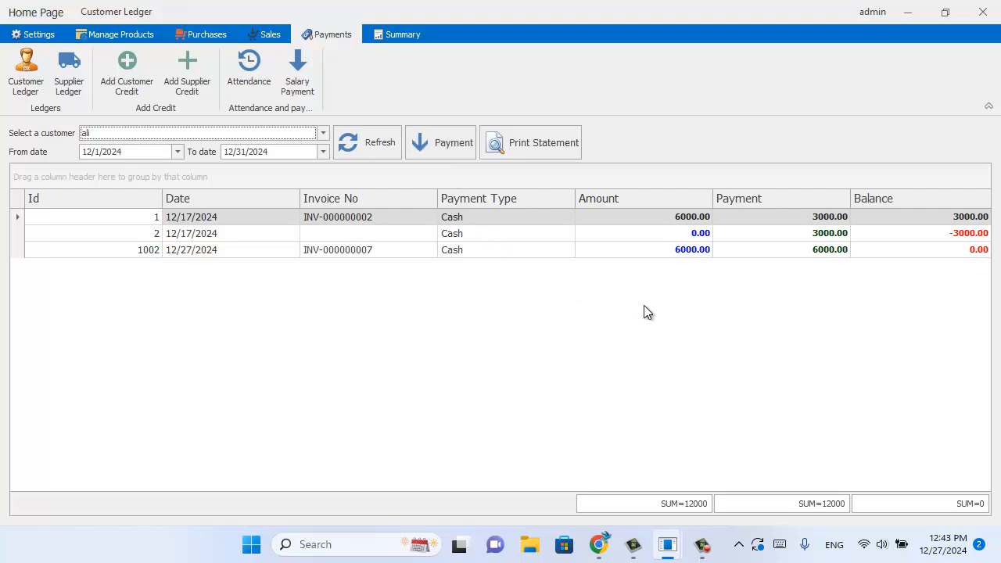
# Look at the customer's payment form and the printable customer statement, closing each without recording a payment
pyautogui.click(436, 142)
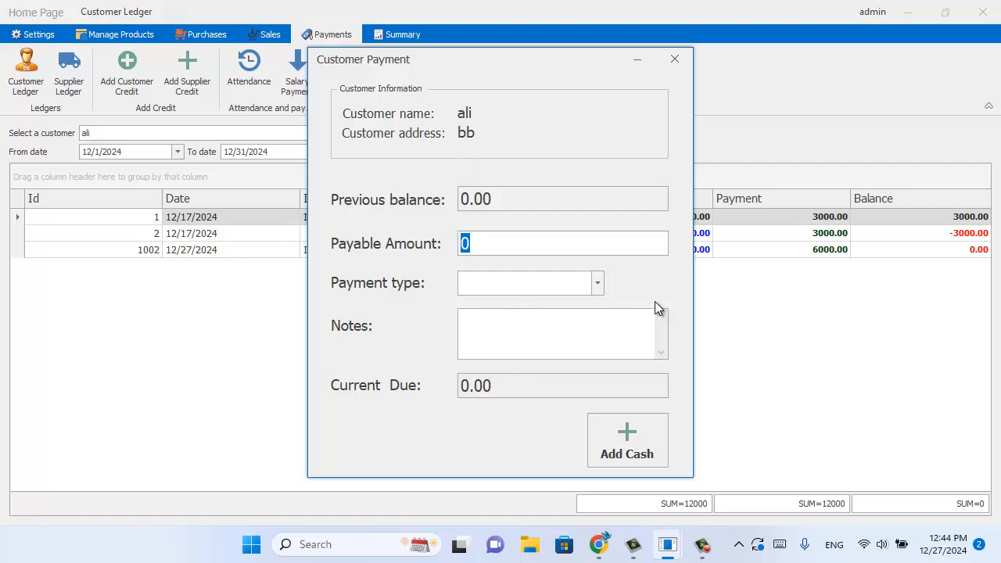
pyautogui.click(677, 66)
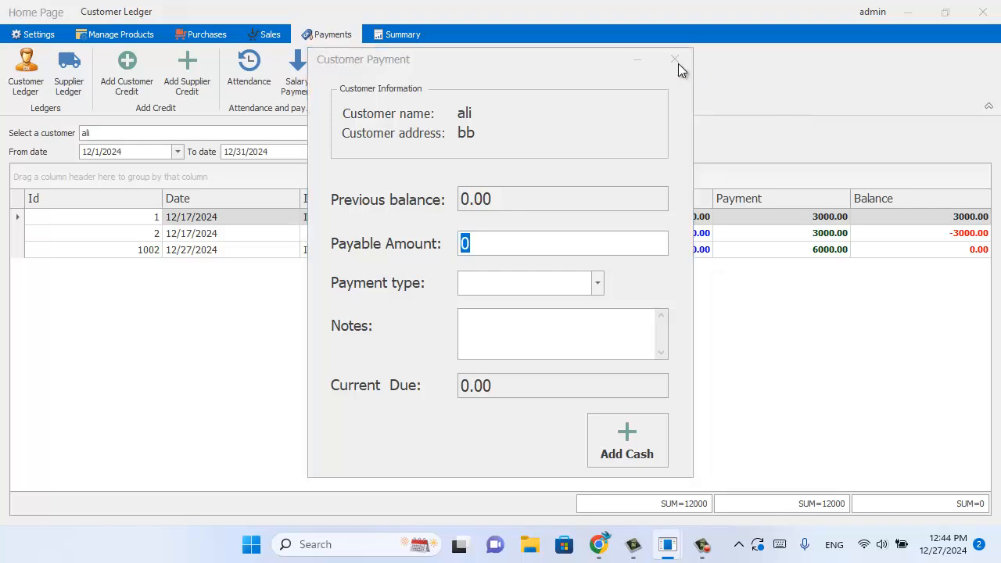
pyautogui.click(559, 151)
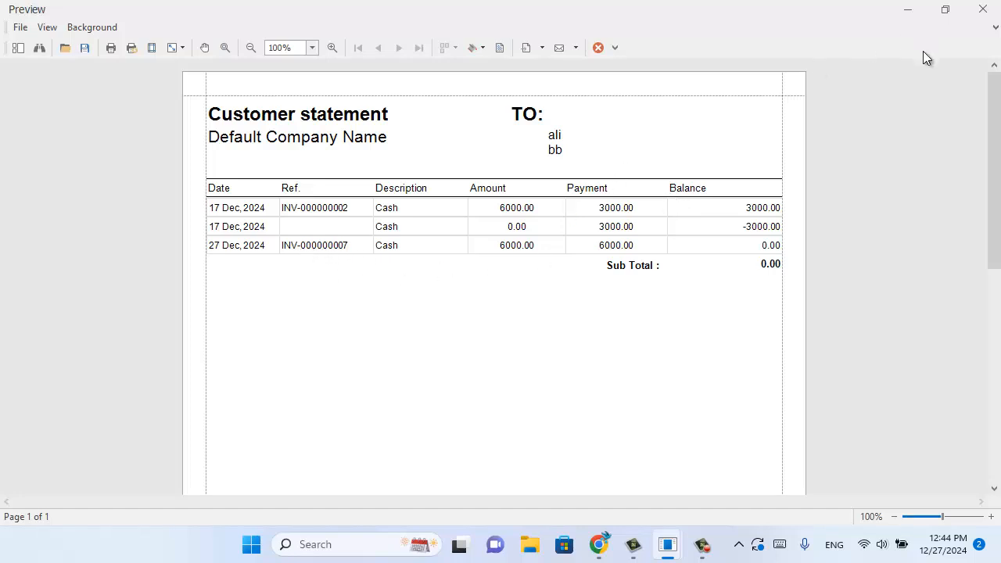
pyautogui.click(983, 8)
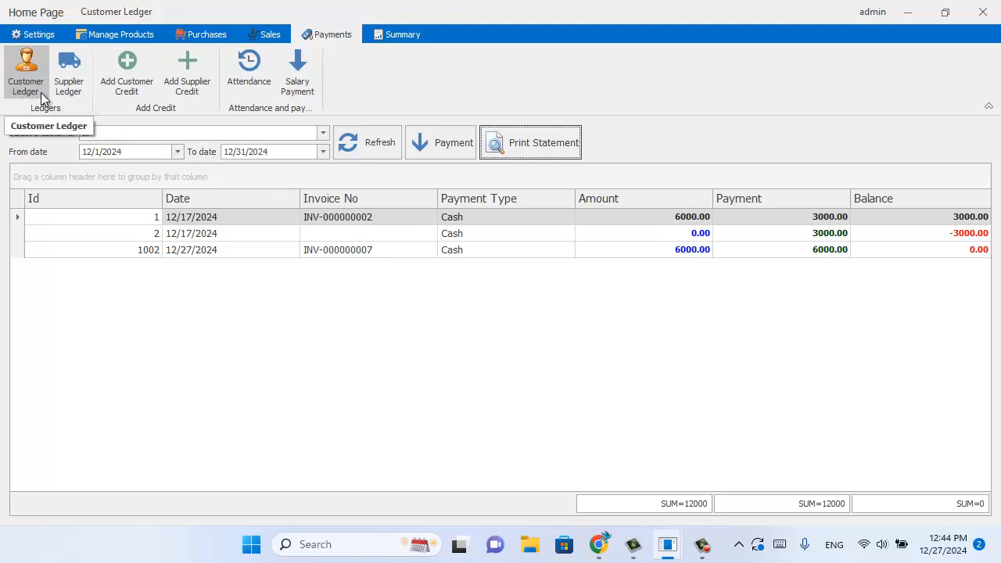
# Display the supplier ledger for the supplier named Supplier
pyautogui.click(69, 86)
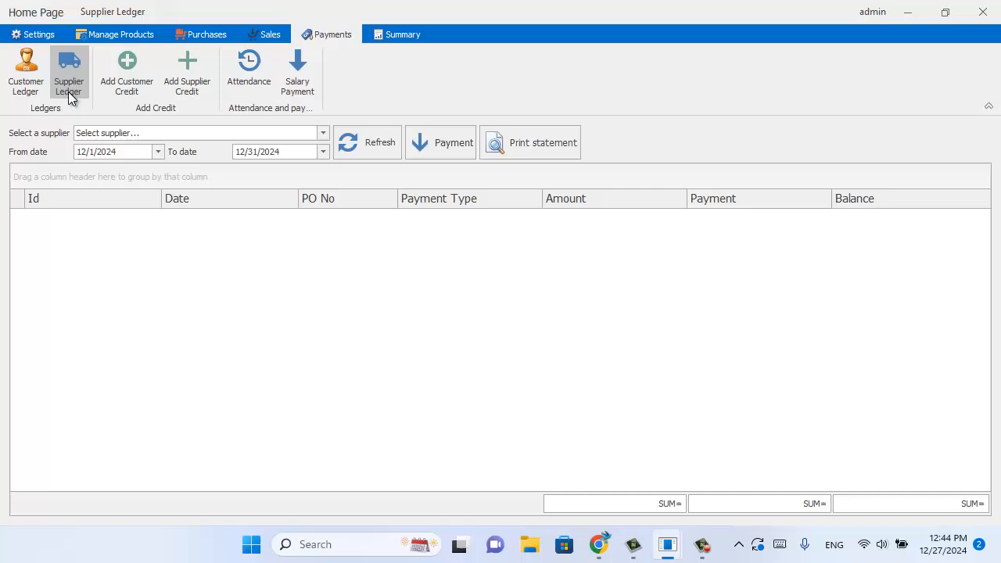
pyautogui.click(321, 135)
pyautogui.click(259, 164)
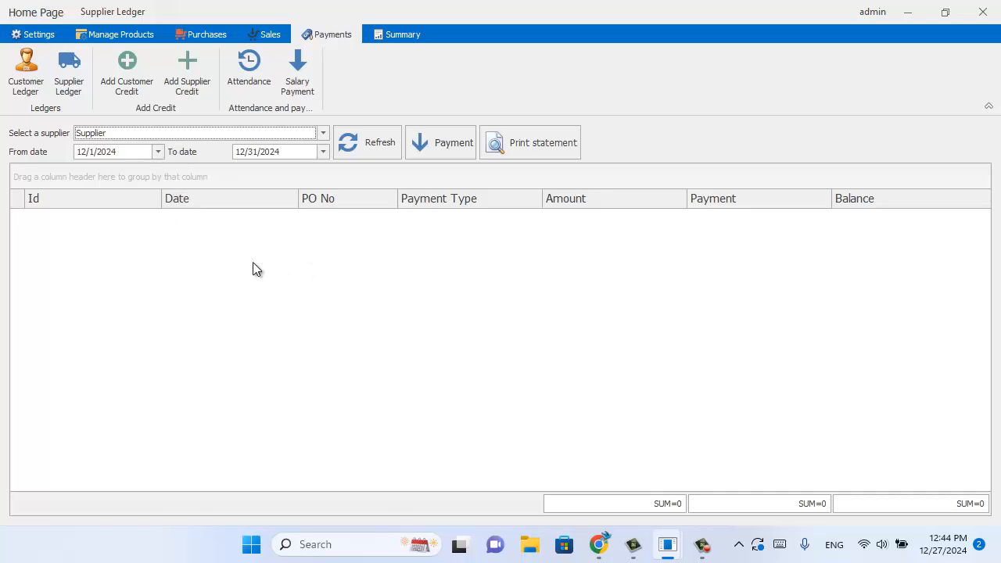
pyautogui.click(22, 94)
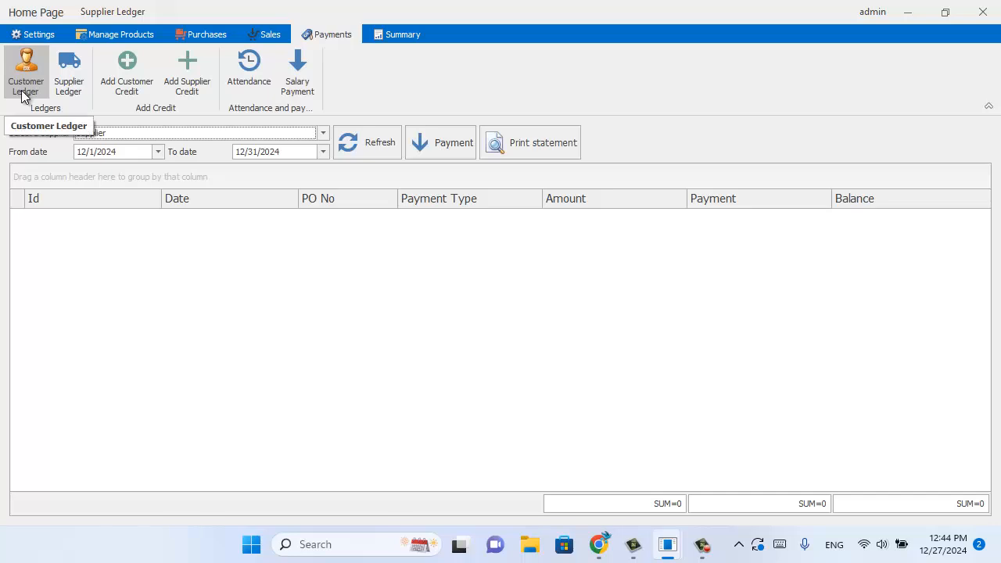
# View the existing customer's entries in the Add Customer Credit form and place the cursor in the credit amount
pyautogui.click(133, 93)
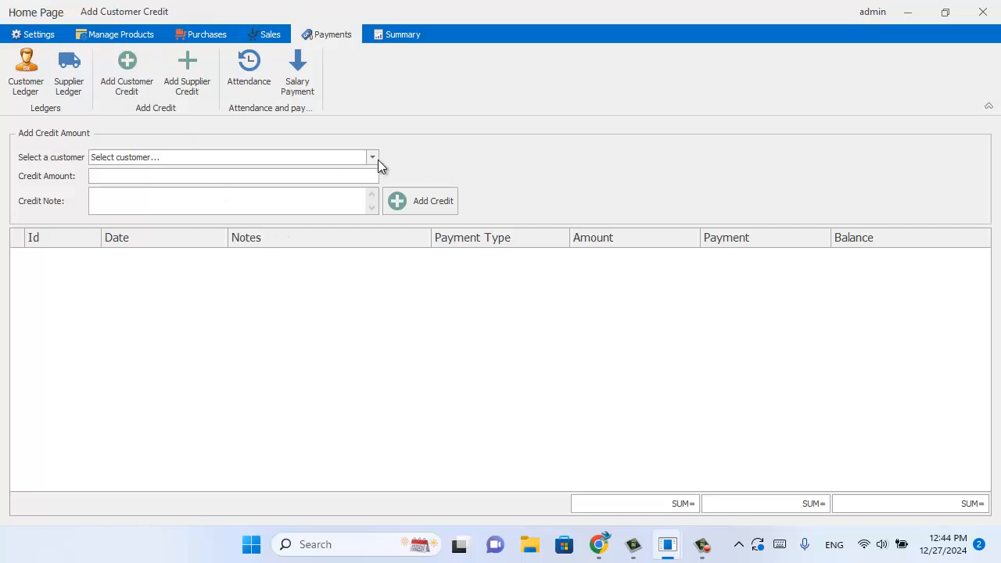
pyautogui.click(378, 160)
pyautogui.click(317, 202)
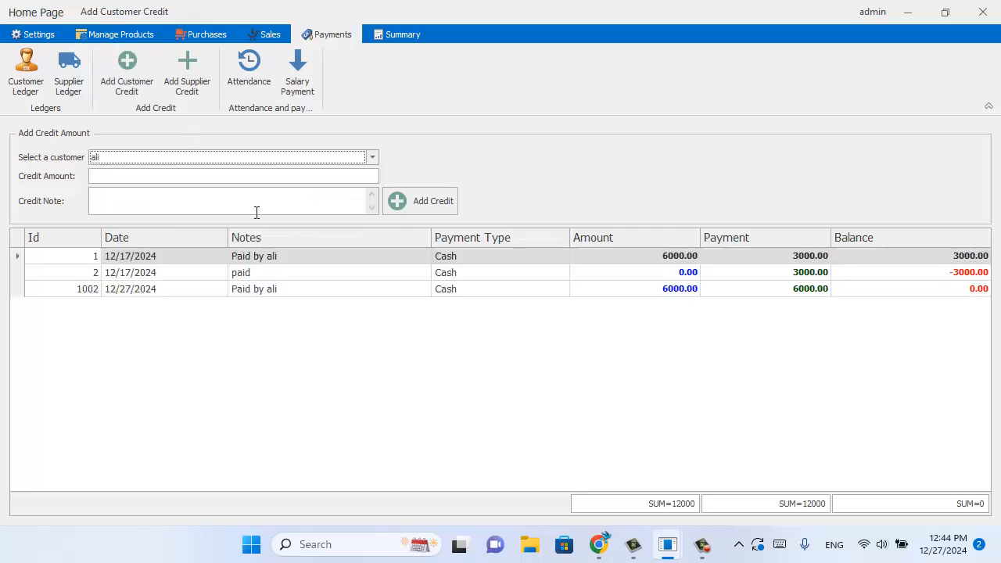
pyautogui.click(146, 176)
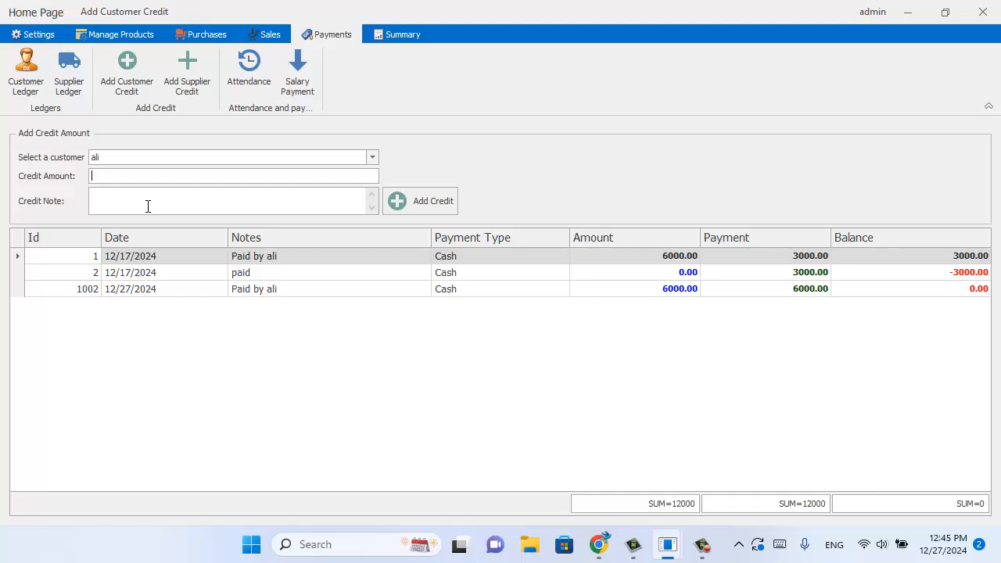
# View the Add Supplier Credit form and the employee attendance page
pyautogui.click(183, 78)
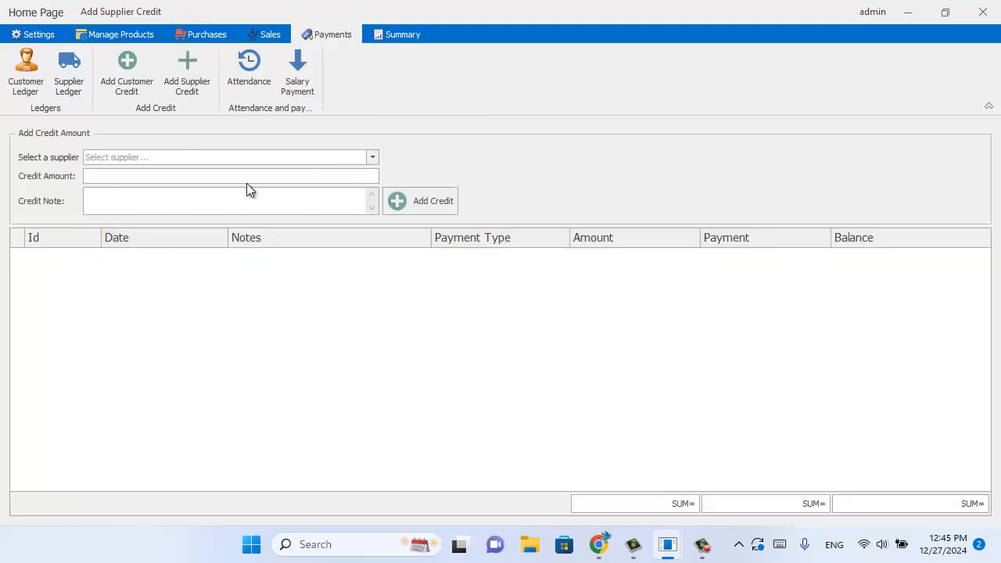
pyautogui.click(257, 89)
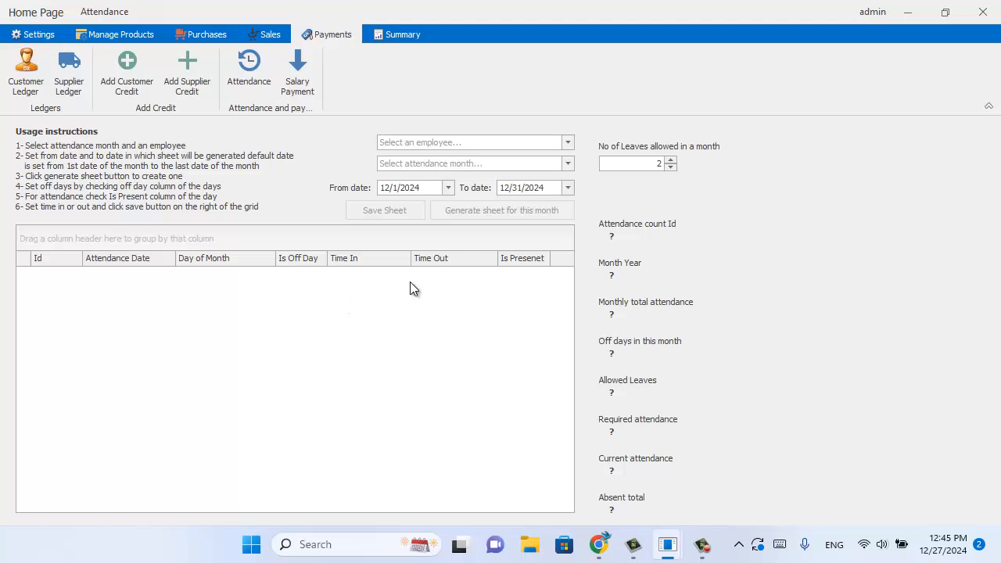
# Load the December attendance sheet for the listed employee
pyautogui.click(568, 142)
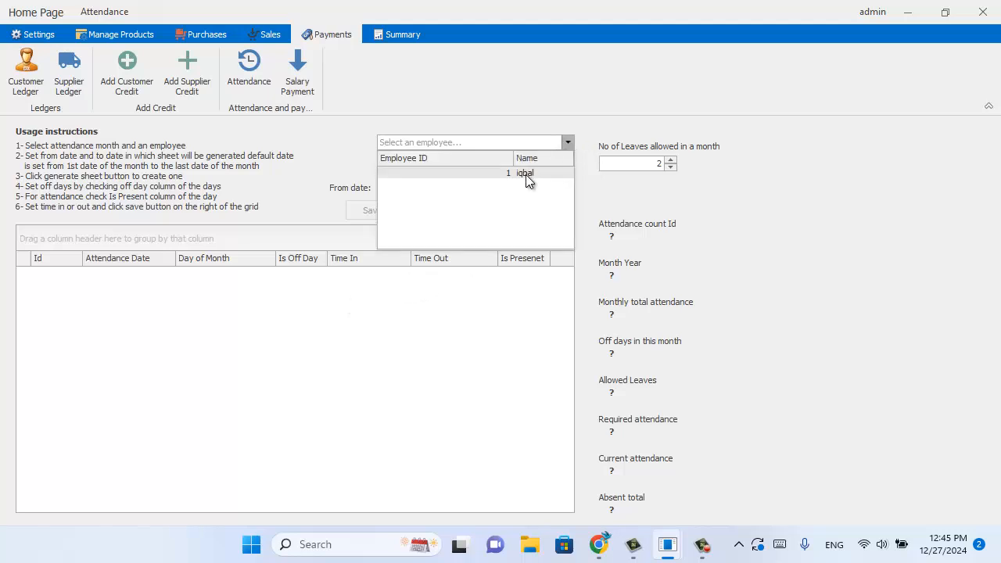
pyautogui.click(526, 175)
pyautogui.click(489, 289)
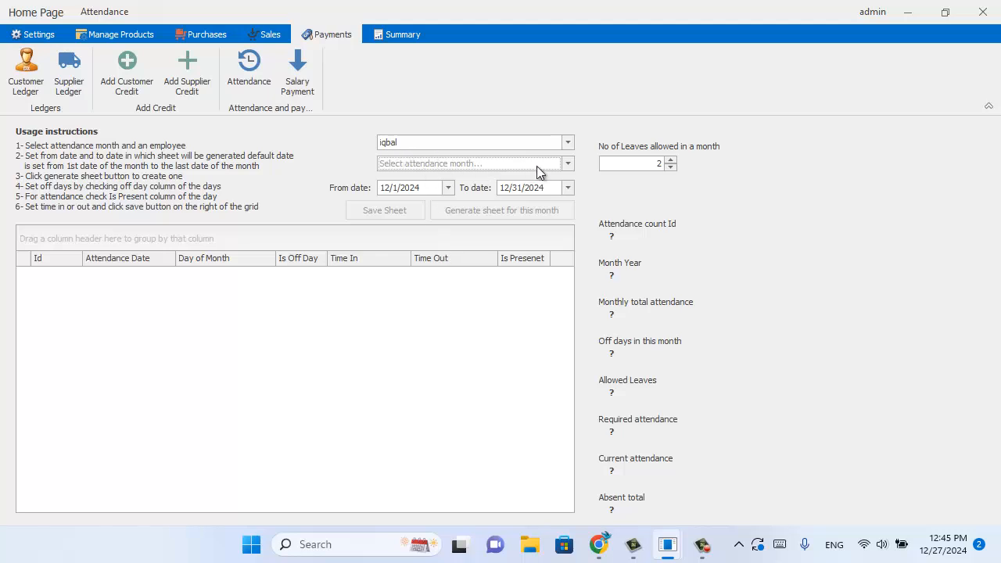
pyautogui.click(565, 165)
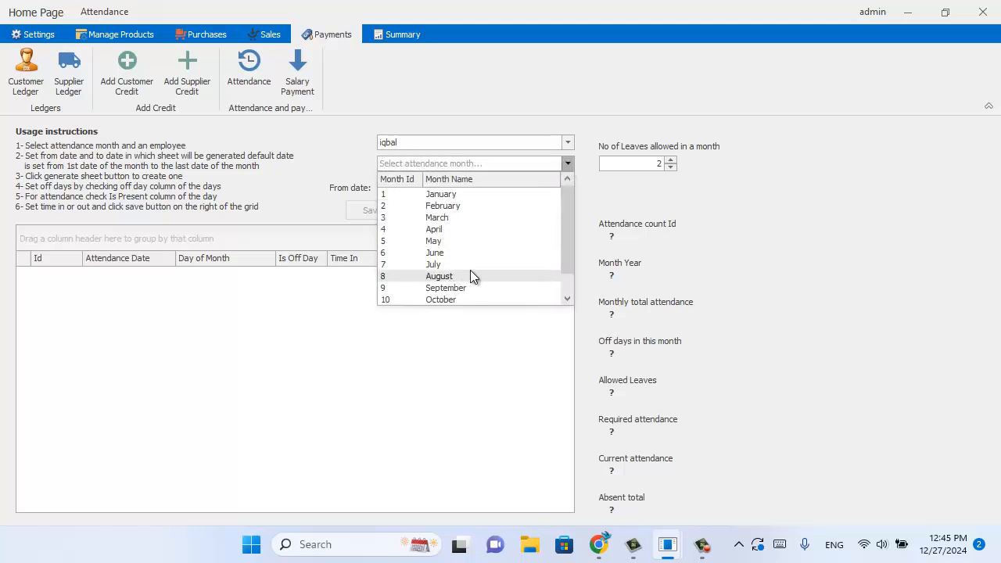
pyautogui.scroll(-1, 473, 270)
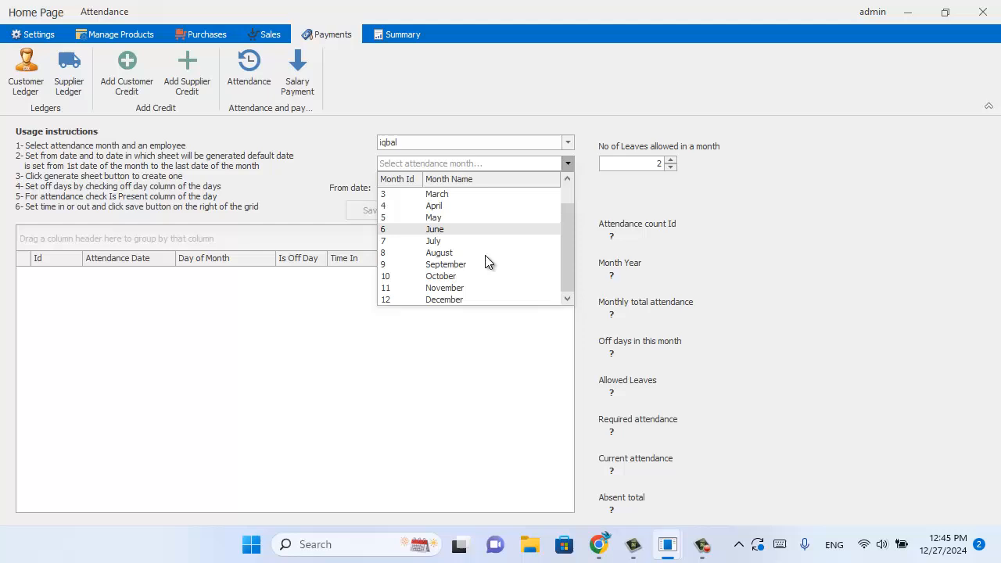
pyautogui.click(445, 300)
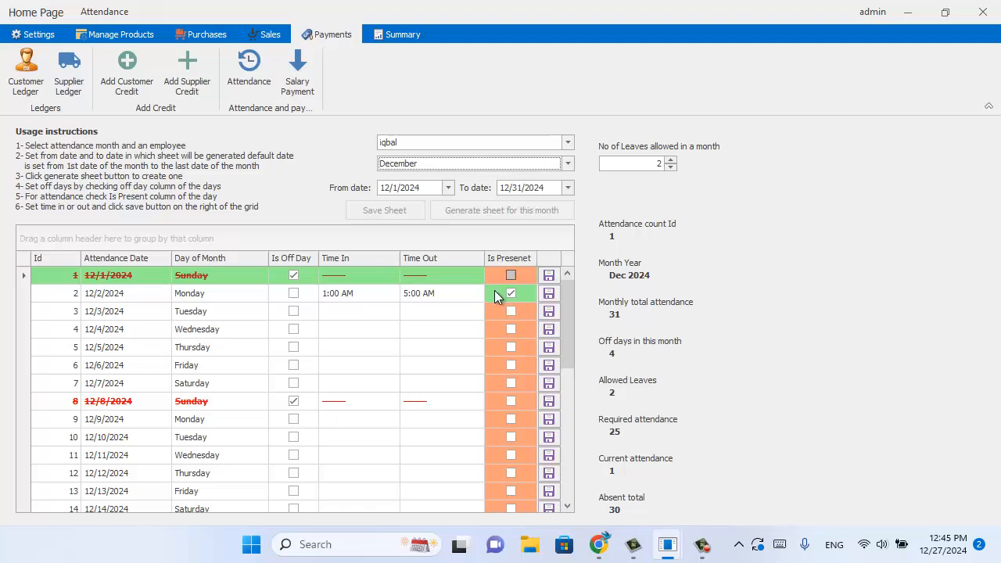
# Mark the employee present on 12/3/2024 with time in 8:00:00 AM and time out 5:00:00 AM, and save that day's row
pyautogui.click(510, 312)
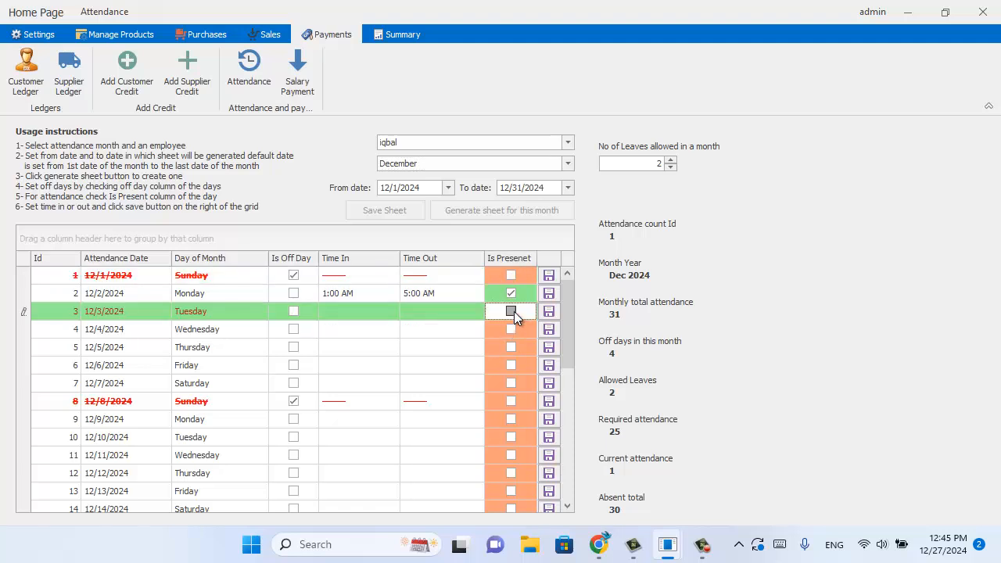
pyautogui.click(359, 311)
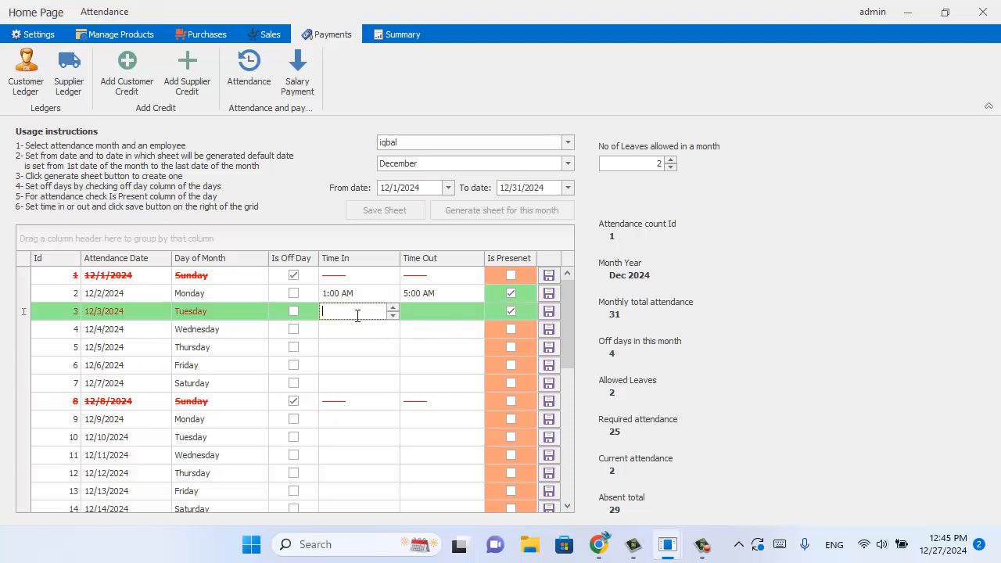
pyautogui.write('3')
pyautogui.write('8:00:00 AM')
pyautogui.click(427, 311)
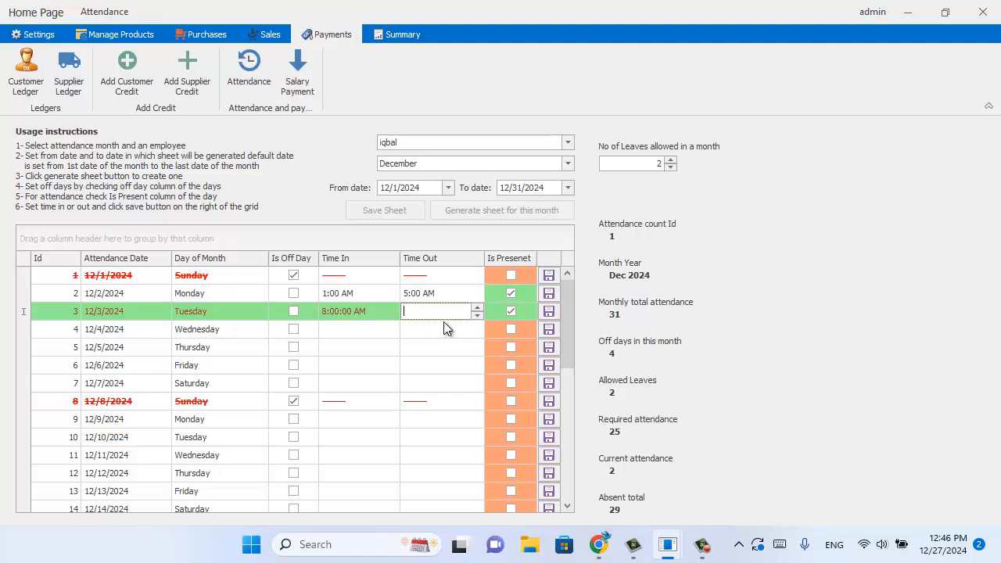
pyautogui.write('5:00:00 AM')
pyautogui.click(546, 316)
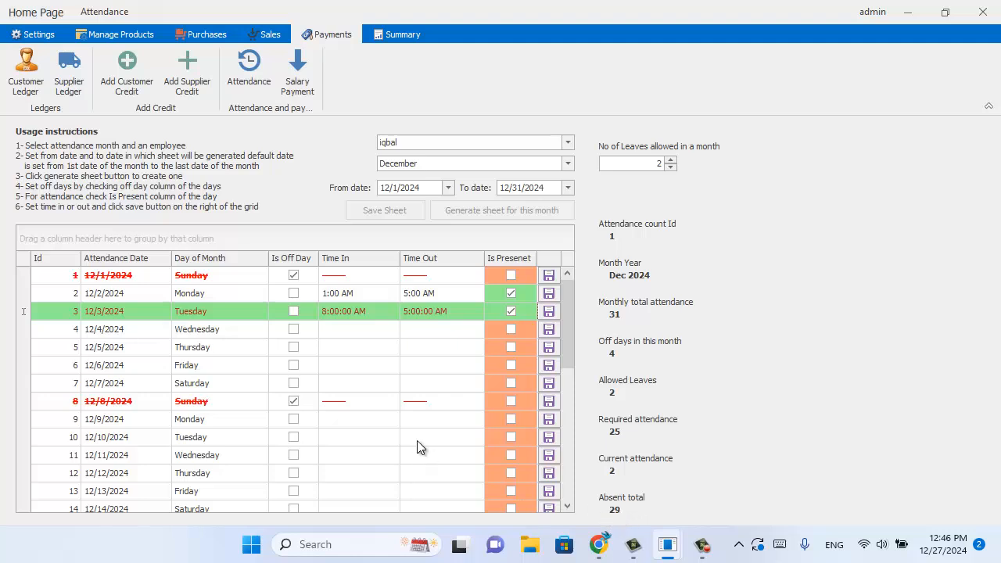
pyautogui.click(417, 419)
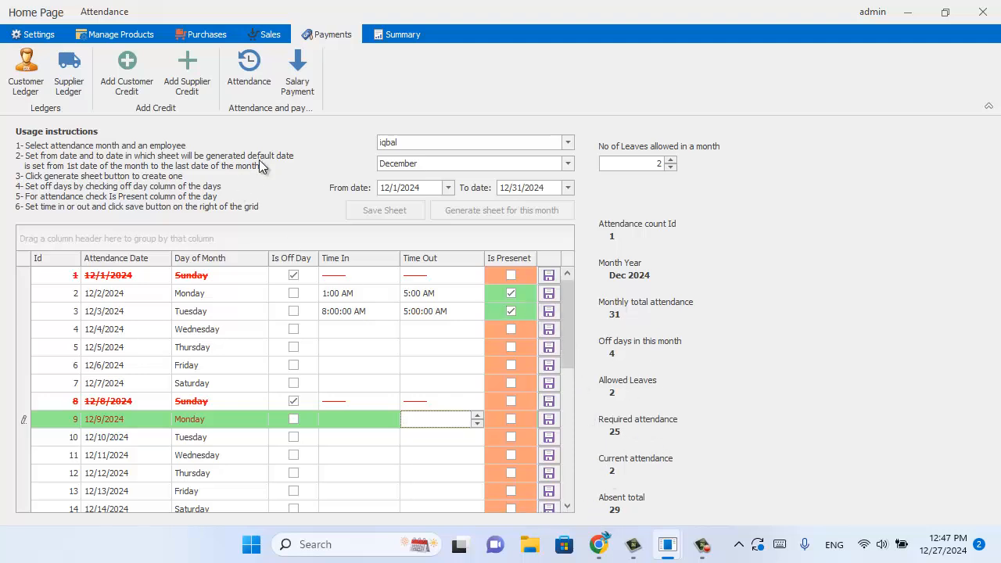
# Open the Salary Payment form and select the listed employee to view the salary details
pyautogui.click(302, 93)
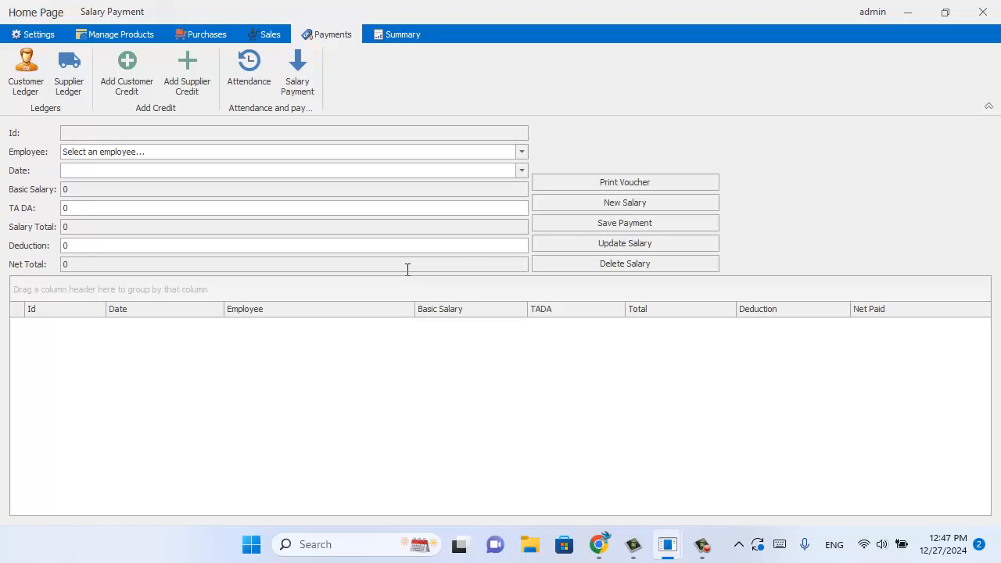
pyautogui.click(521, 152)
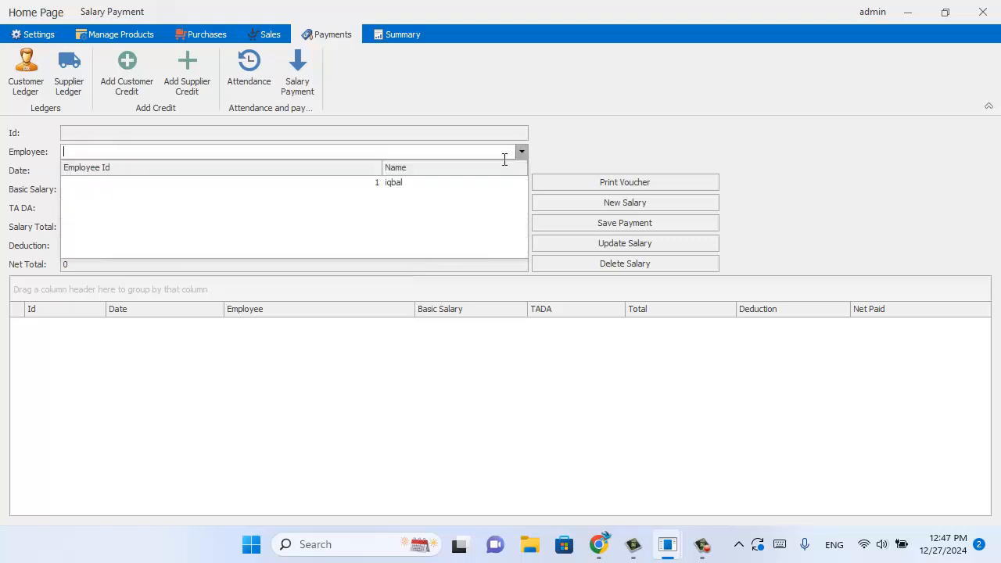
pyautogui.click(409, 180)
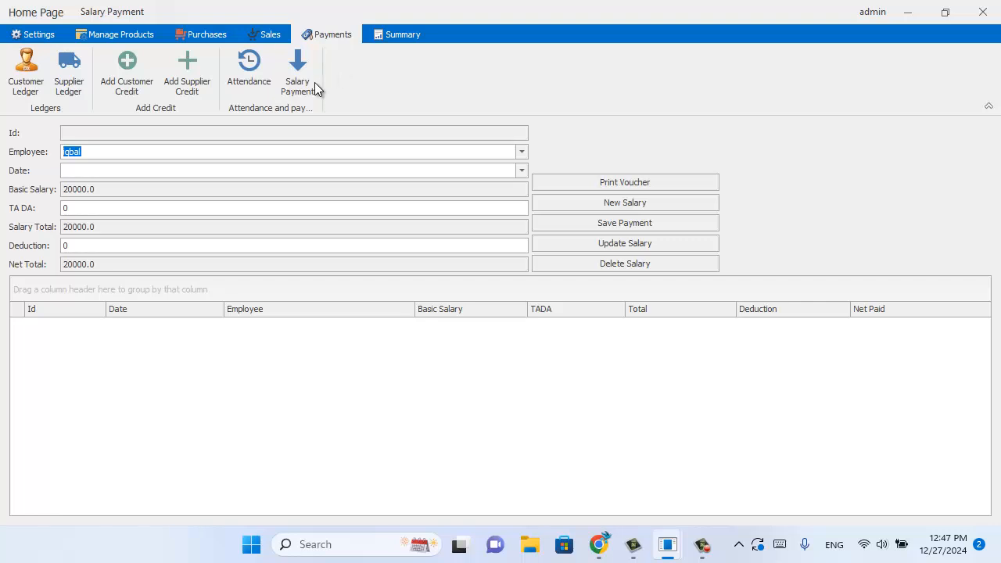
# Preview the daily sale report for 12/27/2024
pyautogui.click(380, 34)
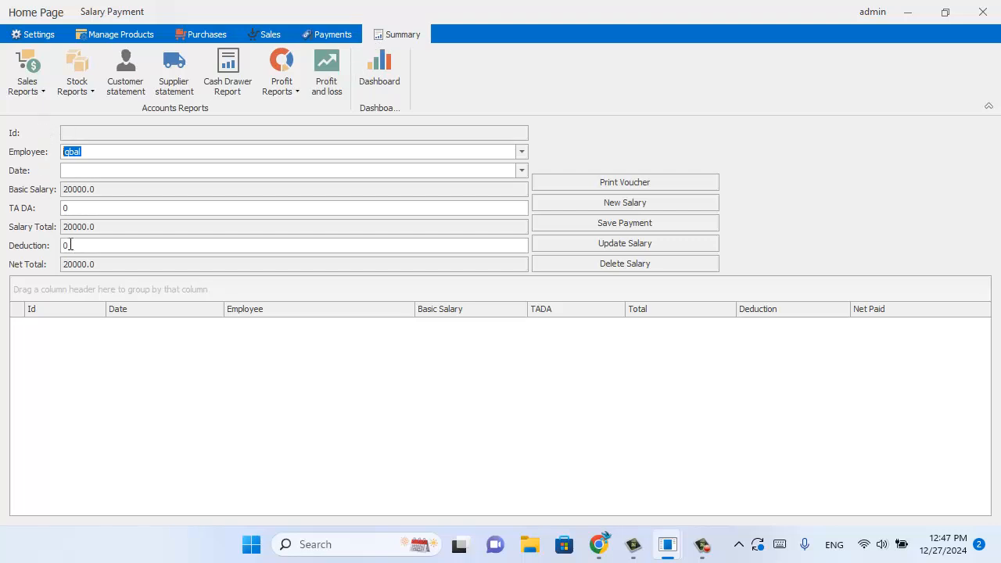
pyautogui.click(44, 93)
pyautogui.click(45, 107)
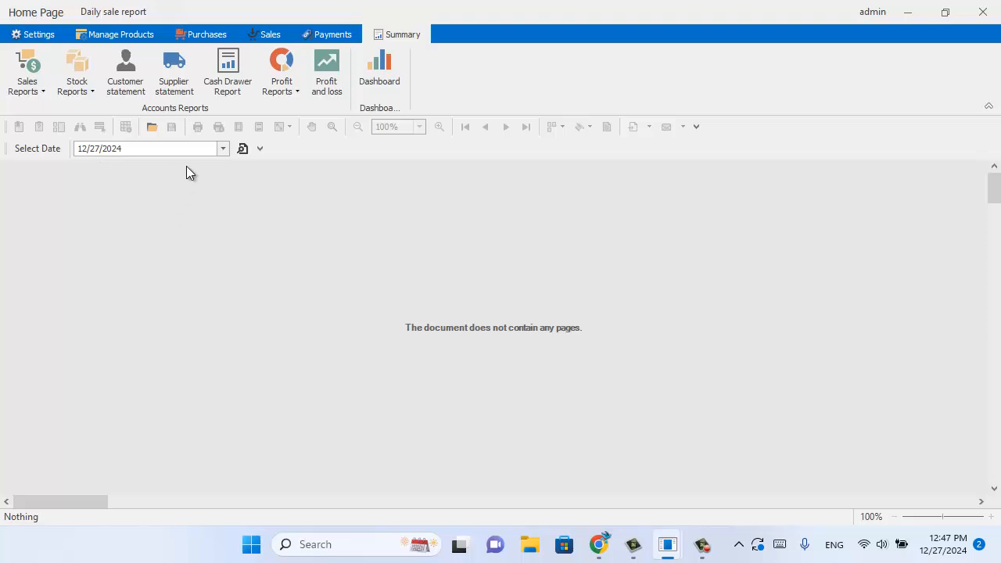
pyautogui.click(248, 148)
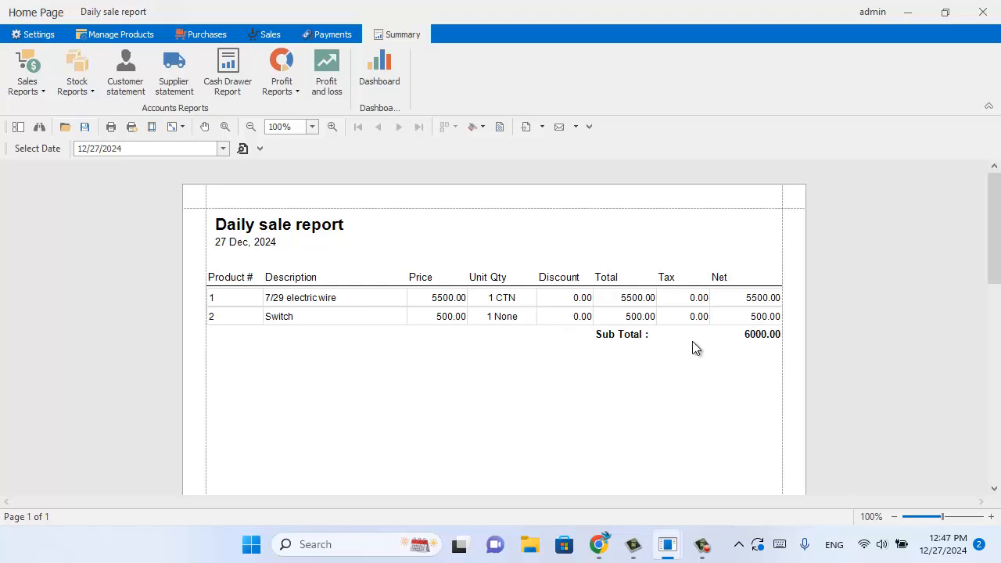
# Preview the periodic sale report from 12/1/2024 to 12/27/2024 and look through its rows
pyautogui.click(43, 92)
pyautogui.click(49, 127)
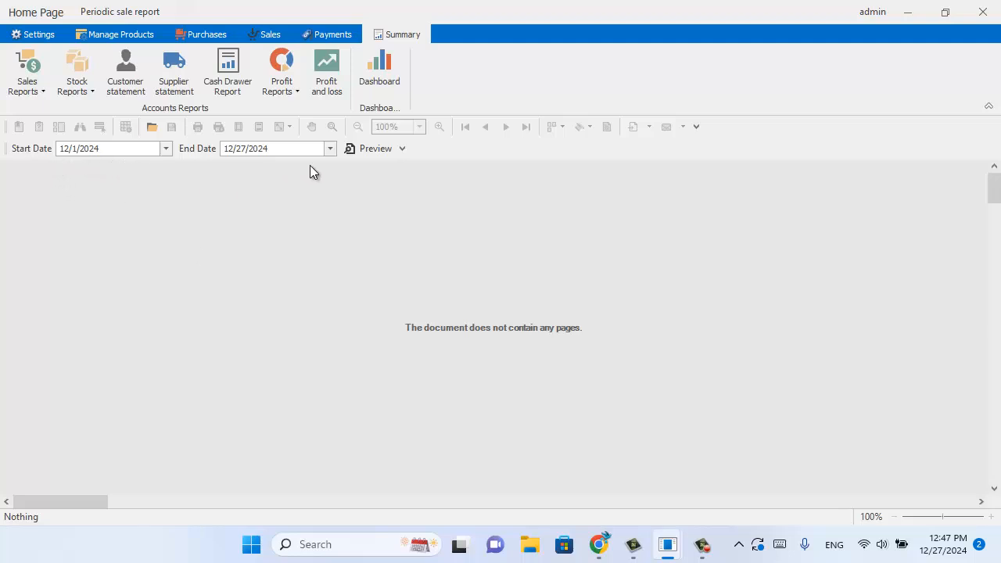
pyautogui.click(374, 153)
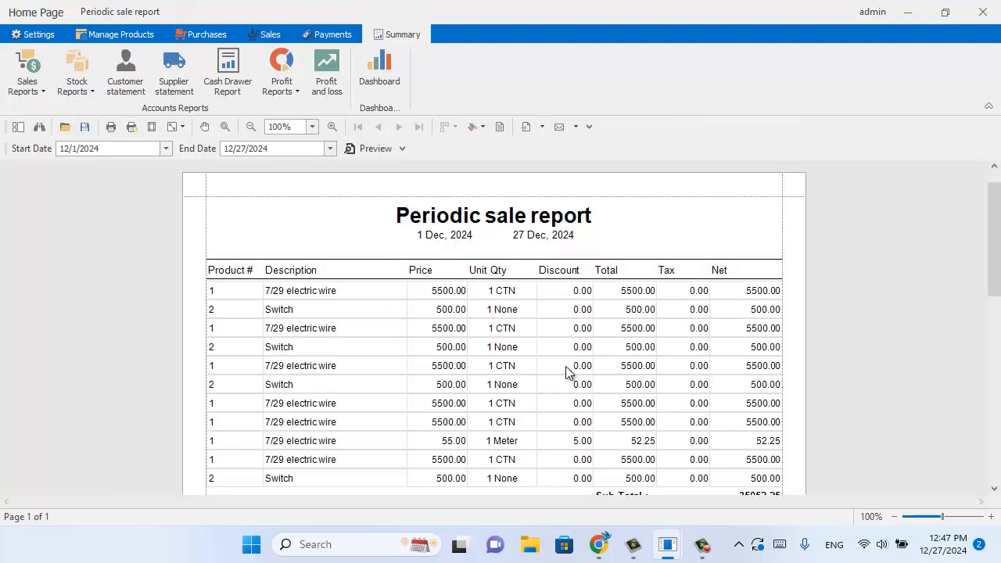
pyautogui.scroll(-3, 566, 366)
pyautogui.scroll(3, 567, 372)
# View the stocks count report, close it, and show the other available stock reports
pyautogui.click(93, 87)
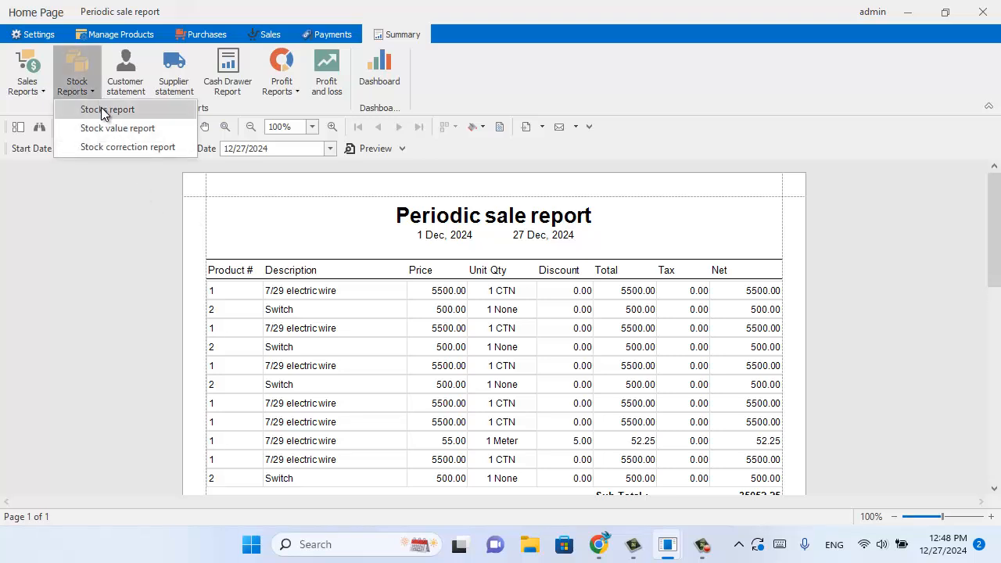
pyautogui.click(104, 112)
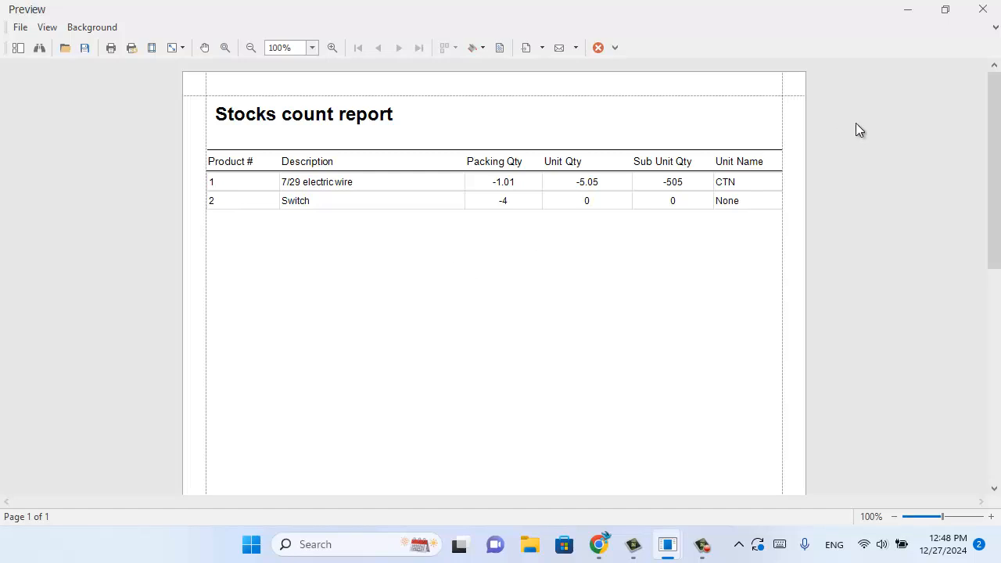
pyautogui.click(983, 8)
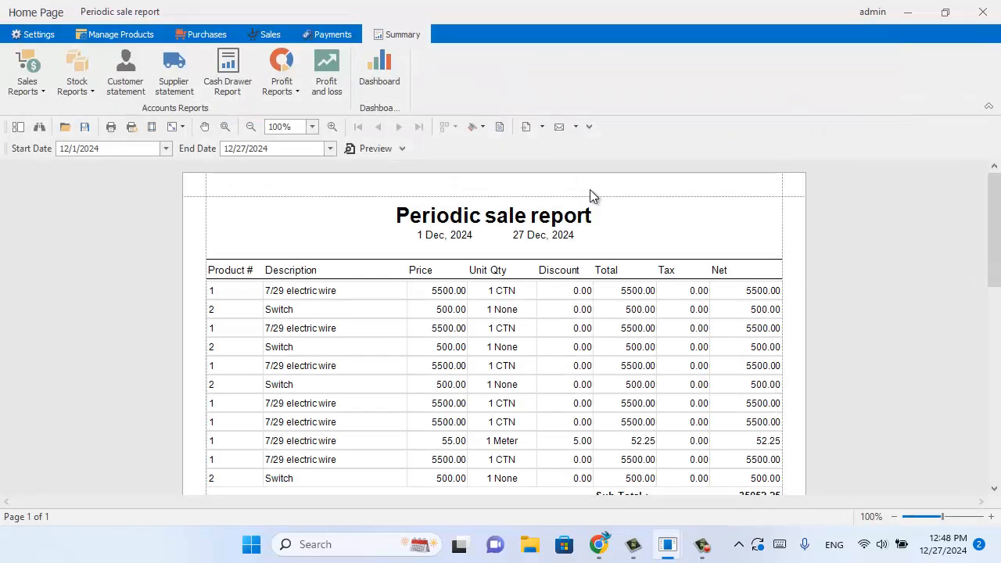
pyautogui.click(91, 92)
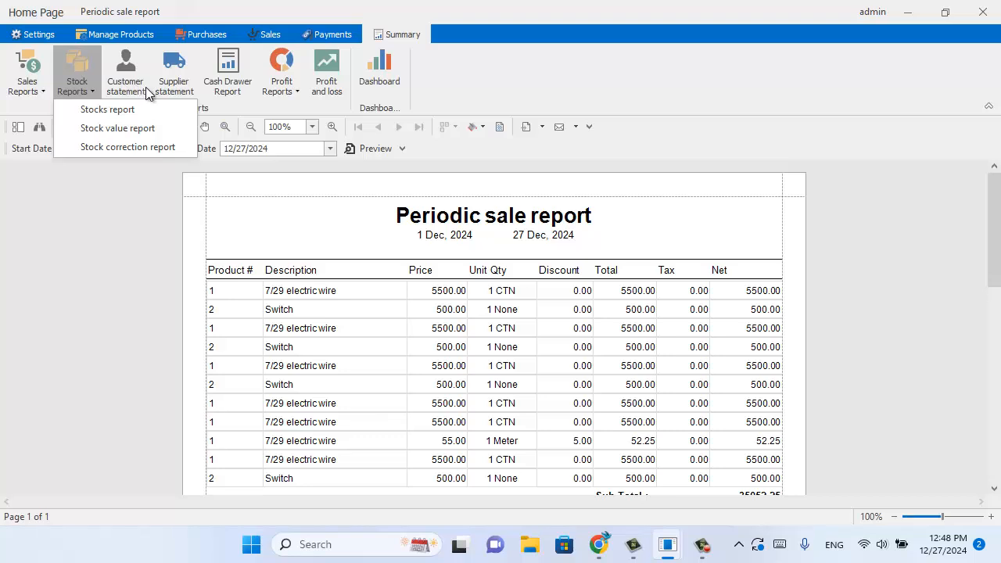
# Preview the cash drawer report from 12/1/2024 to 12/27/2024 and highlight the opening, closing sale, add and remove entries of 26 Dec
pyautogui.click(226, 86)
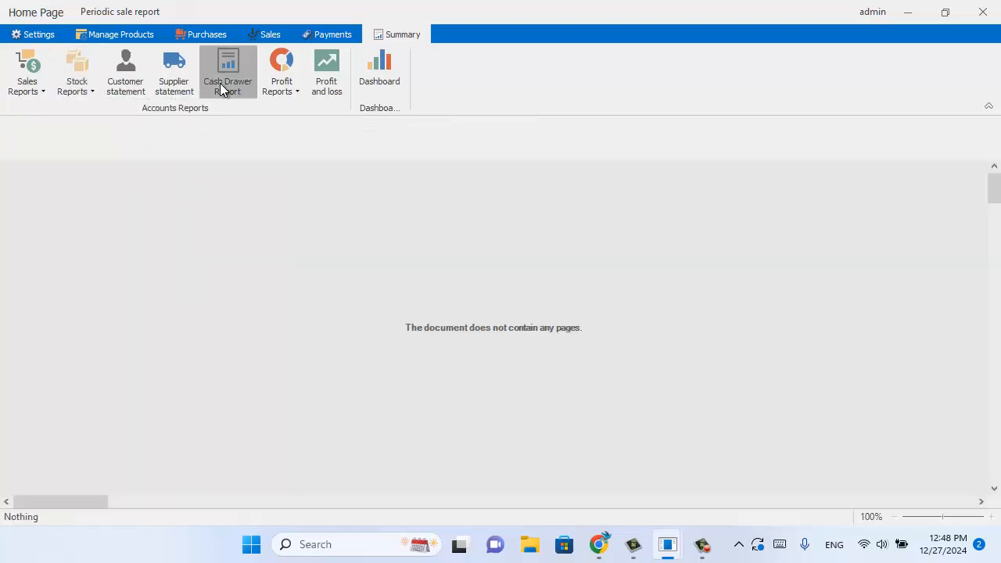
pyautogui.click(369, 148)
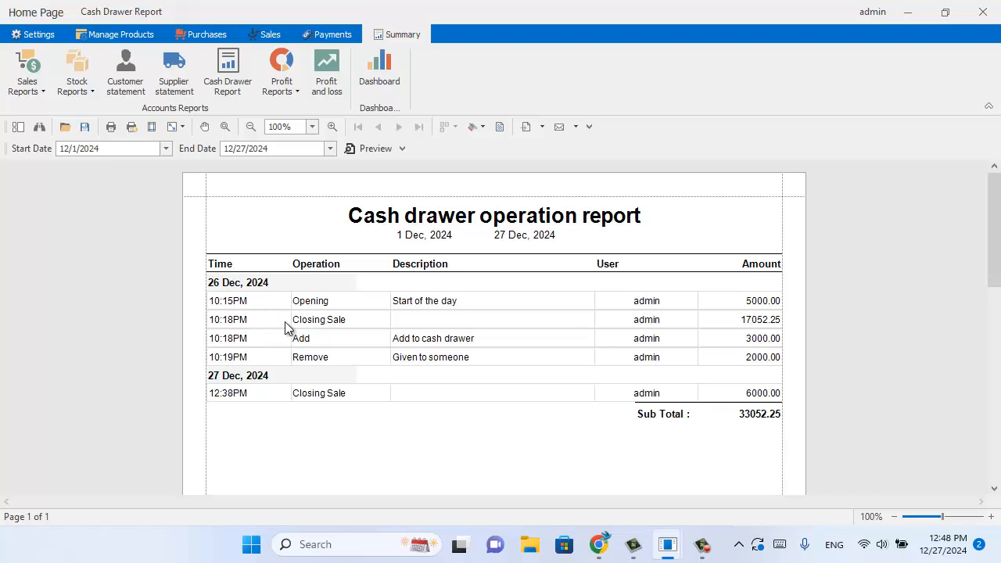
pyautogui.moveTo(247, 311); pyautogui.dragTo(728, 313)
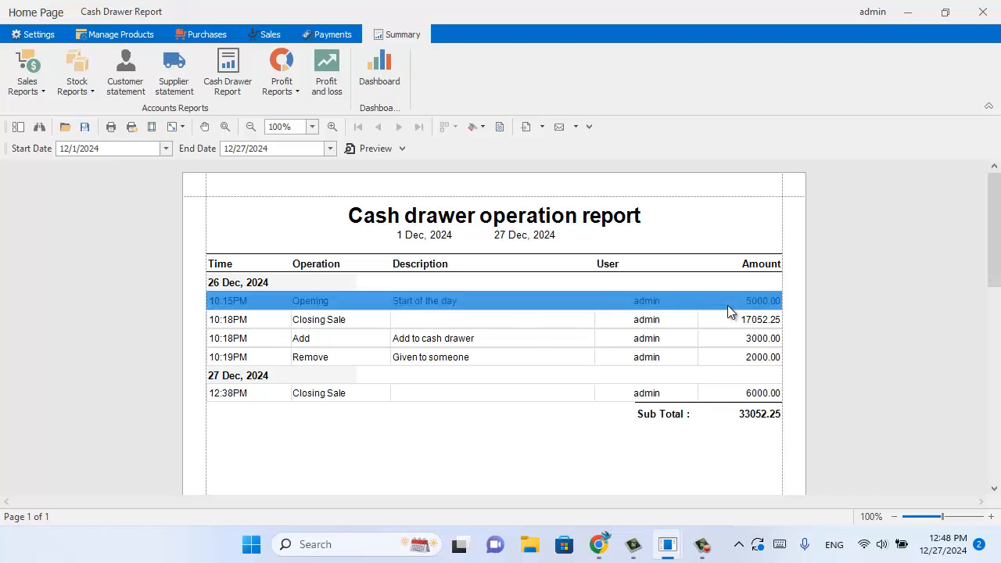
pyautogui.moveTo(252, 325); pyautogui.dragTo(681, 322)
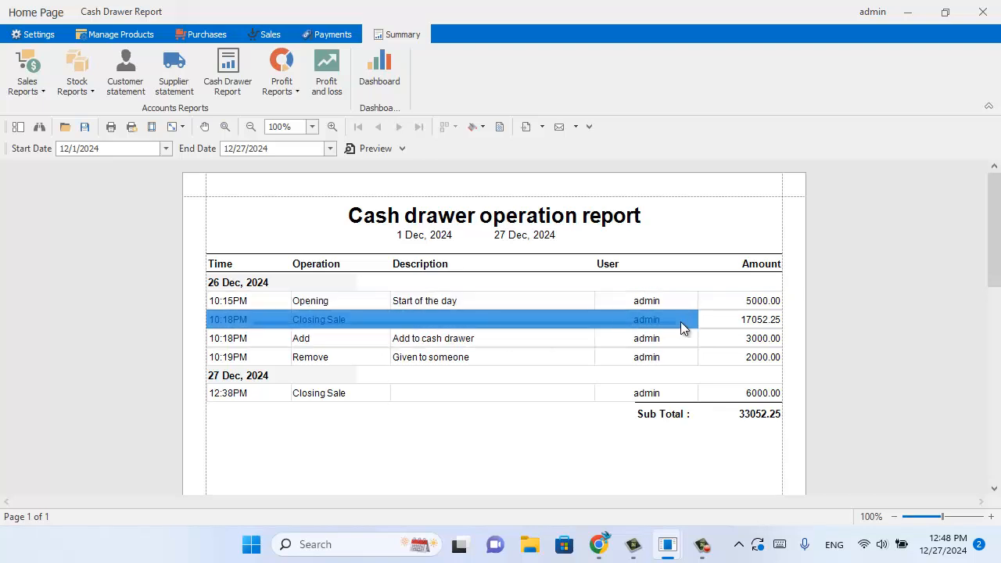
pyautogui.moveTo(312, 344); pyautogui.dragTo(604, 344)
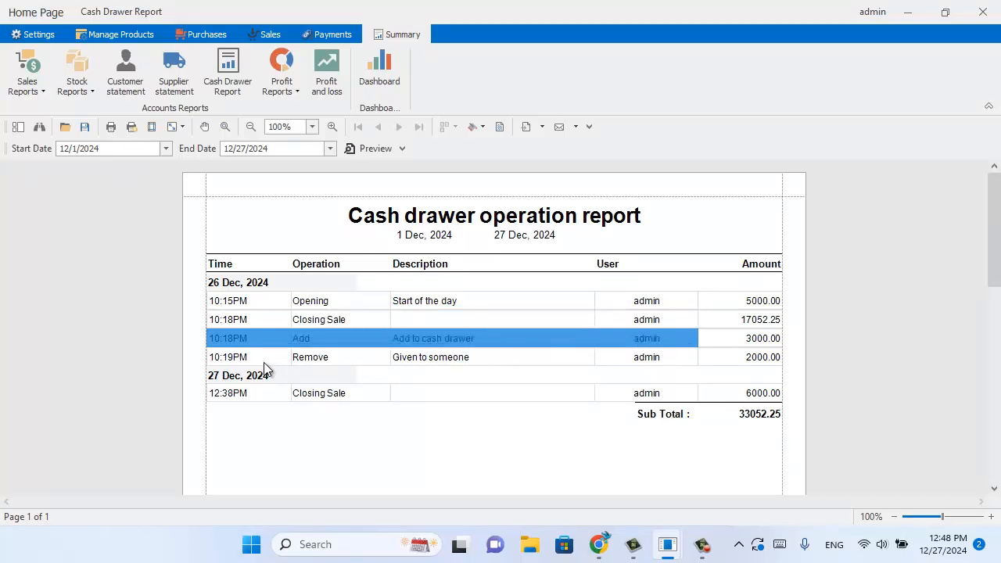
pyautogui.moveTo(264, 361); pyautogui.dragTo(735, 380)
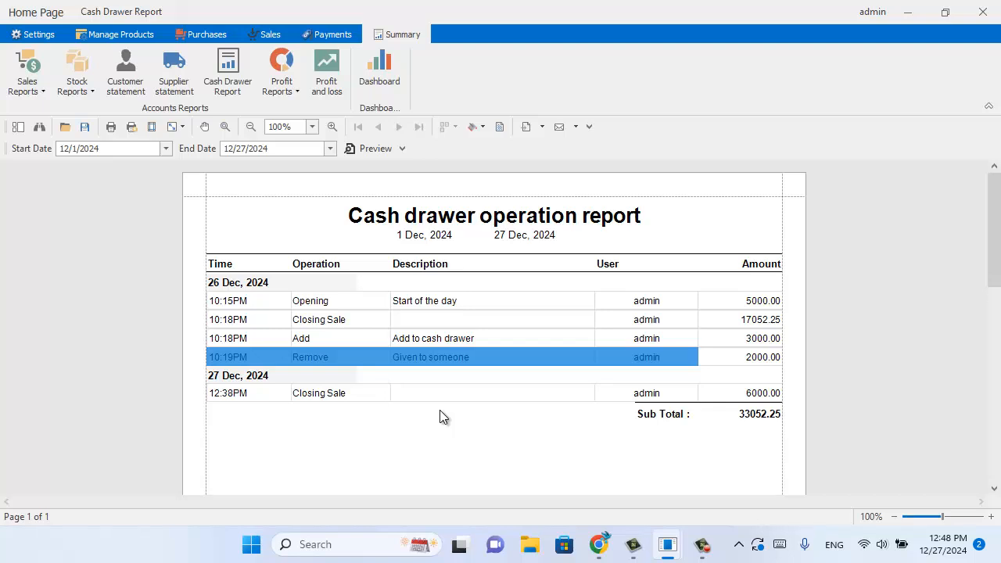
# Preview the profit per product report from 12/1/2024 to 12/27/2024 and review it down to the subtotal
pyautogui.click(284, 93)
pyautogui.click(290, 111)
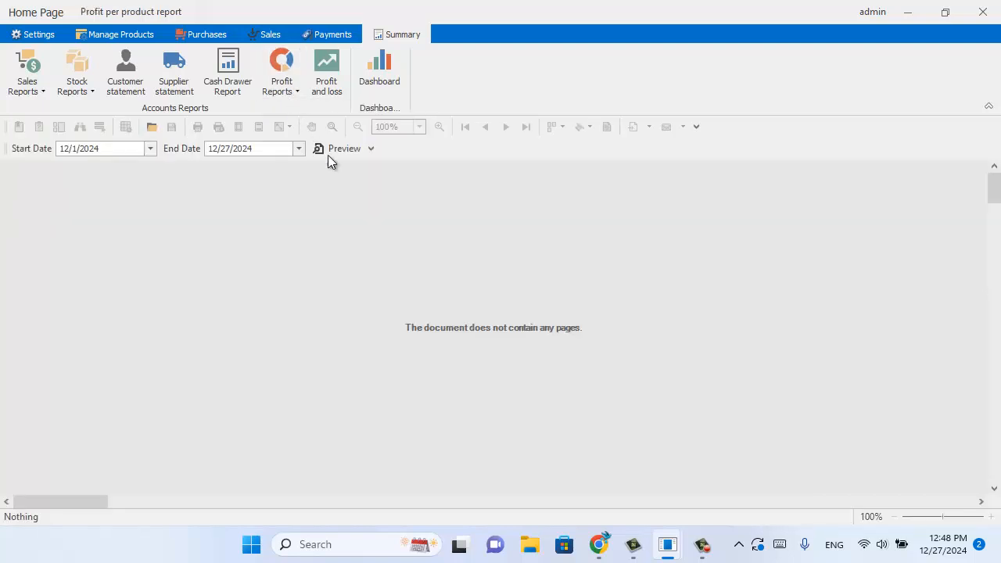
pyautogui.click(343, 148)
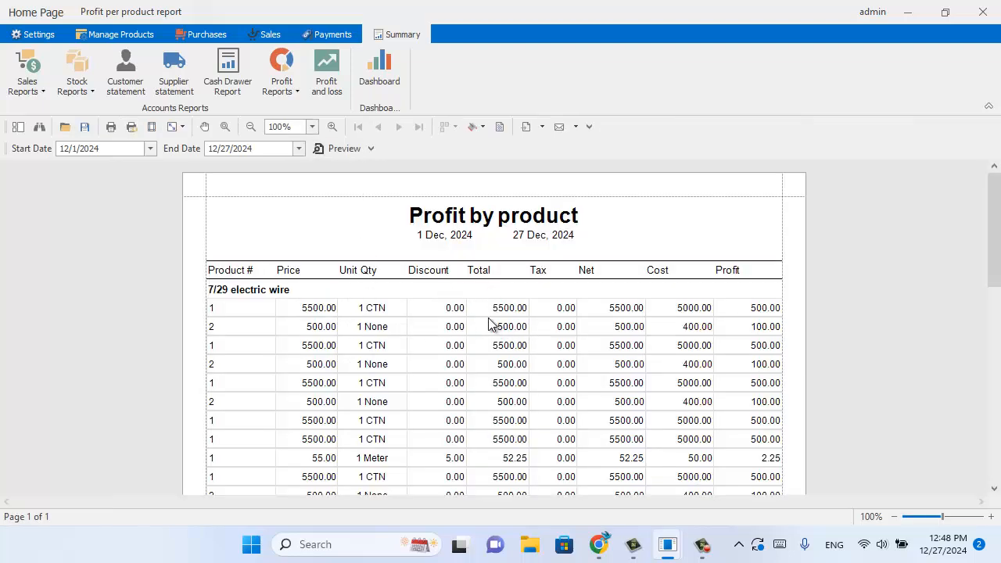
pyautogui.scroll(-1, 507, 319)
pyautogui.scroll(-2, 507, 319)
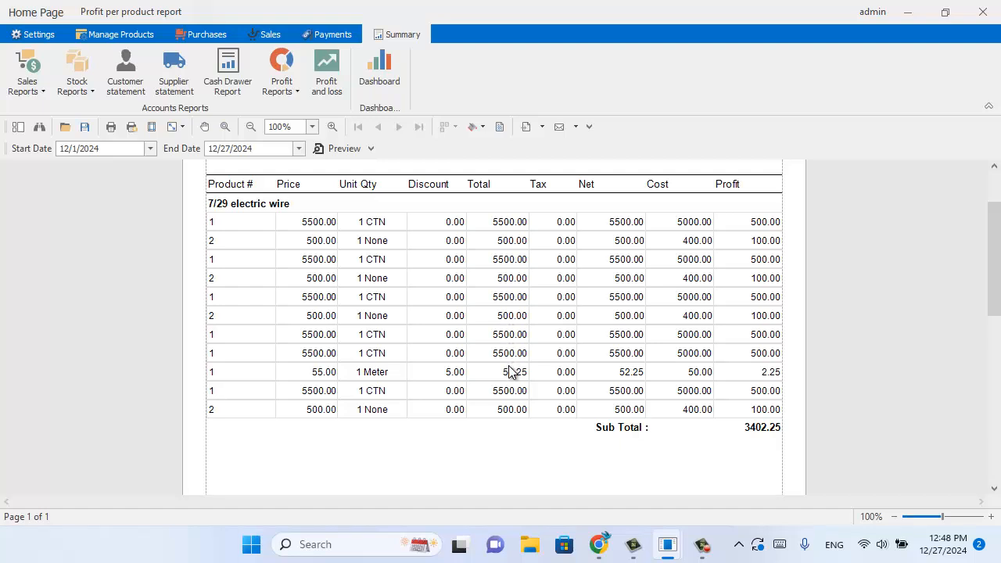
pyautogui.scroll(3, 513, 338)
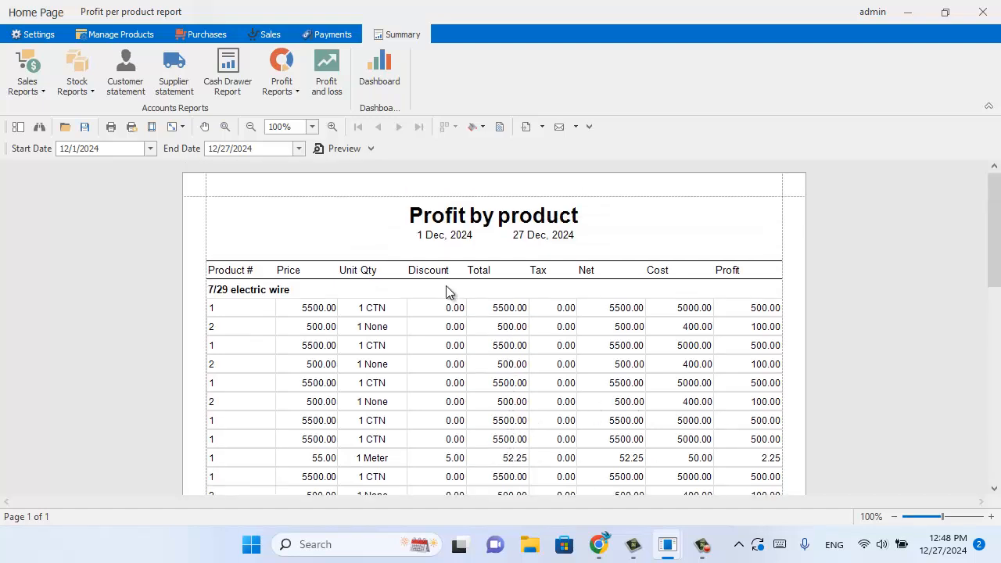
# Preview the profit by staff report for the admin user from 12/1/2024 to 12/27/2024
pyautogui.click(281, 86)
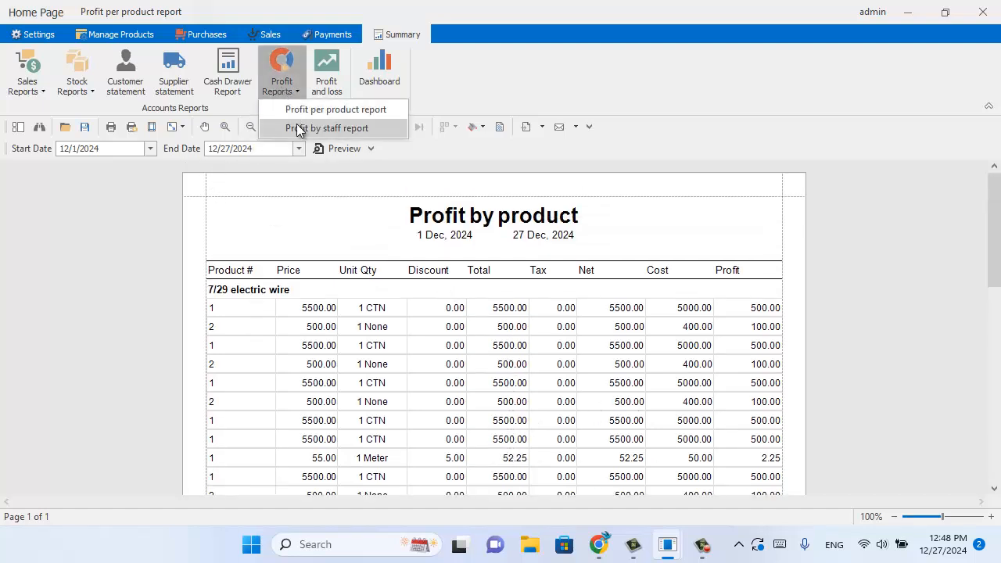
pyautogui.click(298, 128)
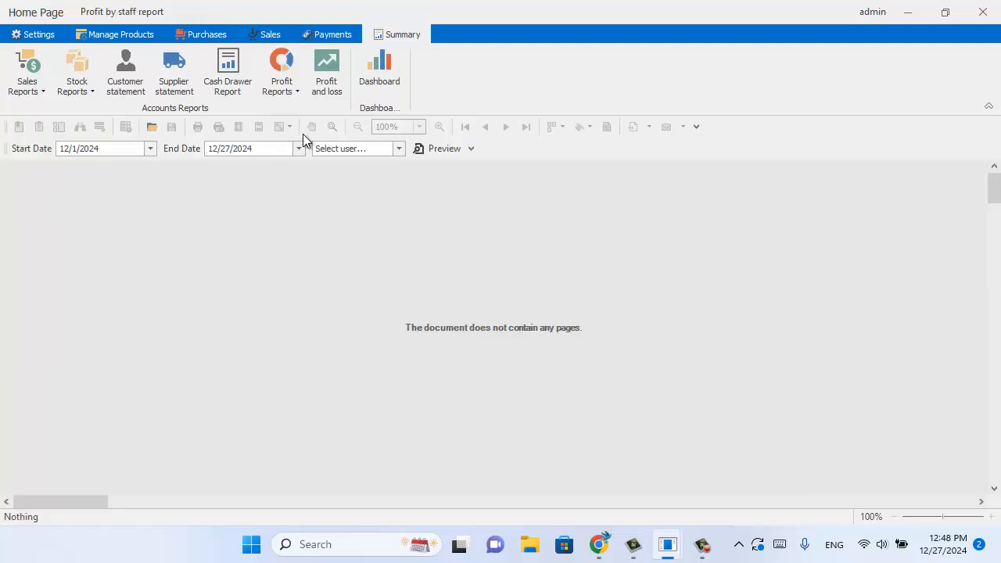
pyautogui.click(397, 150)
pyautogui.click(365, 178)
pyautogui.click(452, 151)
pyautogui.scroll(-1, 575, 324)
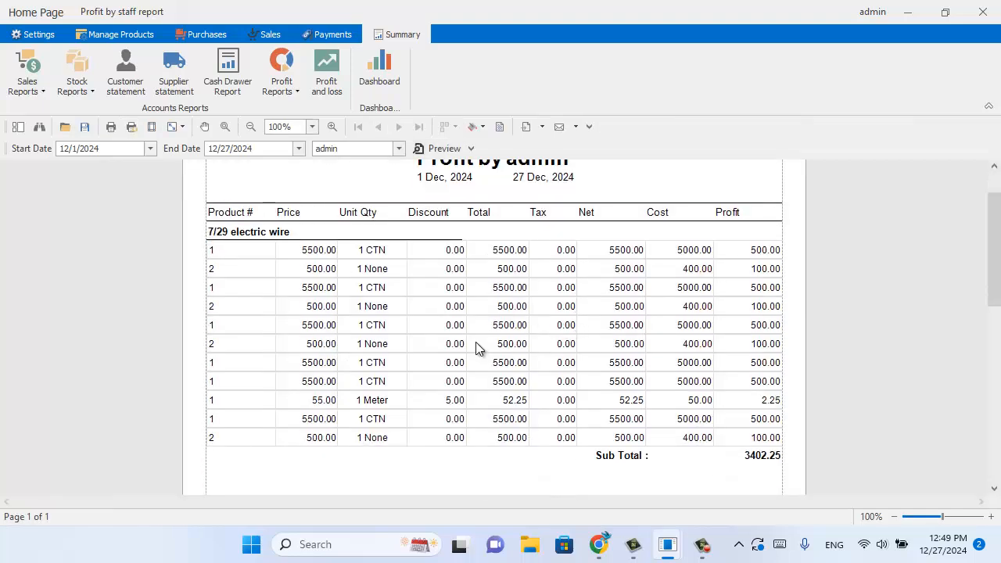
# Preview the profit and loss statement from 12/1/2024 to 12/27/2024 and review it down to the net profit
pyautogui.scroll(1, 507, 297)
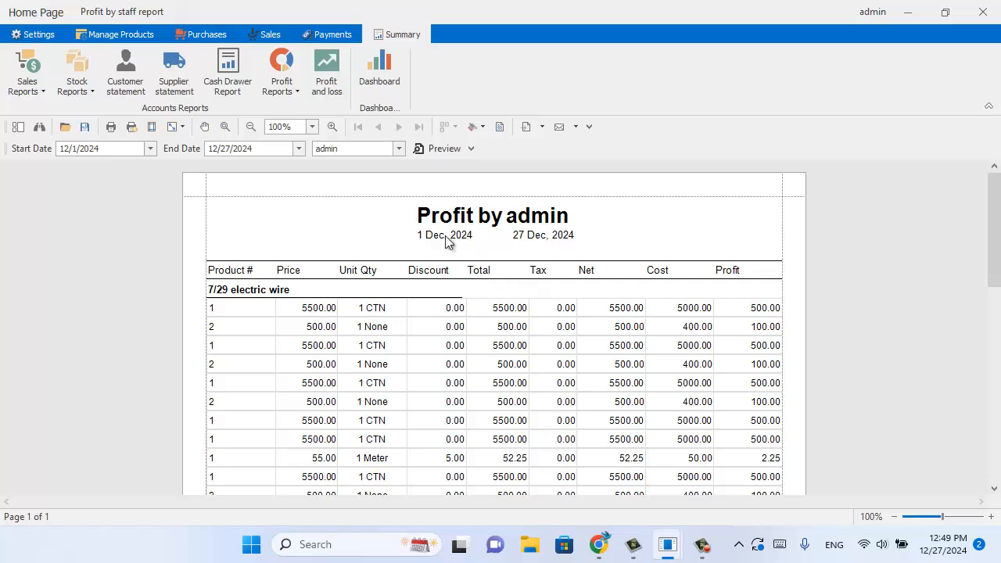
pyautogui.click(329, 92)
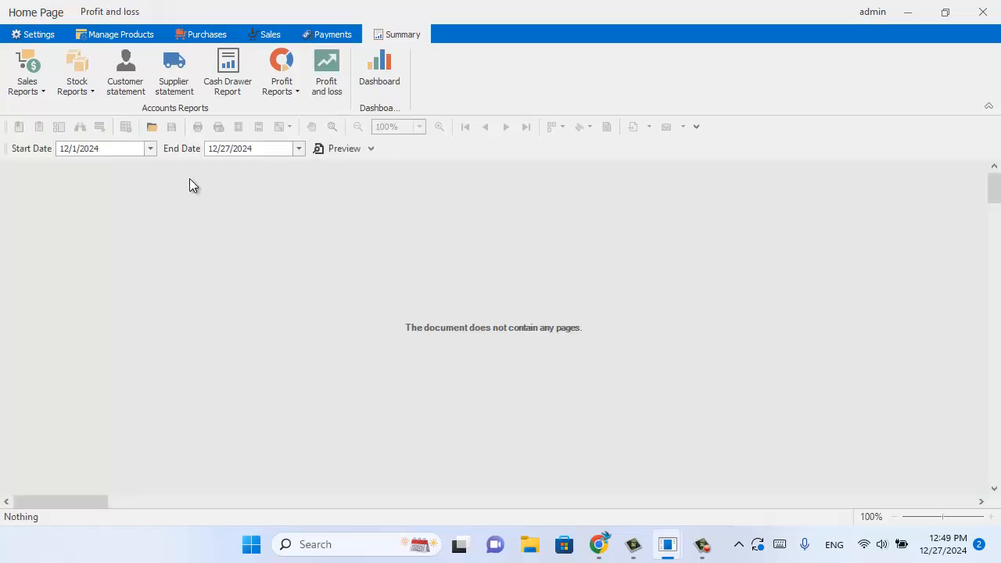
pyautogui.click(341, 151)
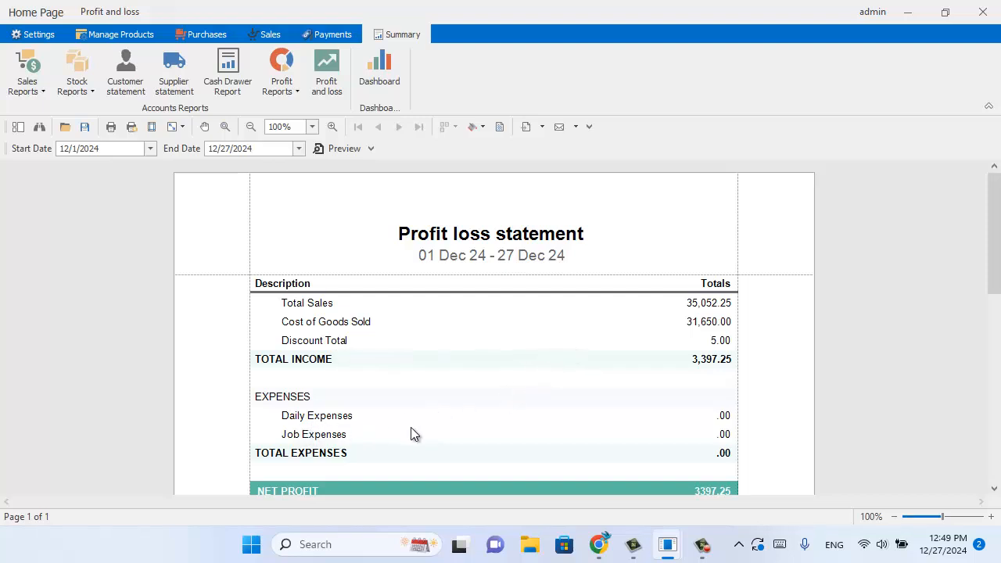
pyautogui.scroll(-1, 643, 432)
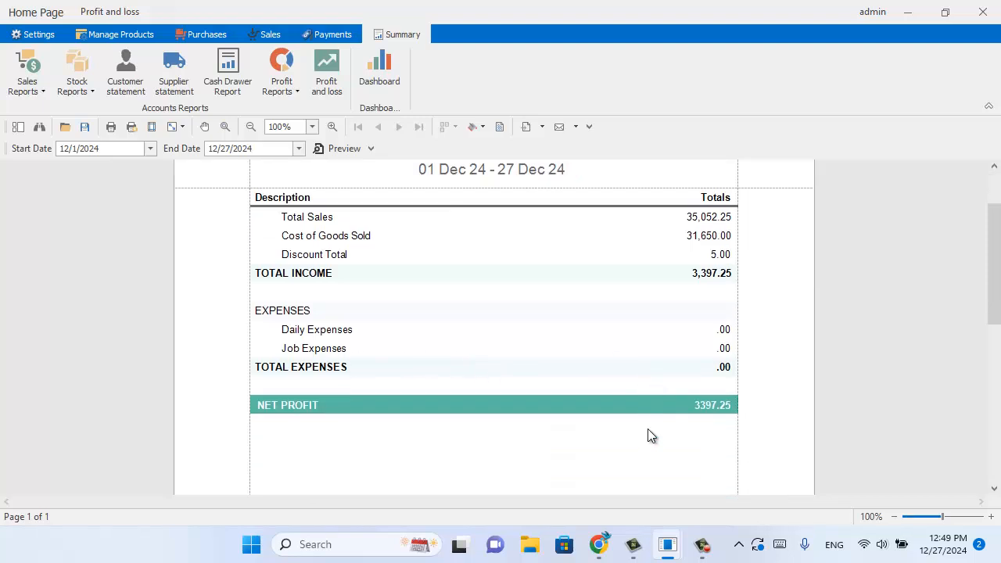
pyautogui.scroll(1, 611, 431)
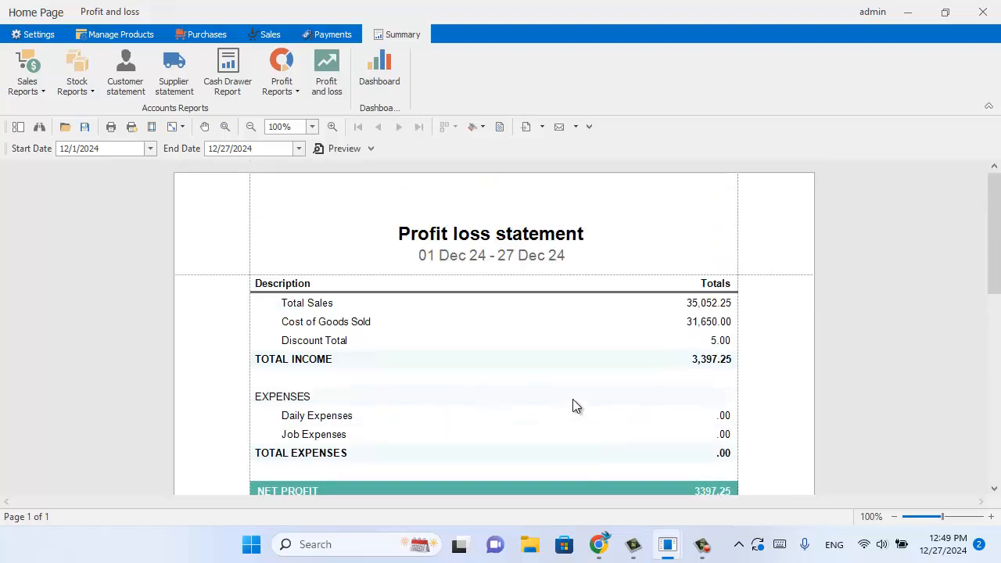
# Open the dashboard to view the daily and monthly sales charts, top products and last 10 orders
pyautogui.click(388, 80)
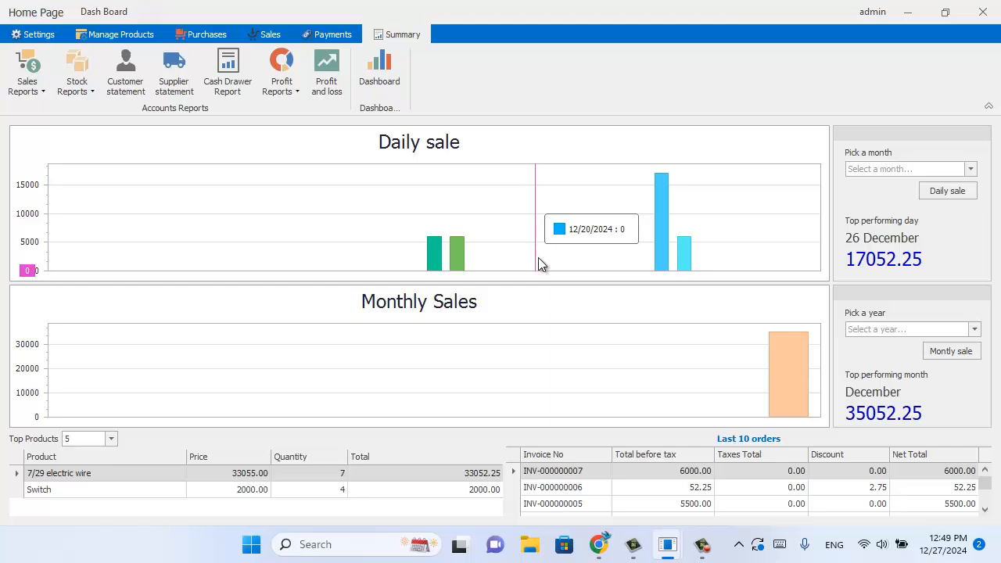
pyautogui.click(702, 544)
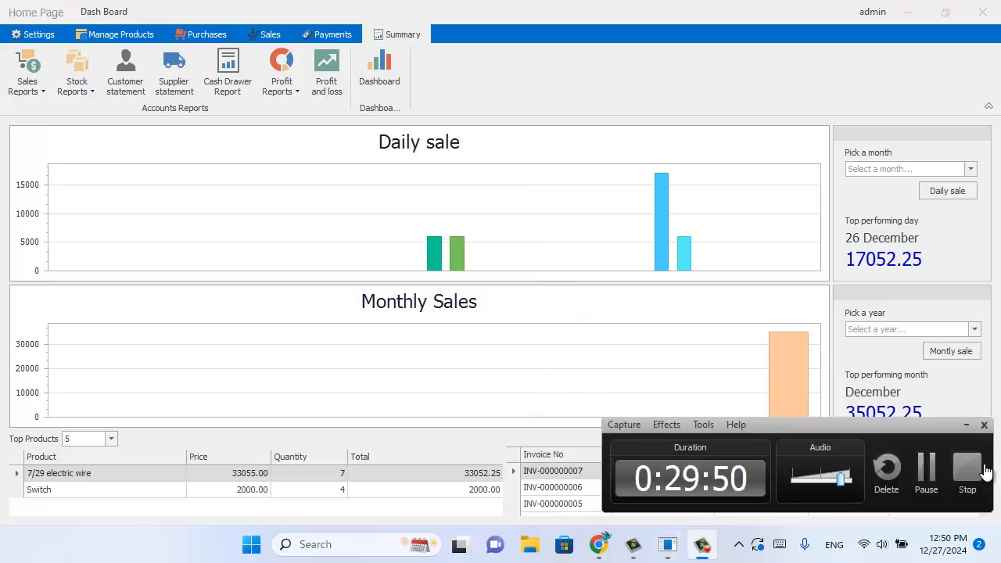